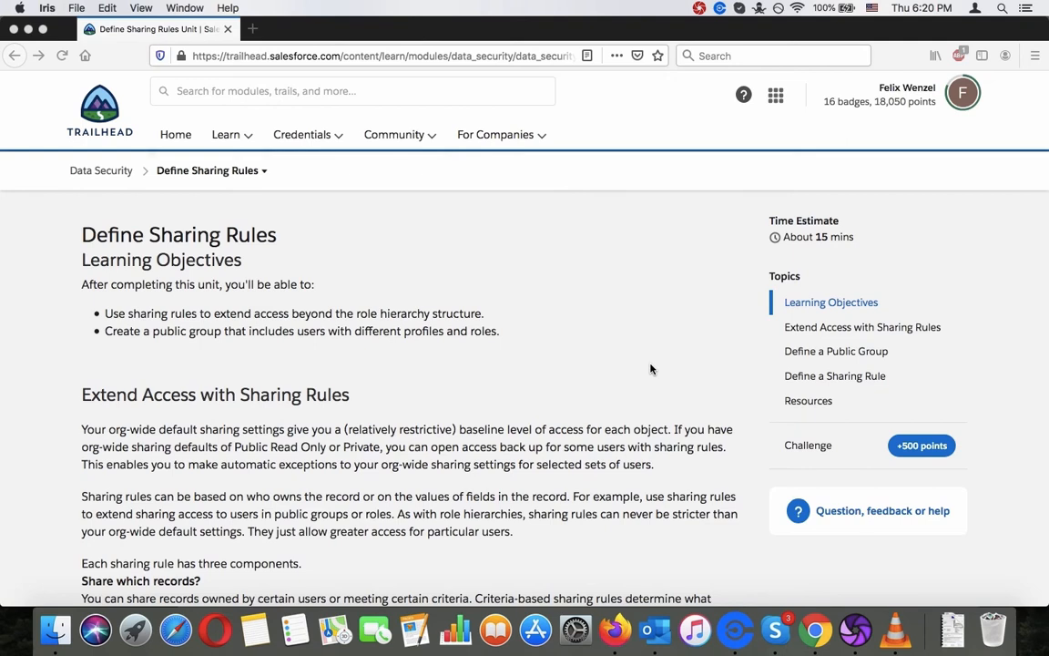
Step: Read the Extend Access with Sharing Rules section on which records, users and kinds of access a sharing rule covers
scroll(650, 368, "down", 5)
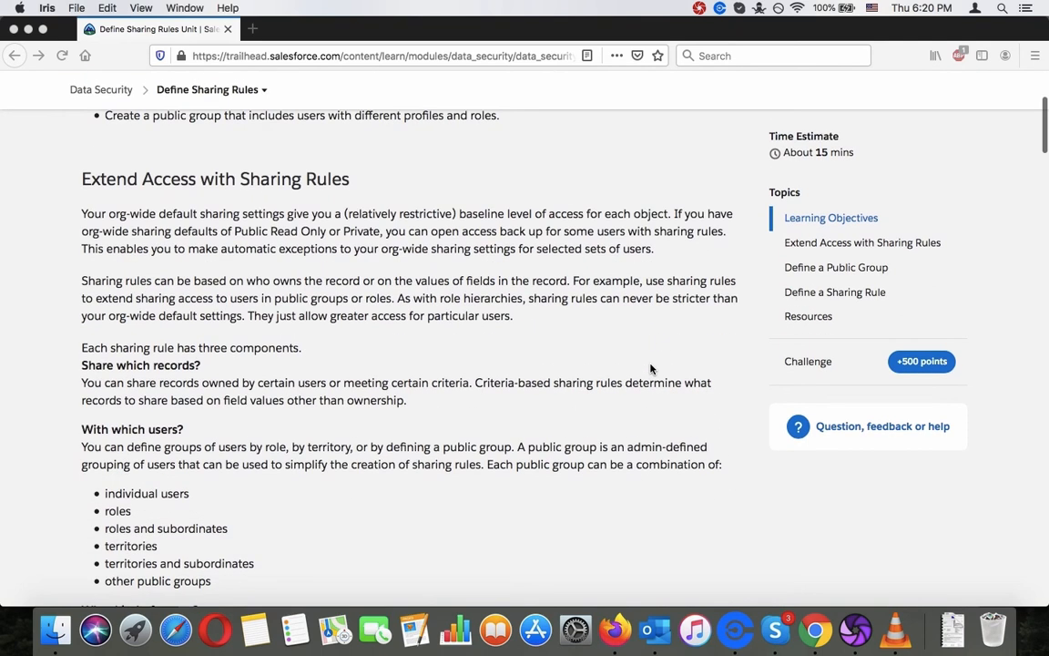
scroll(650, 368, "down", 1)
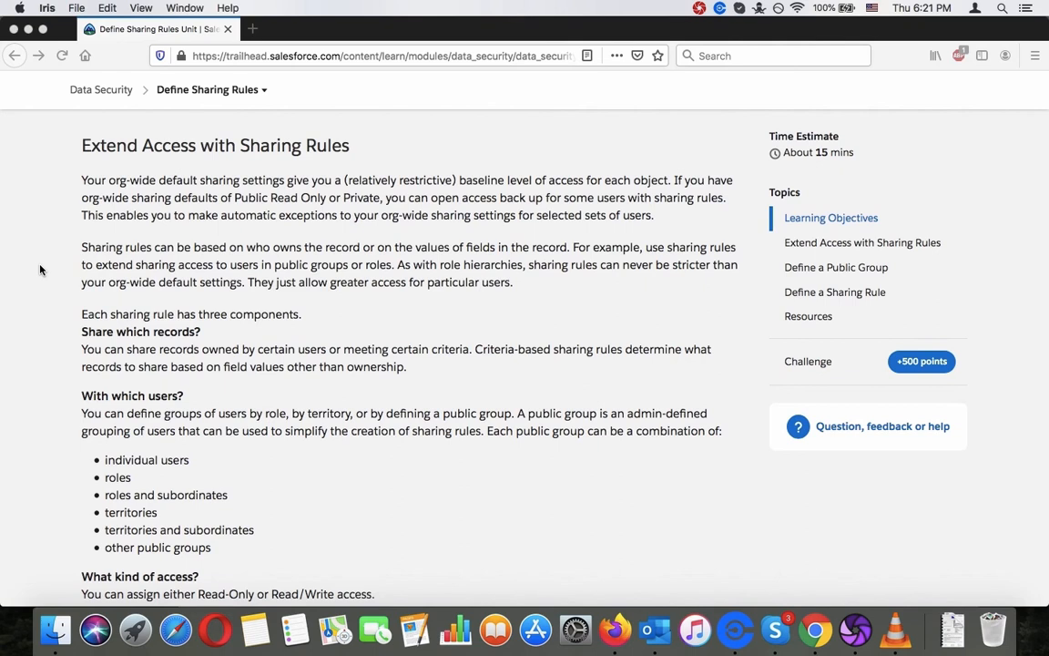
scroll(40, 270, "down", 5)
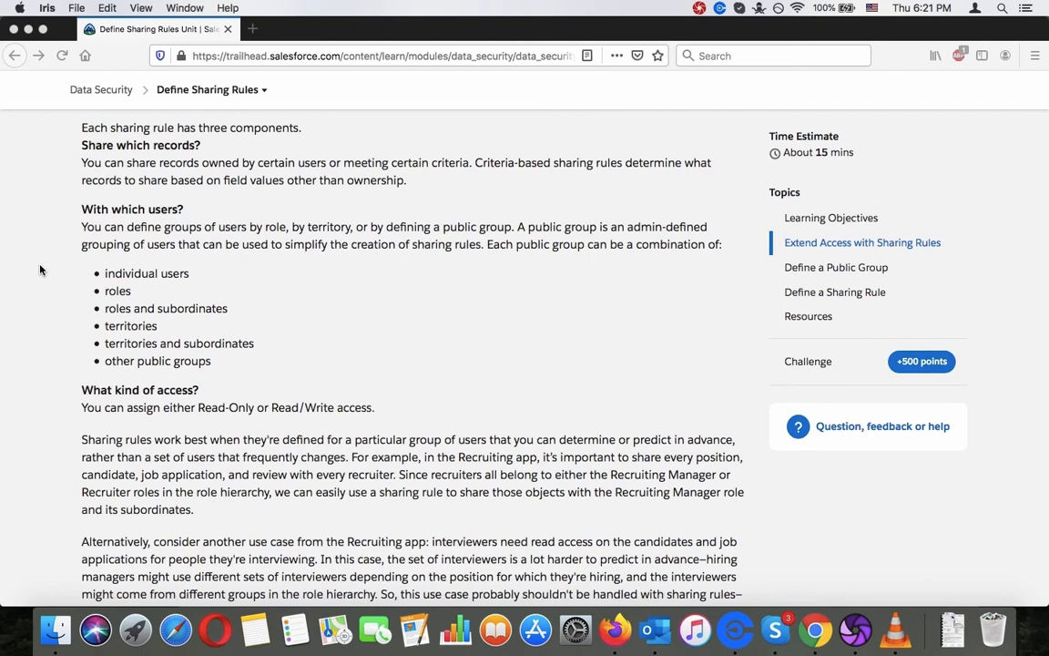
scroll(40, 269, "down", 2)
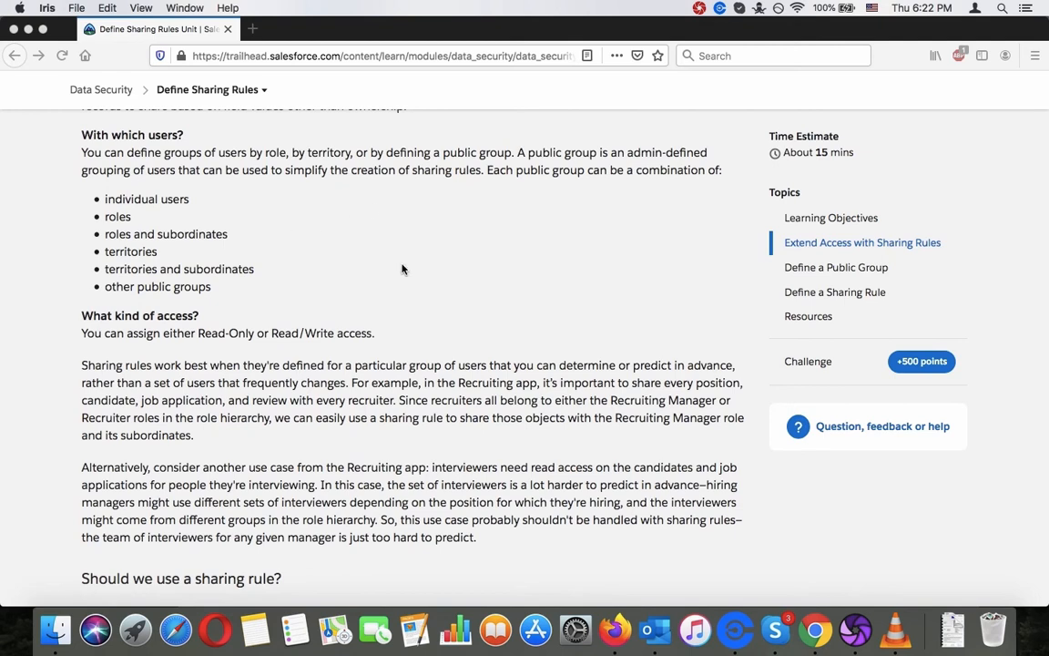
scroll(403, 268, "down", 5)
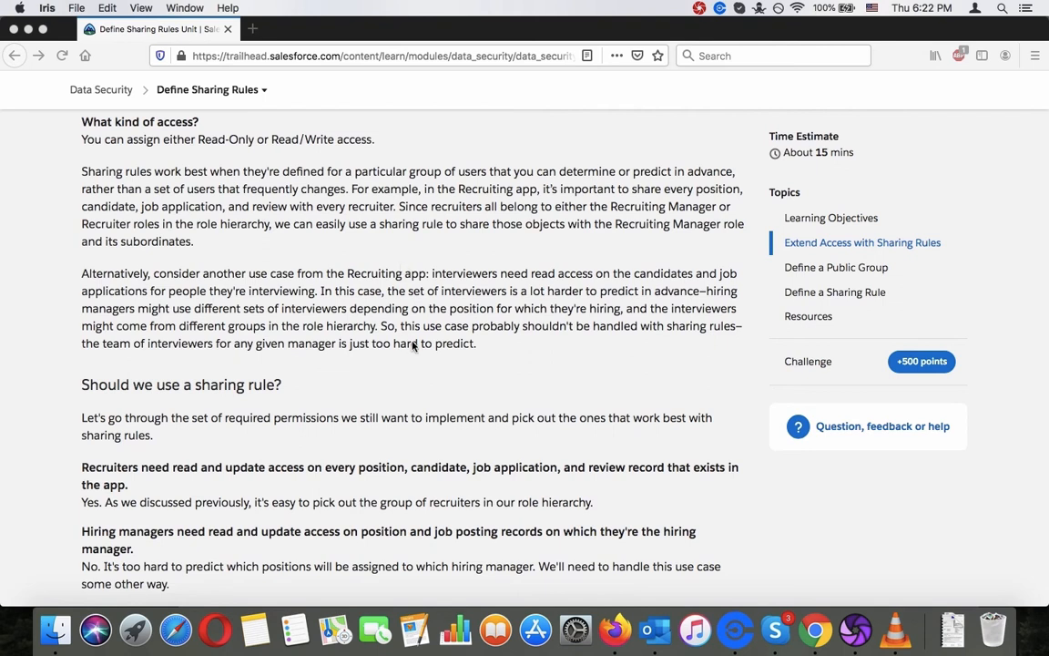
scroll(413, 347, "down", 2)
scroll(412, 347, "down", 4)
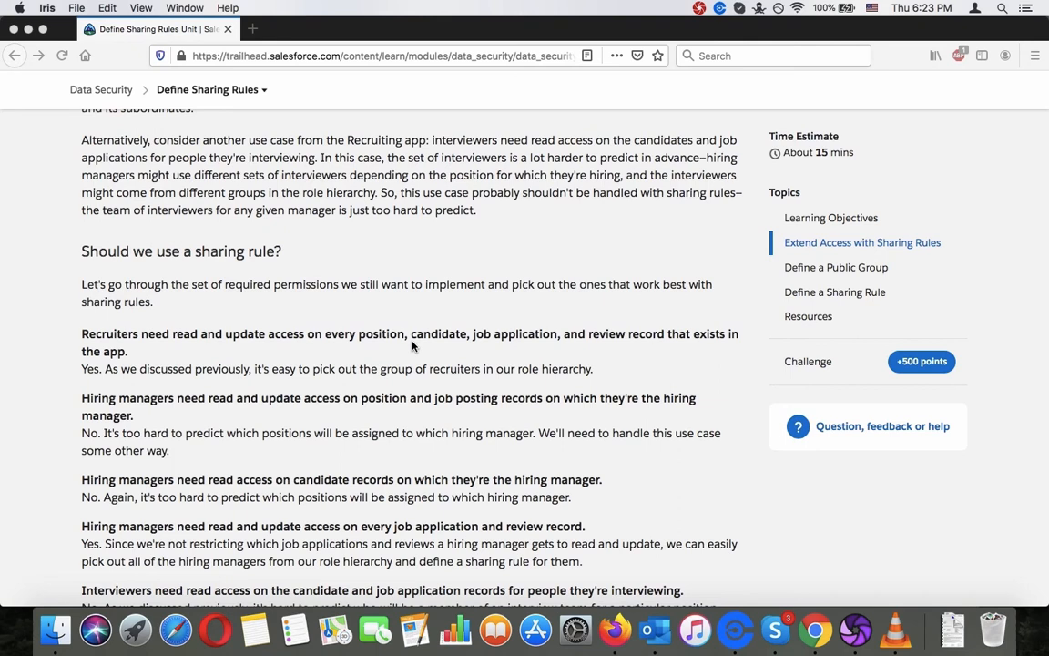
scroll(412, 345, "down", 3)
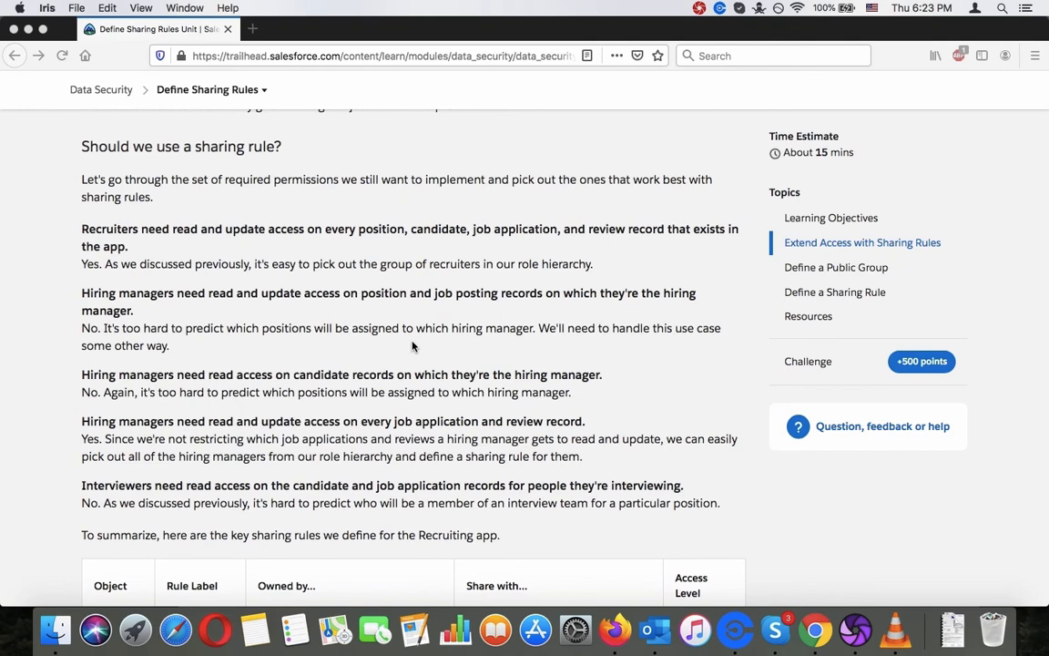
Step: Examine the recruiter and hiring manager requirements under "Should we use a sharing rule?", highlighting statements while reading
left_click(393, 227)
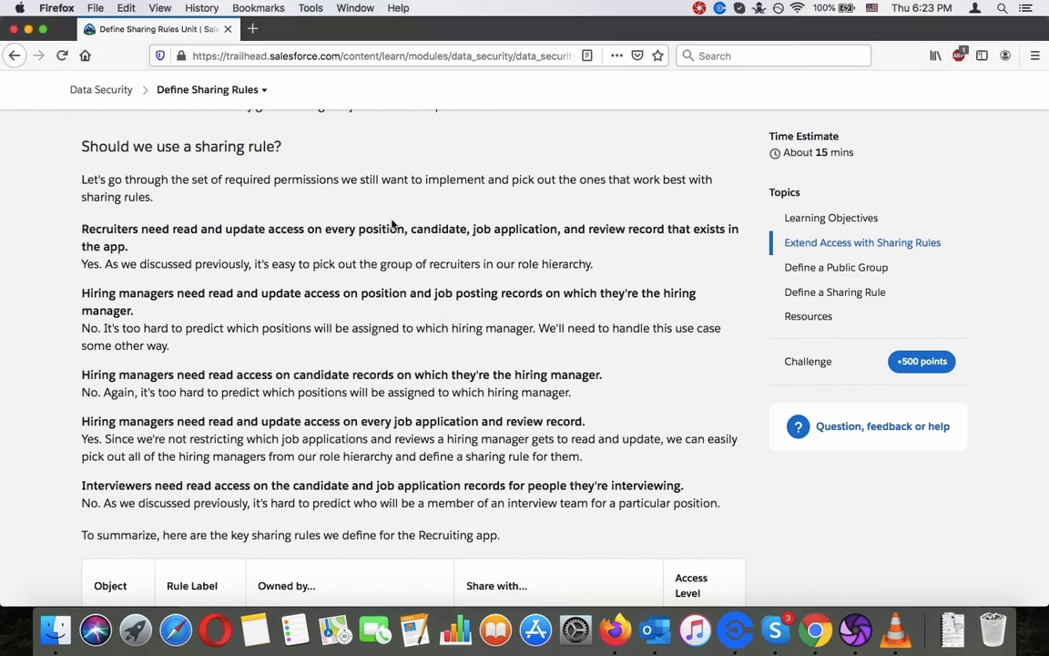
triple_click(360, 228)
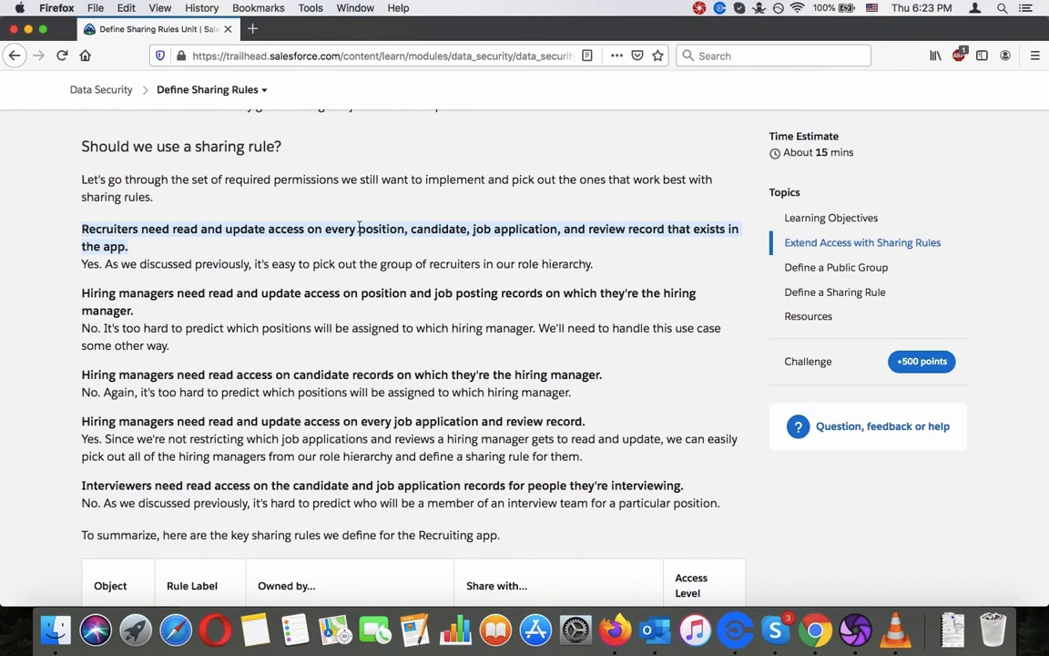
triple_click(317, 261)
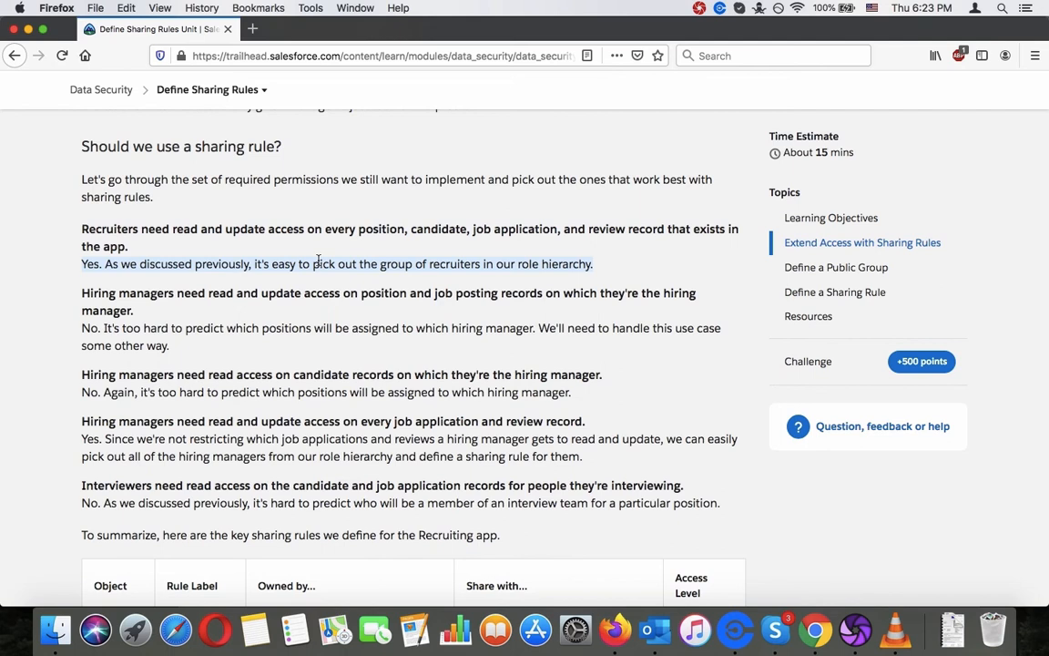
triple_click(293, 300)
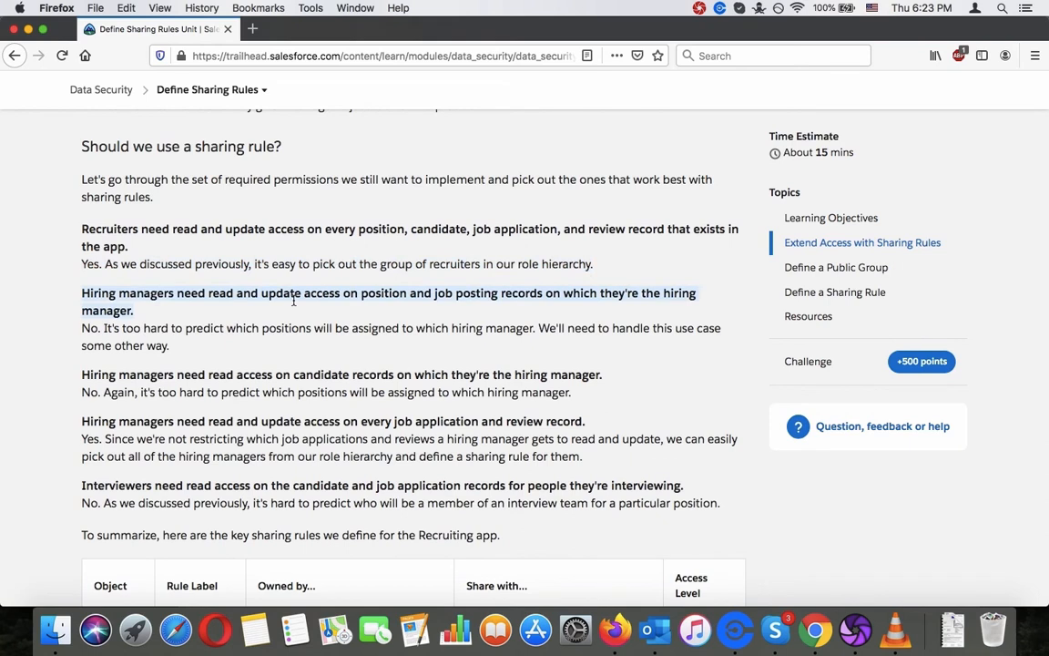
scroll(293, 301, "down", 2)
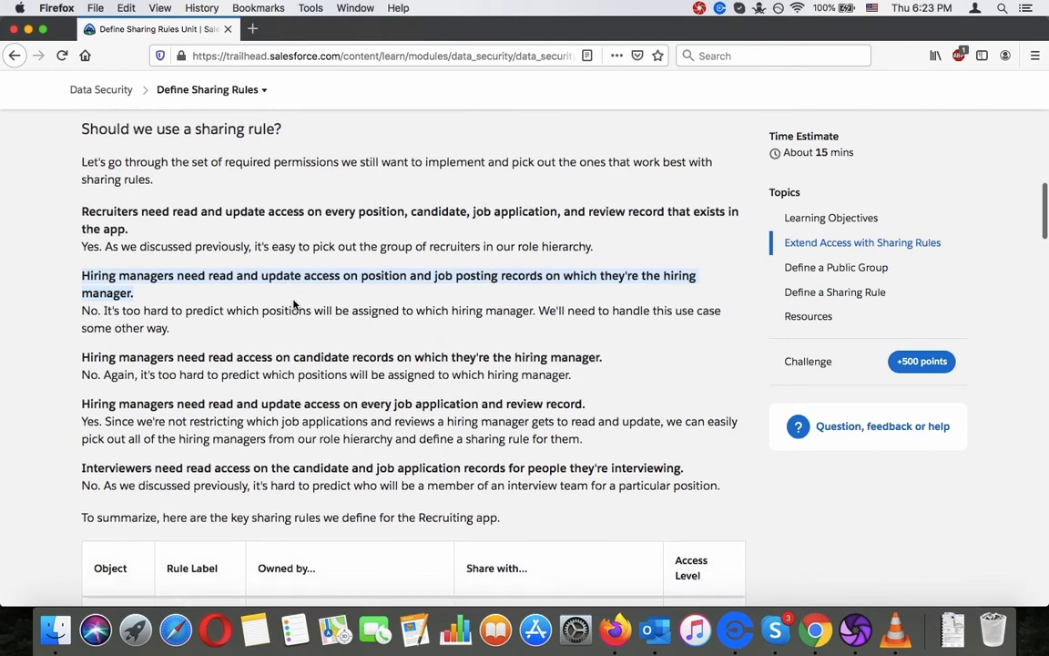
triple_click(293, 300)
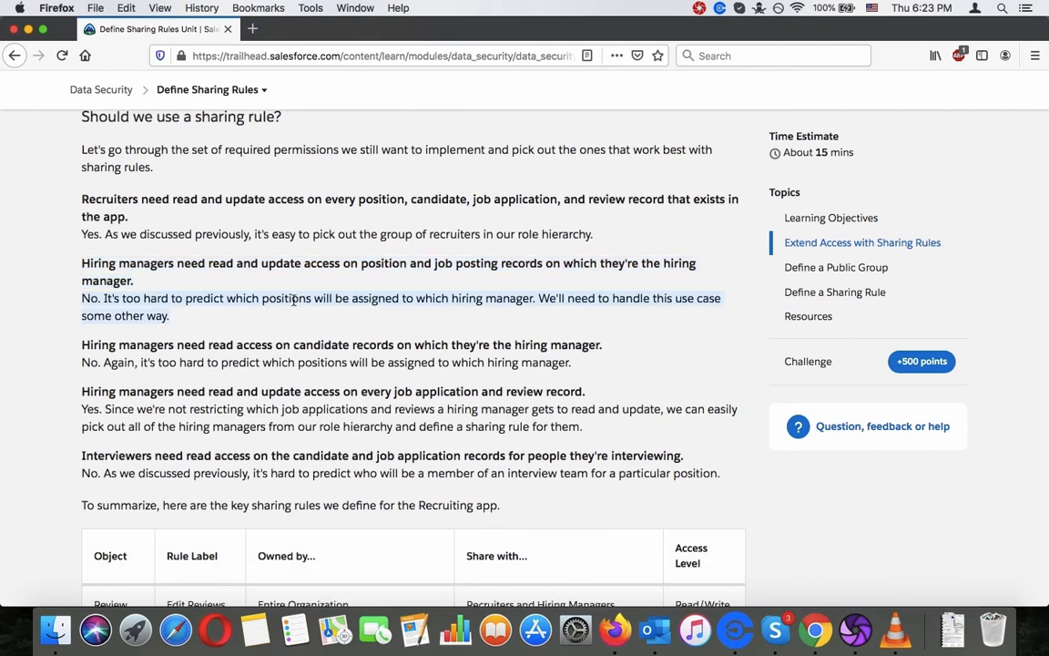
scroll(295, 305, "down", 1)
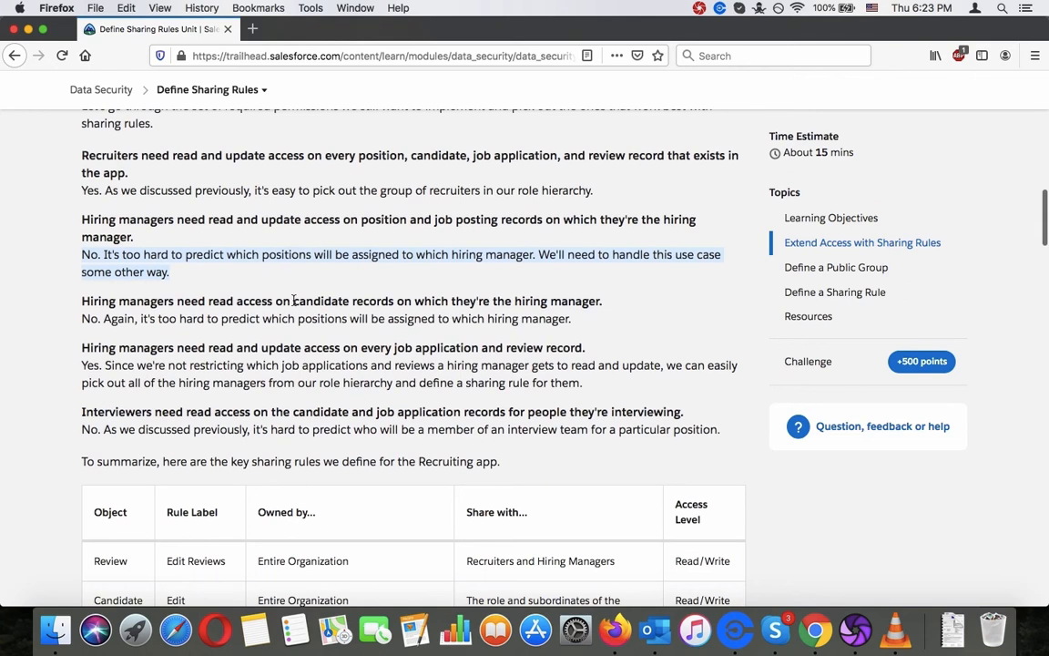
triple_click(294, 302)
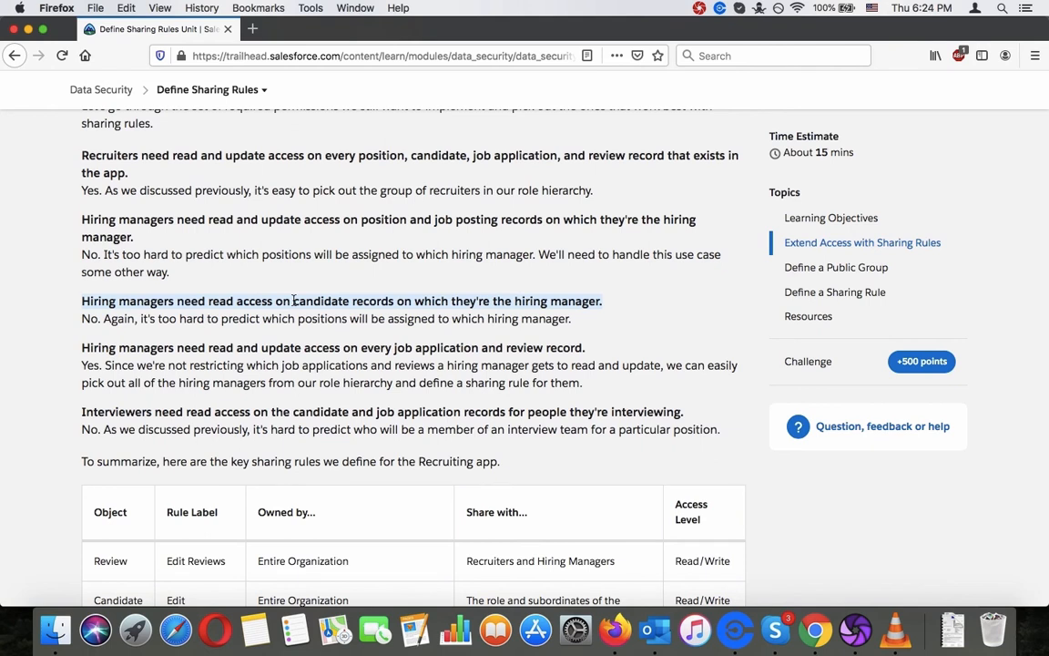
left_click(252, 349)
triple_click(252, 348)
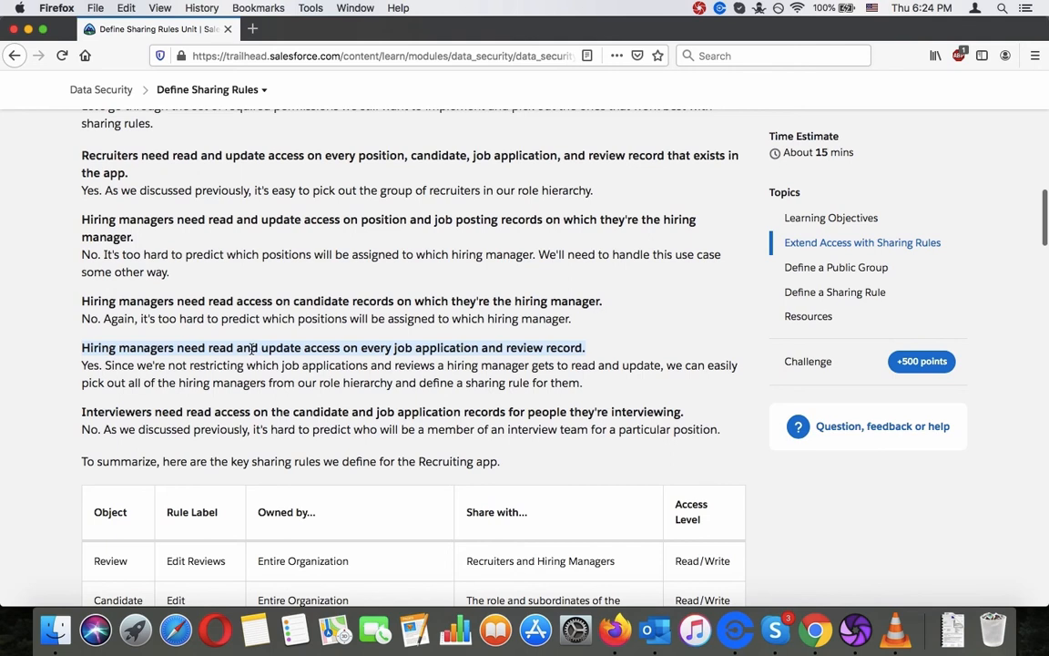
scroll(253, 348, "down", 2)
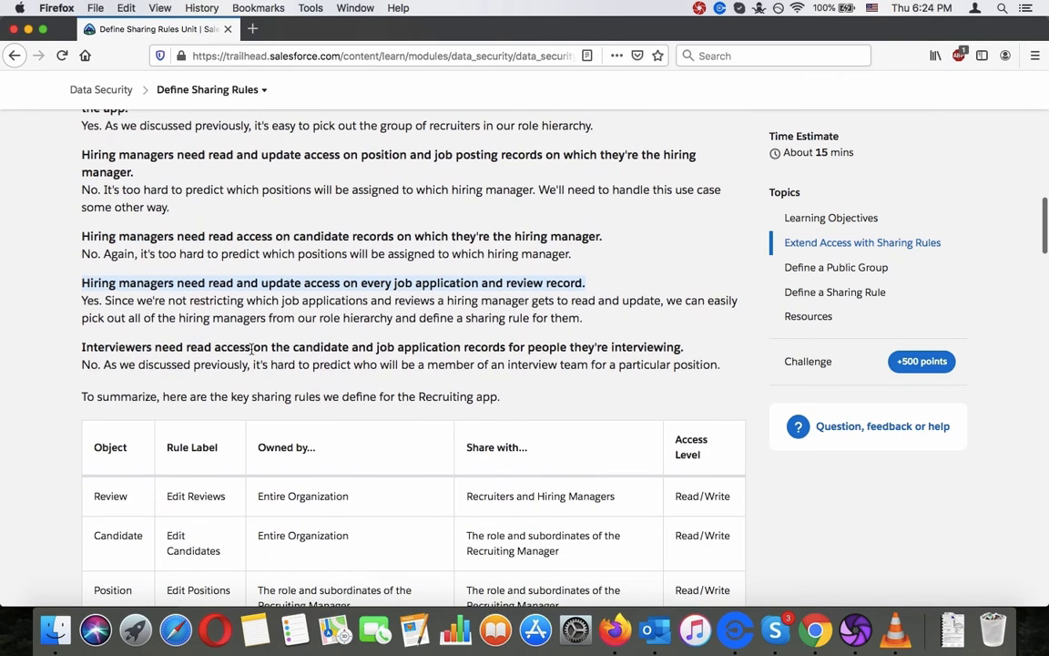
scroll(252, 351, "down", 3)
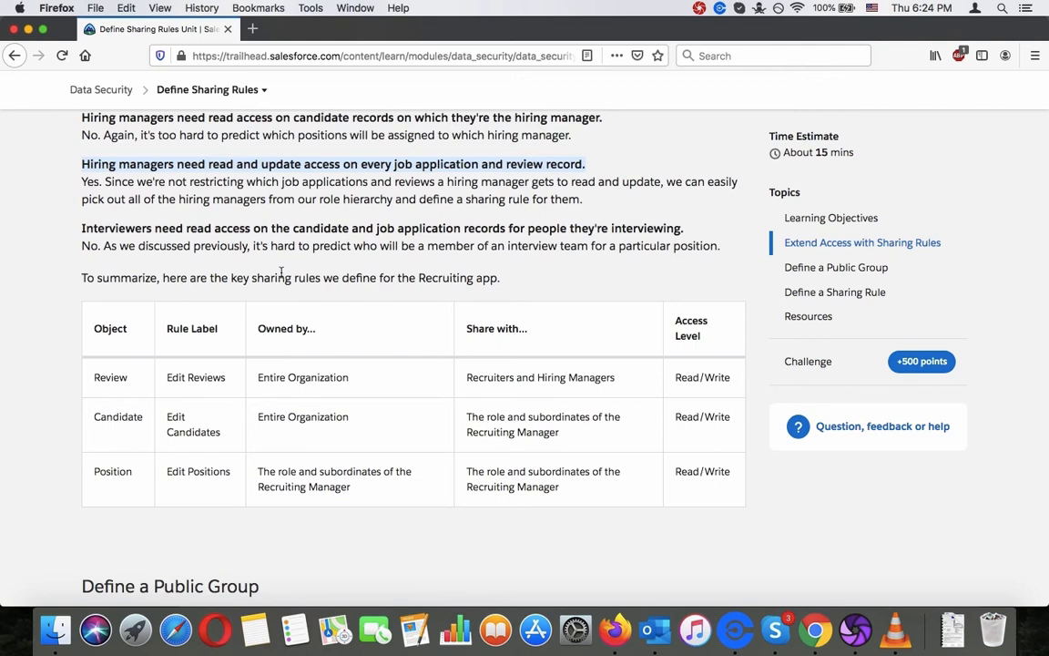
Step: Examine the interviewer requirement and the summary table of key sharing rules for the Recruiting app
triple_click(280, 230)
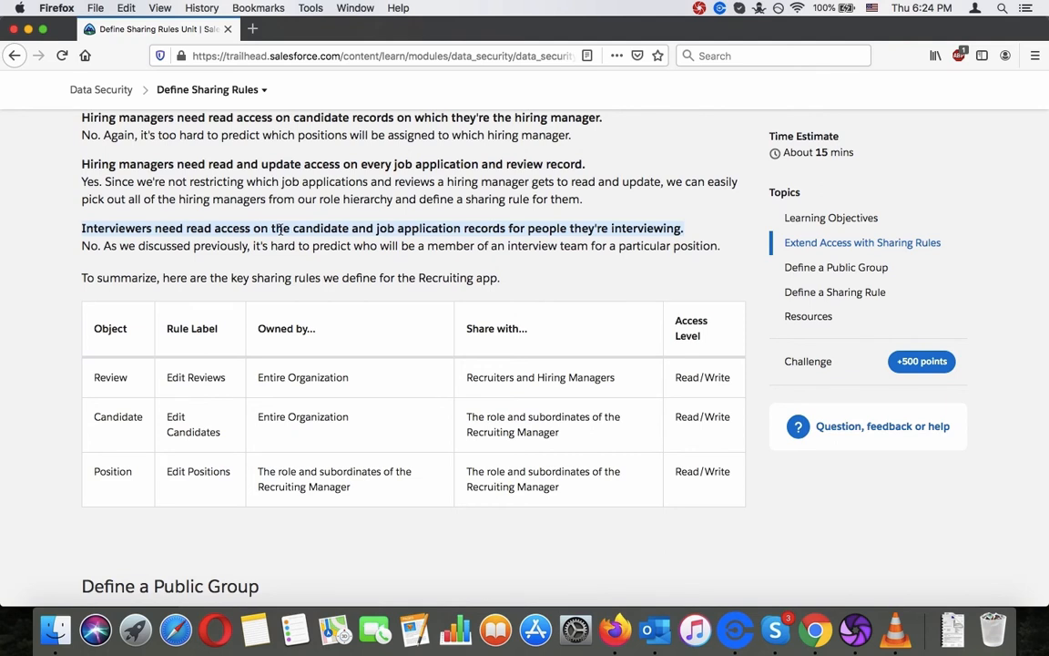
triple_click(258, 244)
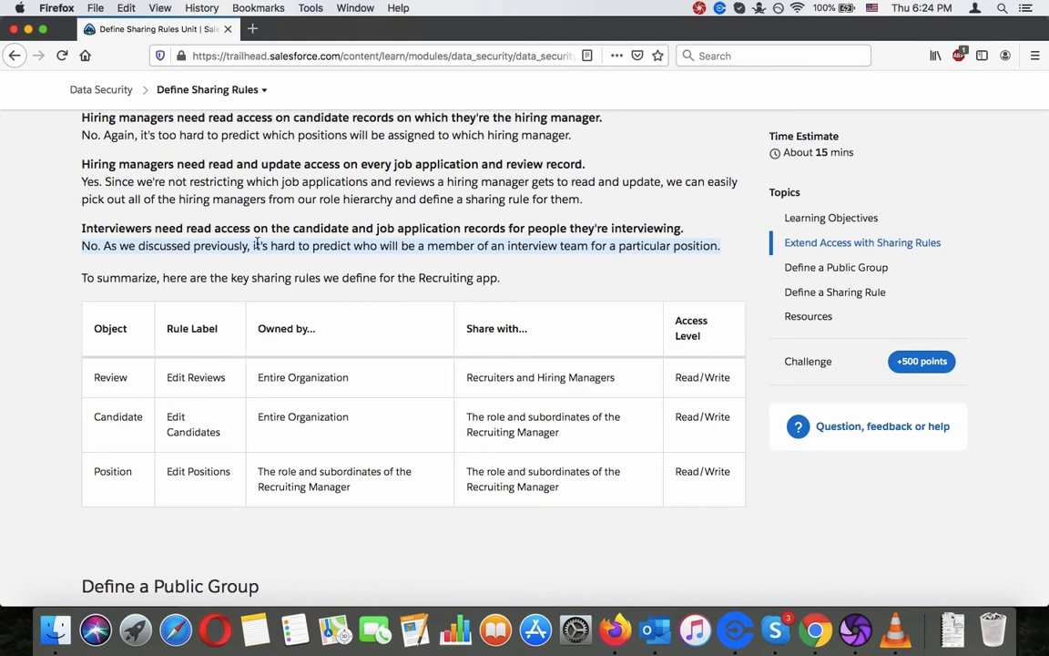
double_click(235, 277)
triple_click(229, 270)
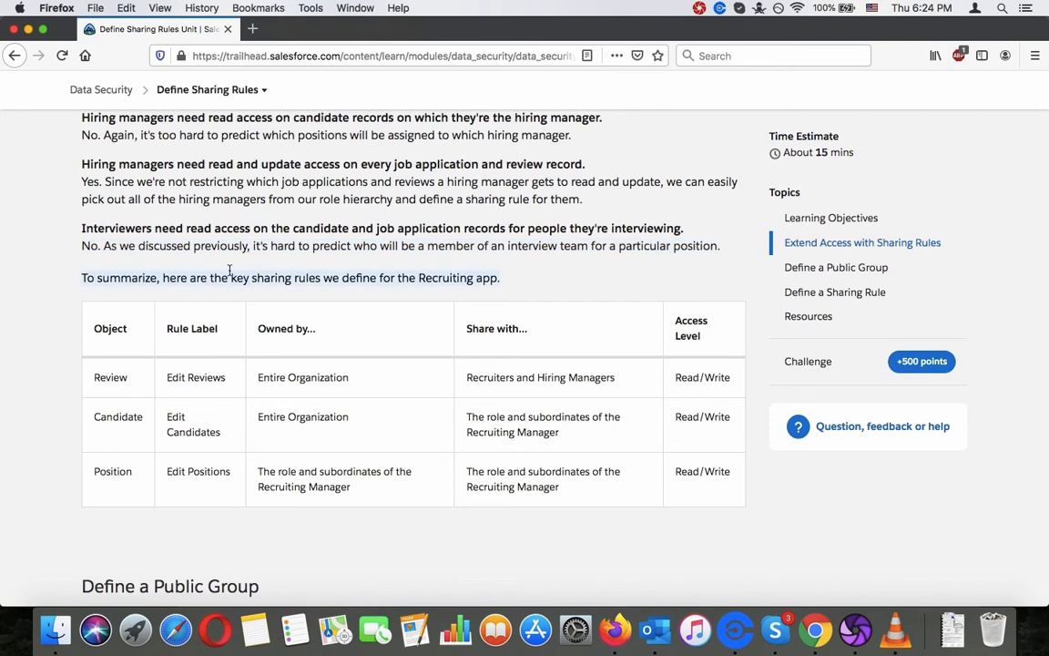
left_click(229, 270)
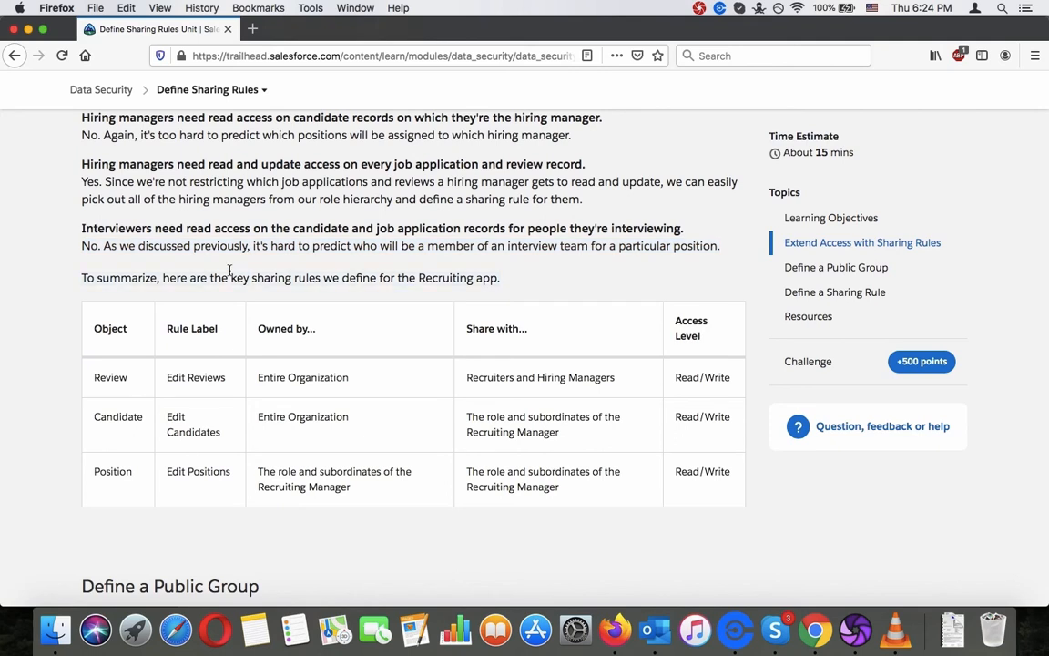
scroll(229, 273, "down", 1)
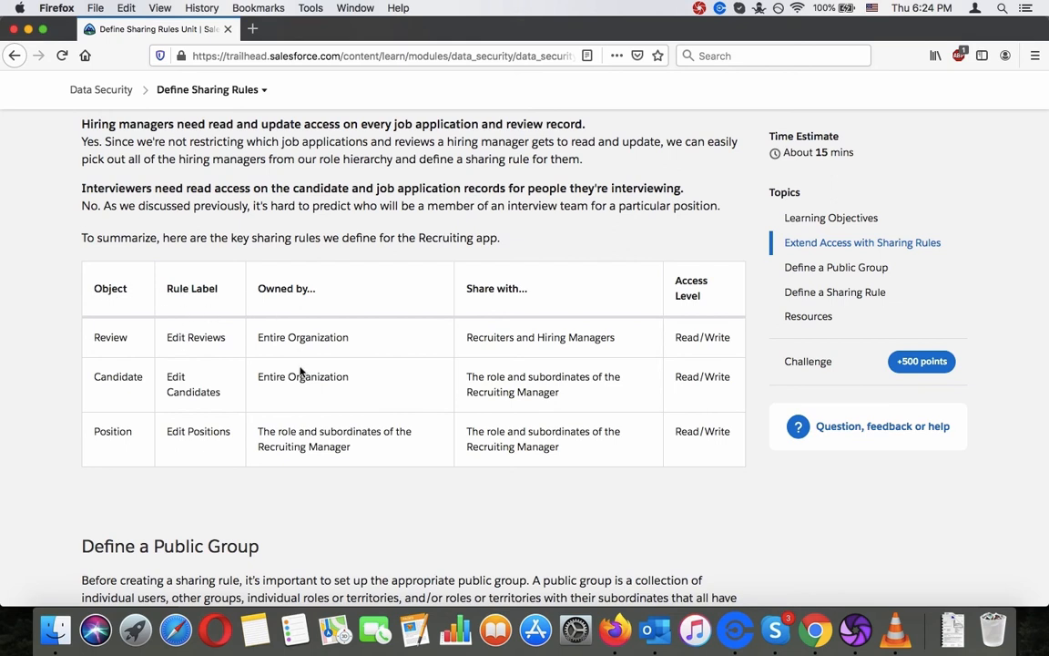
scroll(583, 452, "down", 4)
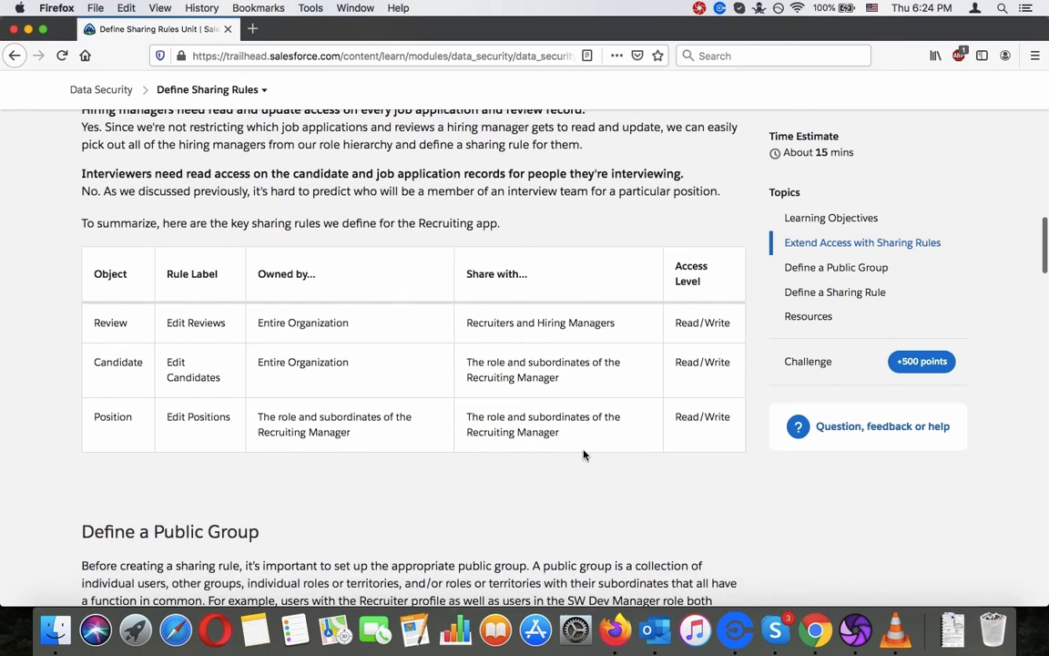
Step: Read the Define a Public Group section and examine its example New Group form for Reviewers
scroll(584, 454, "down", 5)
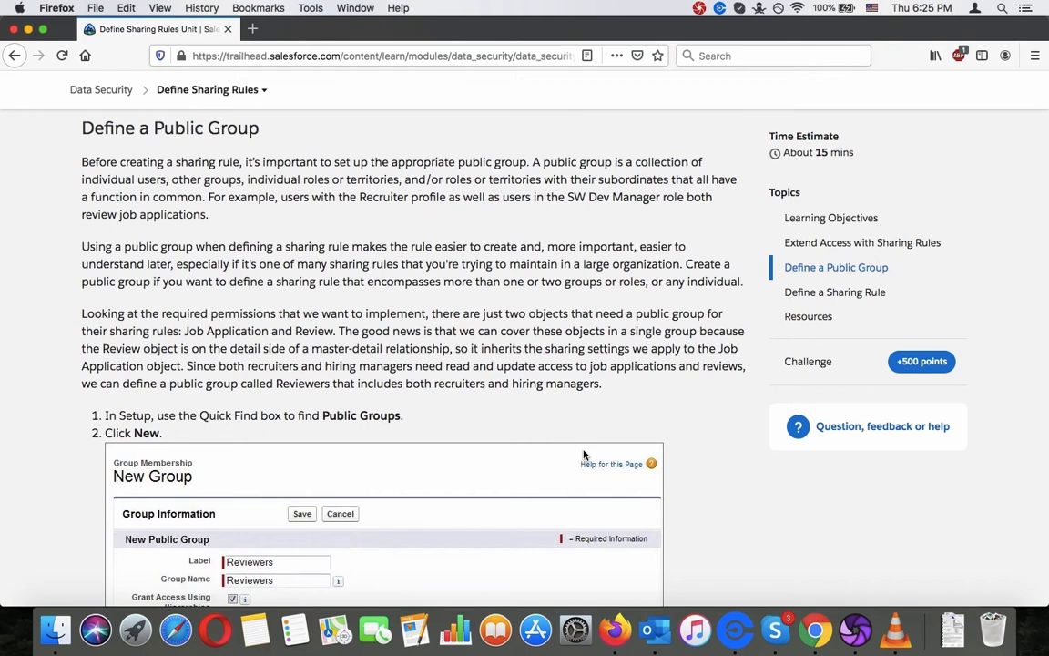
scroll(584, 455, "down", 4)
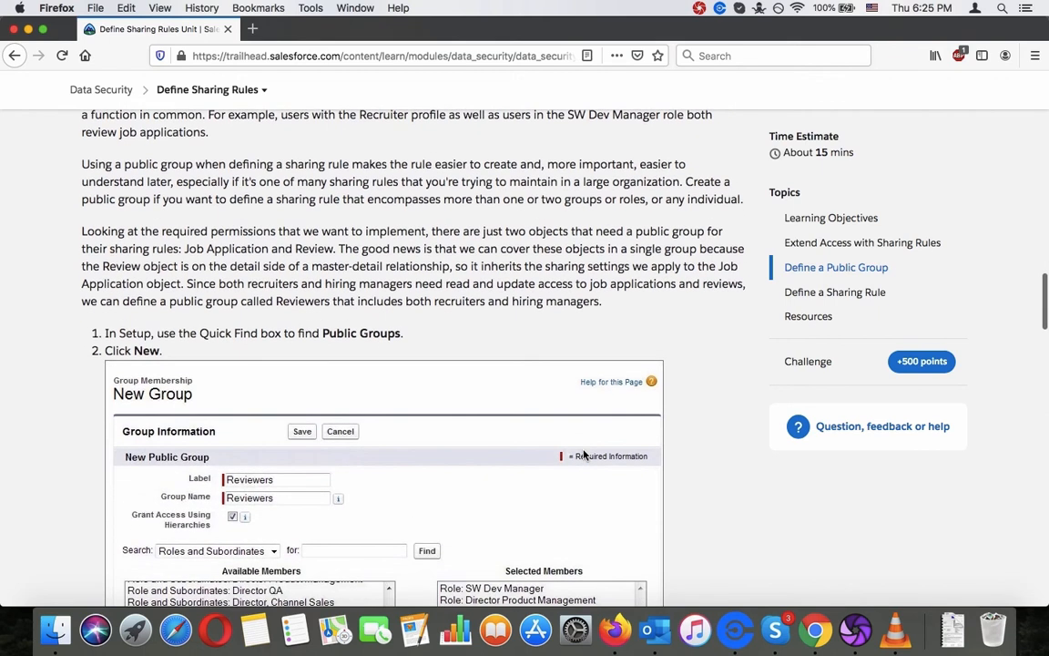
scroll(584, 454, "down", 1)
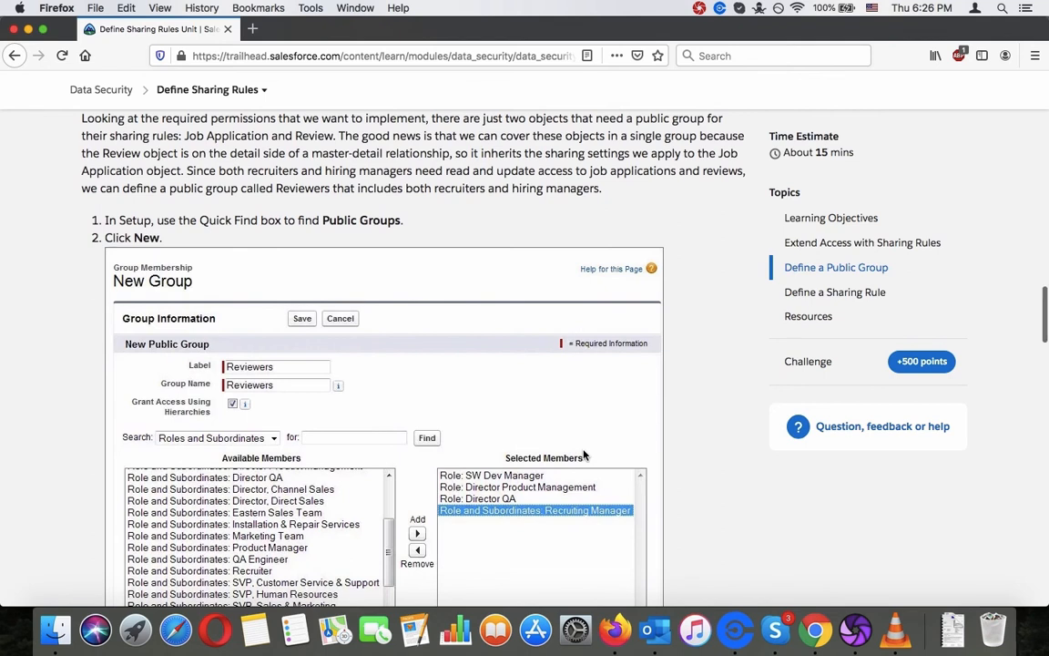
scroll(583, 455, "up", 1)
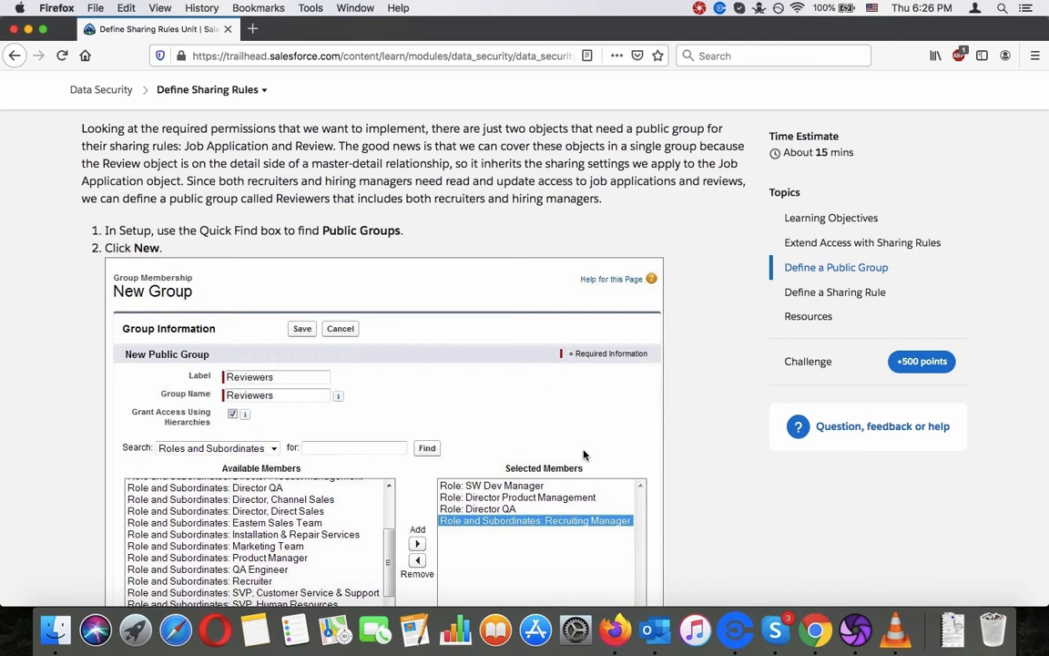
scroll(584, 454, "down", 3)
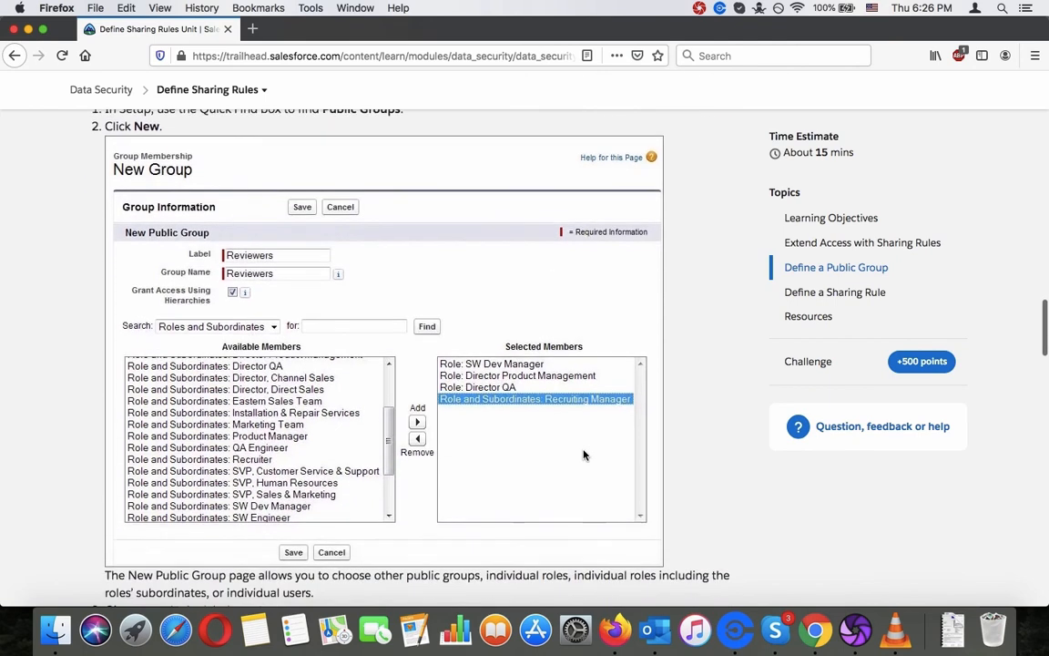
scroll(584, 454, "up", 1)
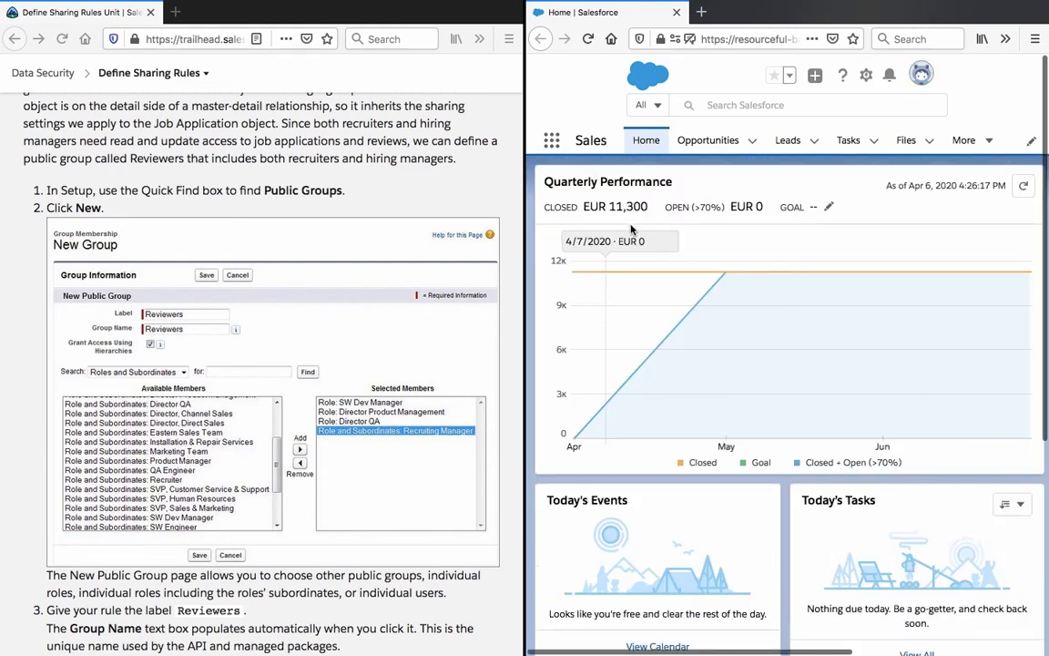
left_click(807, 103)
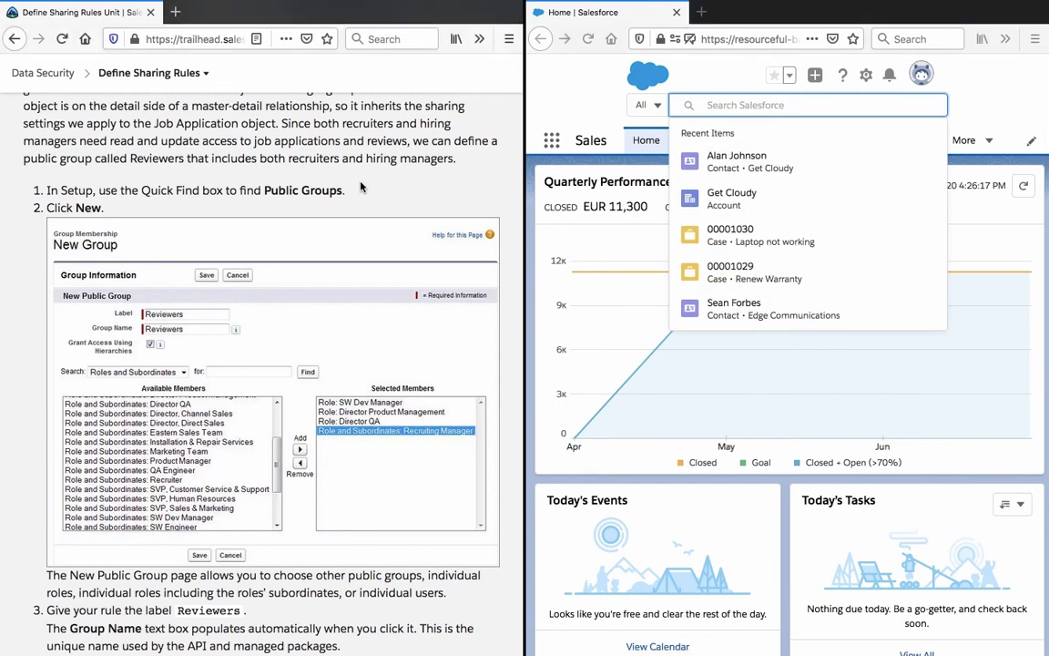
left_click(625, 177)
left_click(626, 157)
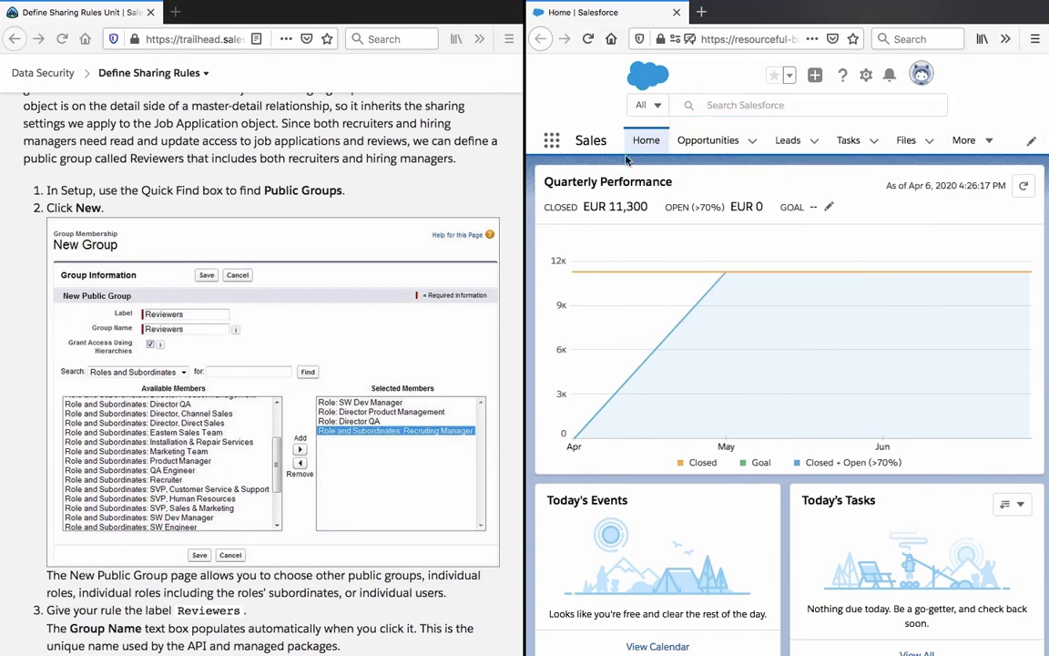
left_click(987, 144)
left_click(986, 141)
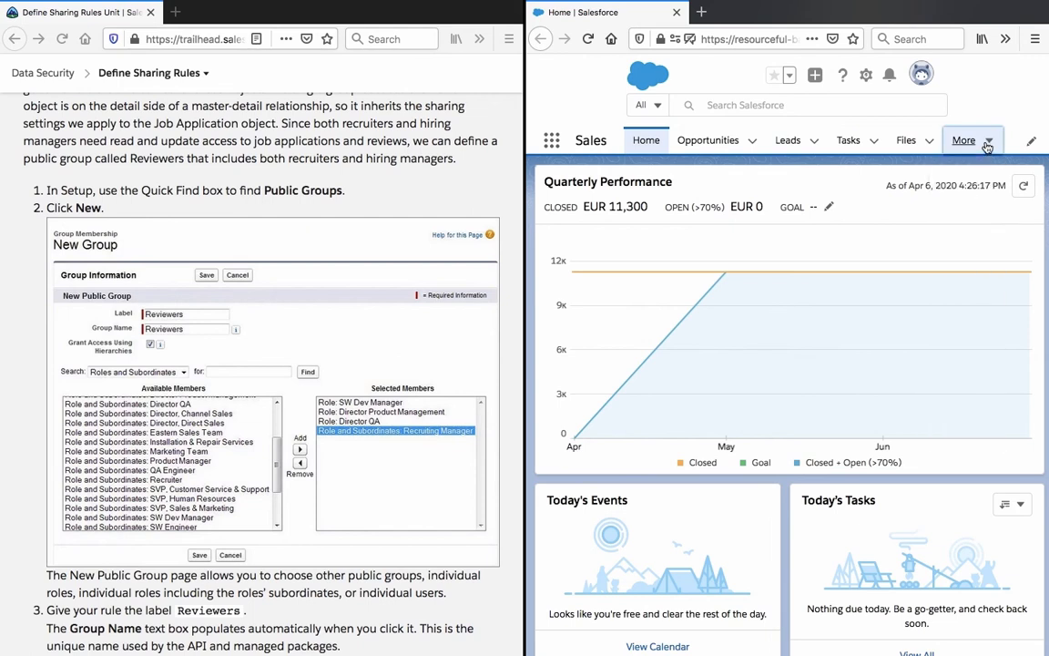
Step: Open Setup for the Salesforce org from its Home page
left_click(865, 75)
left_click(834, 128)
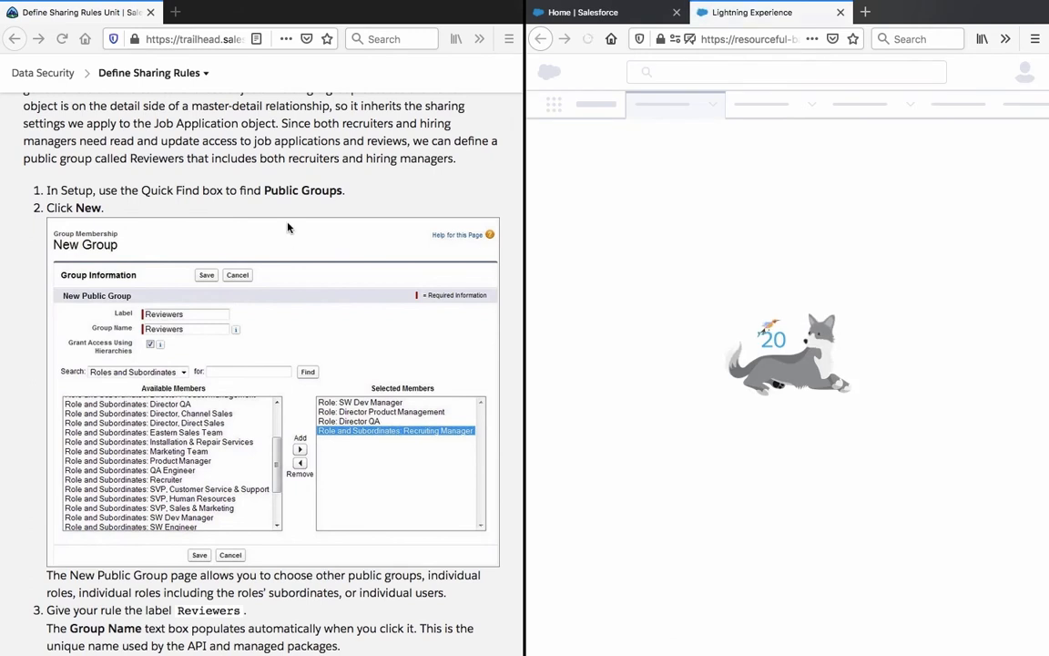
Step: Copy the term Public Groups from the first instruction, find it in Setup and open the Public Groups page
left_click(342, 191)
left_click_drag(342, 190, 265, 193)
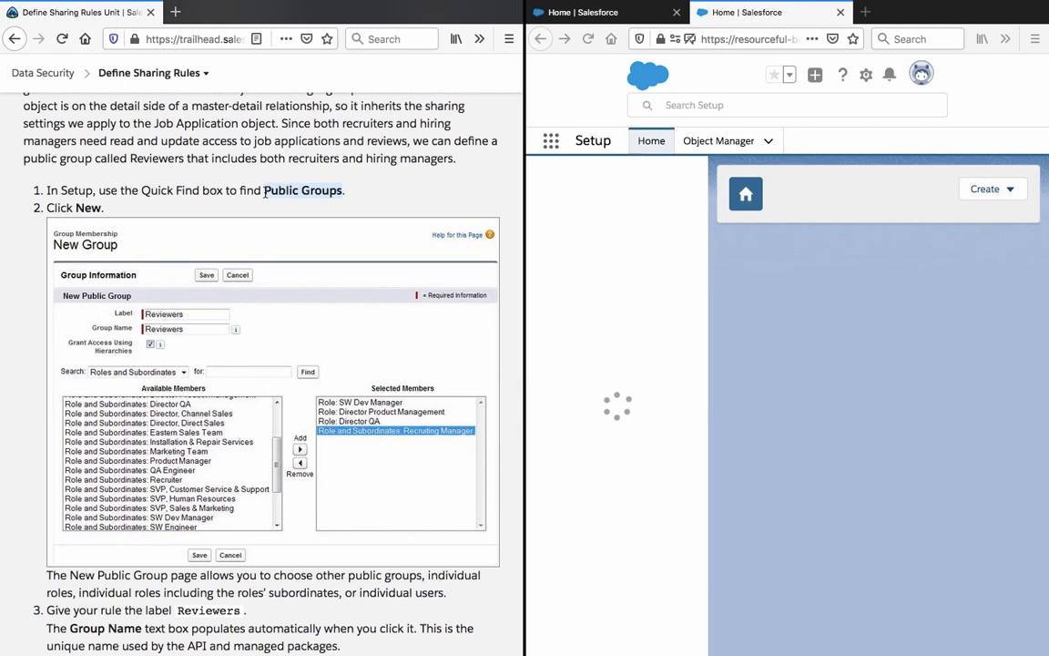
left_click(265, 191)
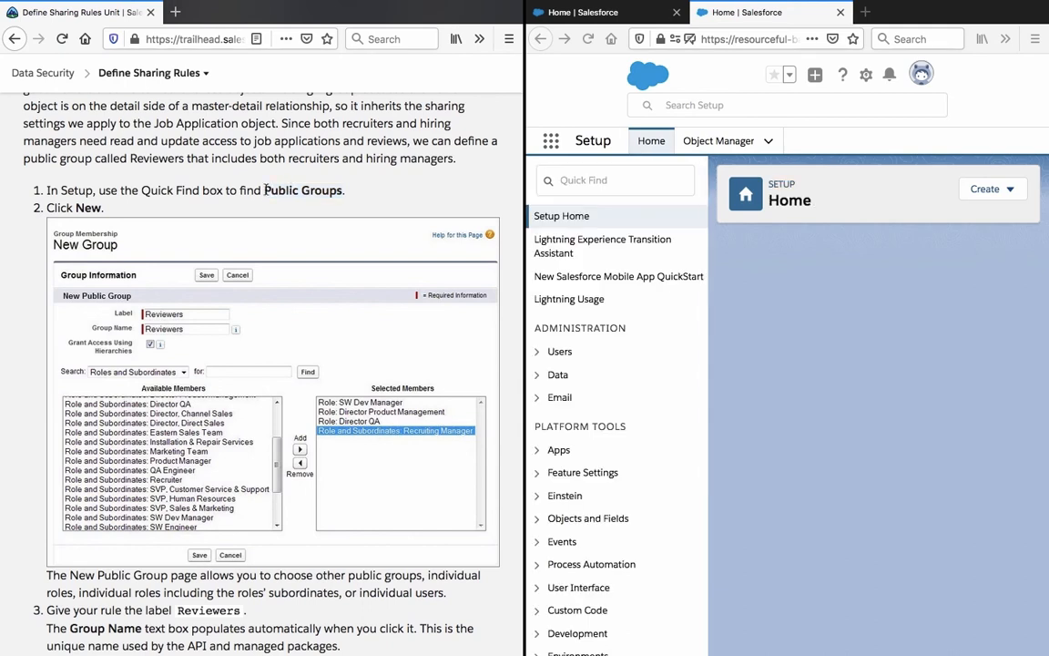
left_click_drag(265, 190, 344, 190)
key("ctrl+c")
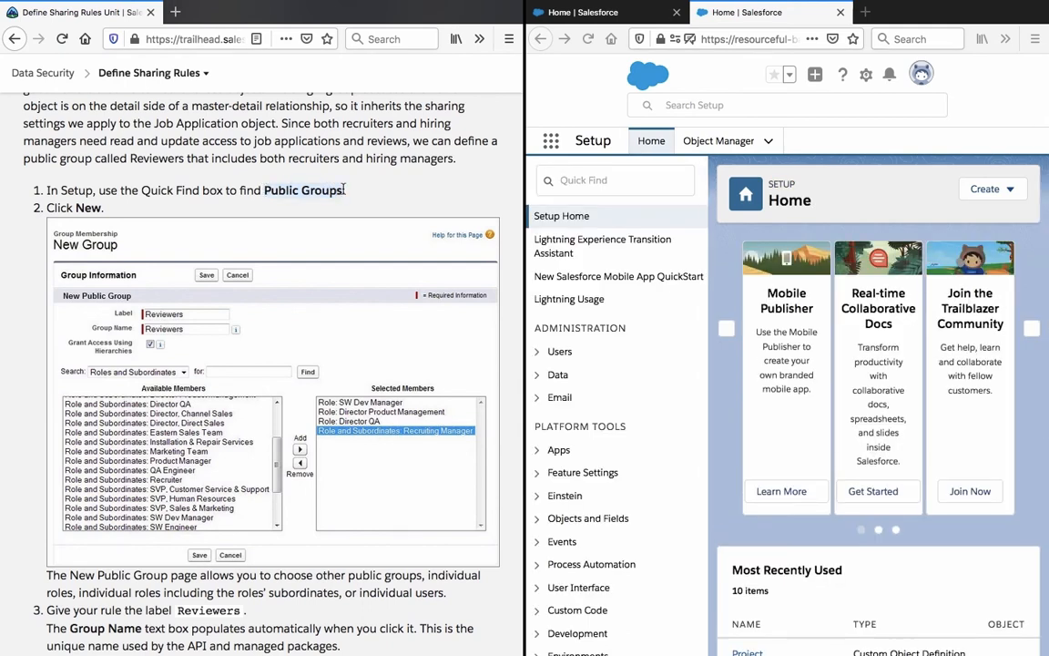
left_click(616, 182)
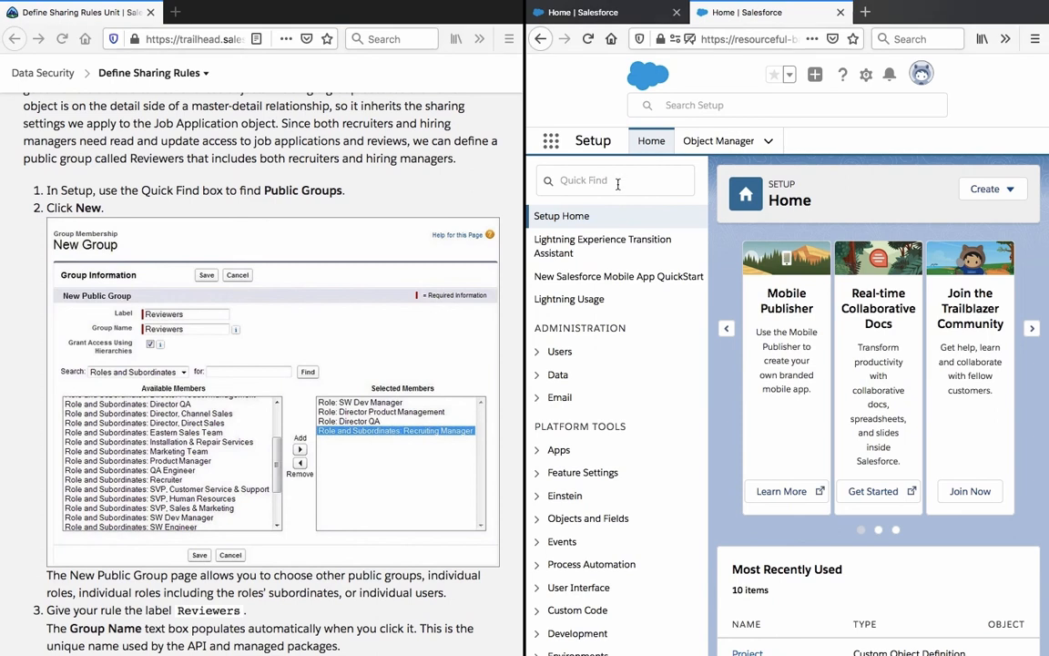
key("ctrl+v")
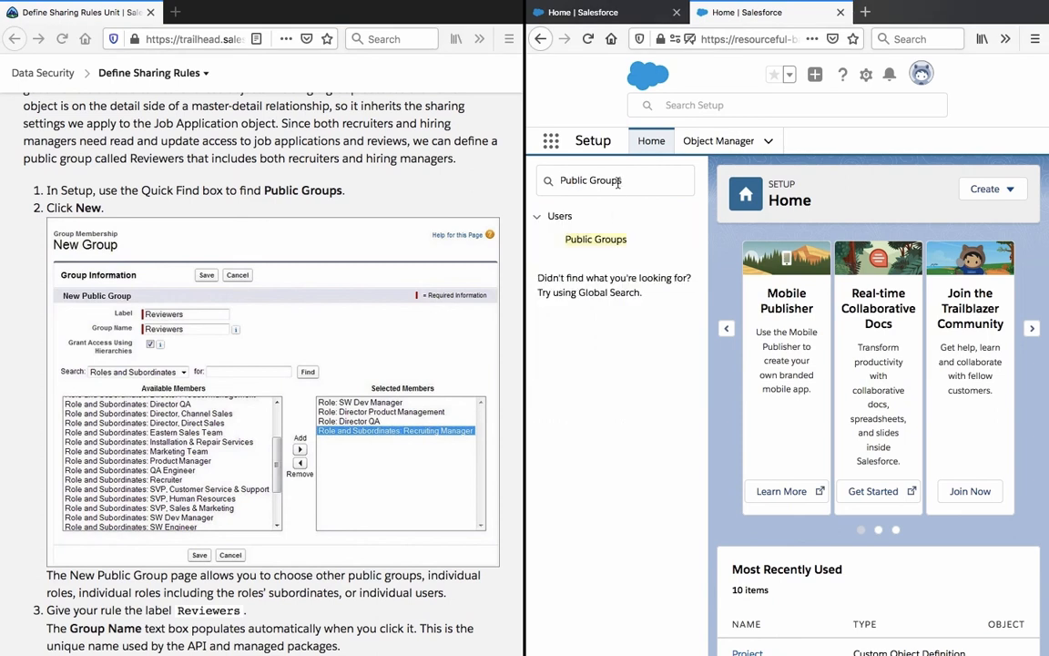
left_click(596, 250)
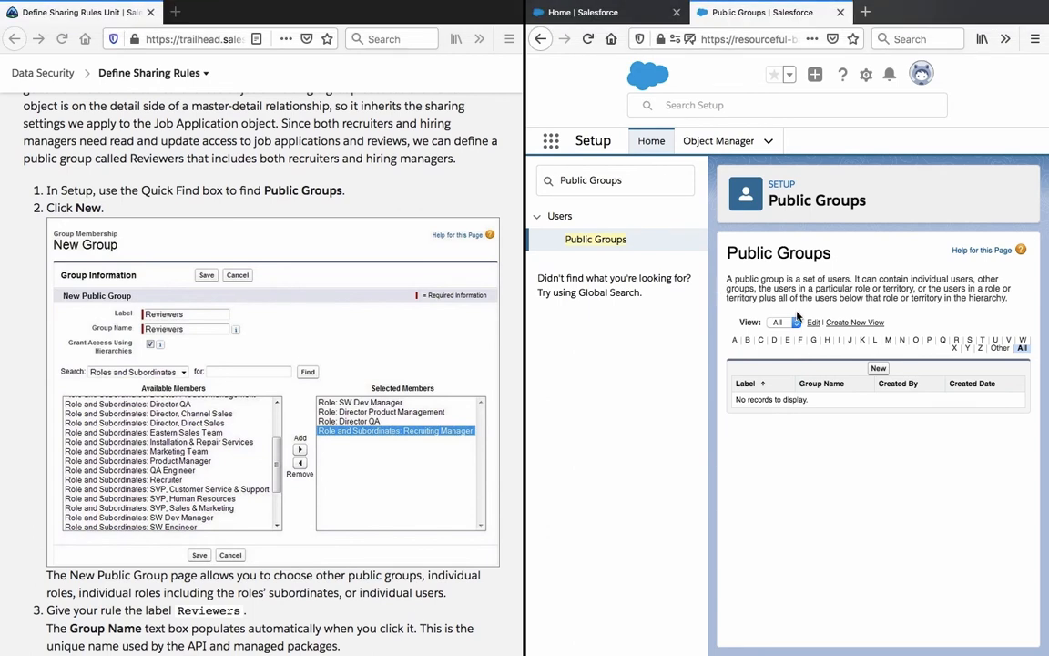
Step: Start a new public group with the label and group name Reviewers, and set its member search to Roles and Subordinates
left_click(877, 369)
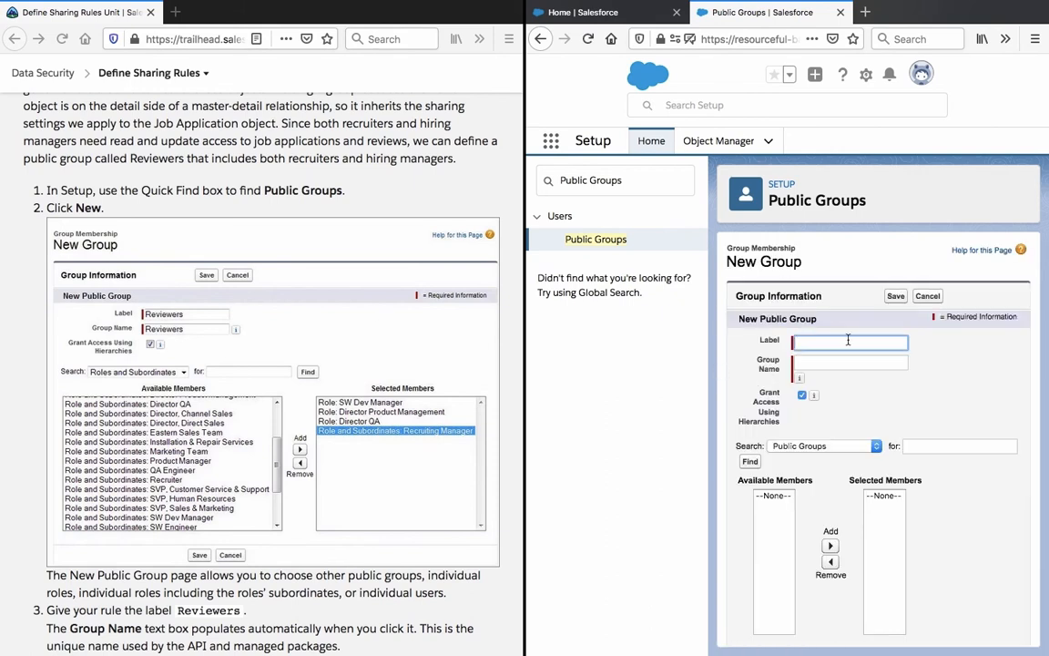
type("ev")
left_click(966, 394)
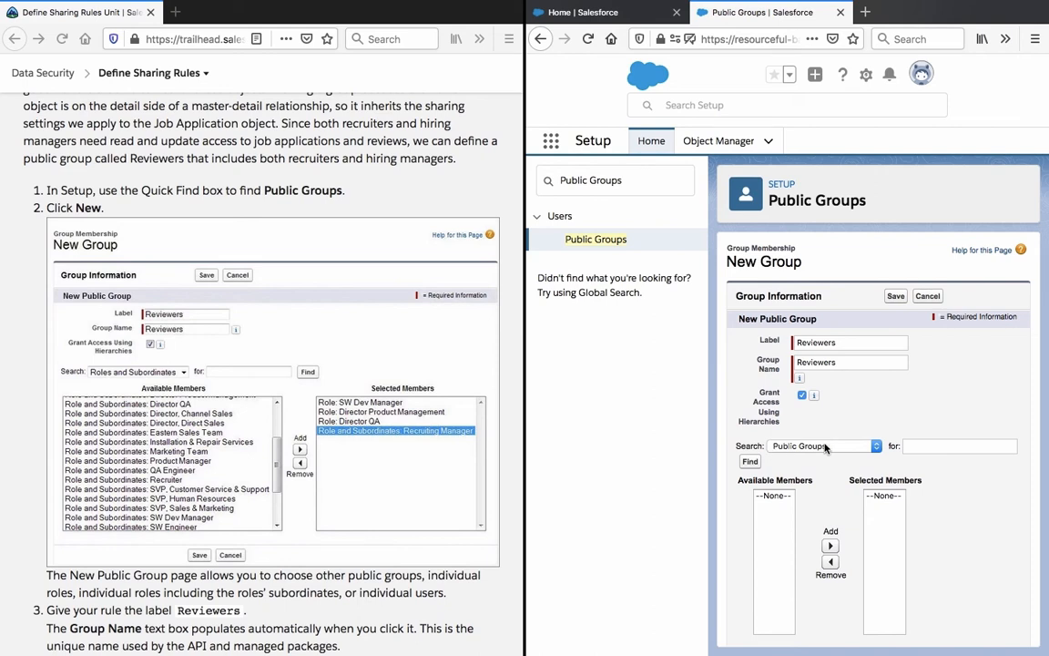
left_click(776, 446)
left_click(824, 470)
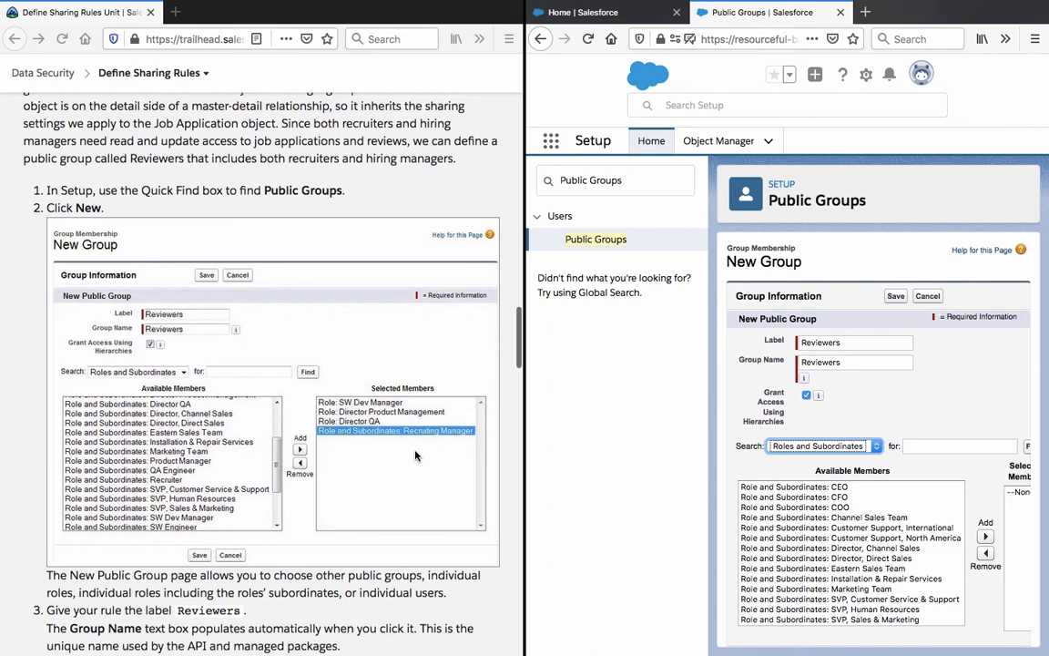
Step: Read Trailhead instructions 3 to 7 on labelling the Reviewers group and choosing its members
scroll(415, 455, "down", 1)
scroll(416, 456, "down", 1)
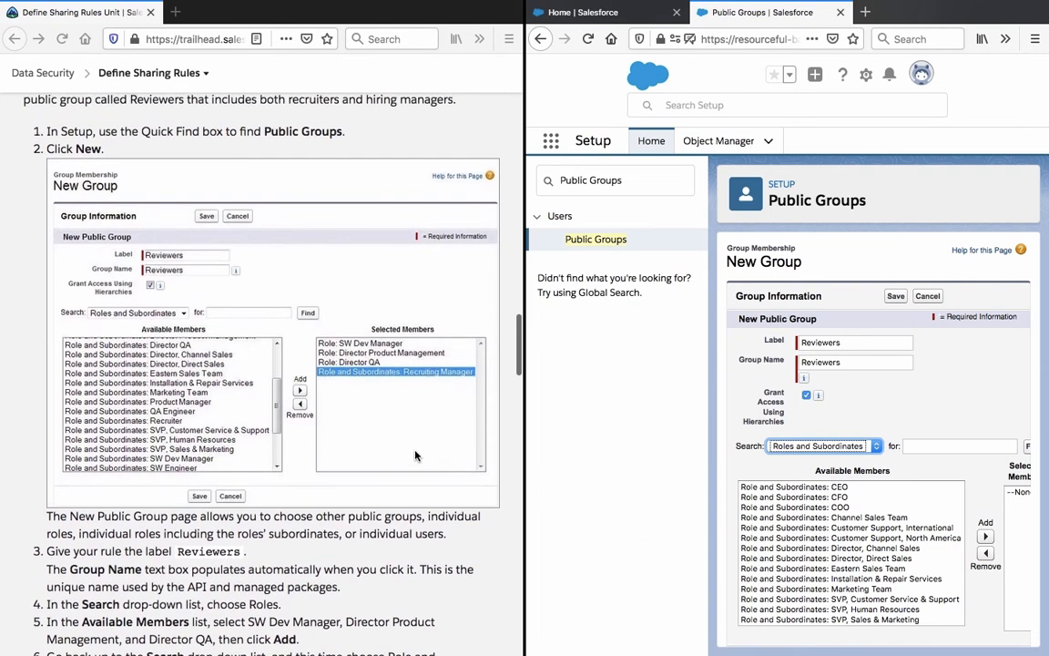
scroll(415, 456, "down", 1)
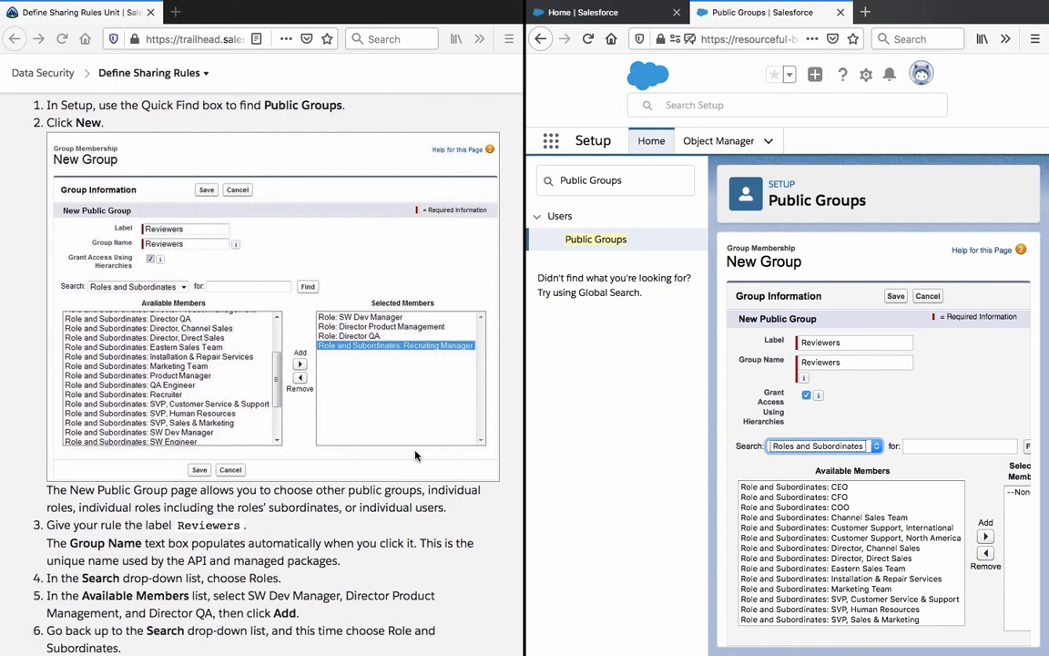
left_click(310, 512)
triple_click(311, 513)
left_click(311, 513)
scroll(311, 512, "down", 1)
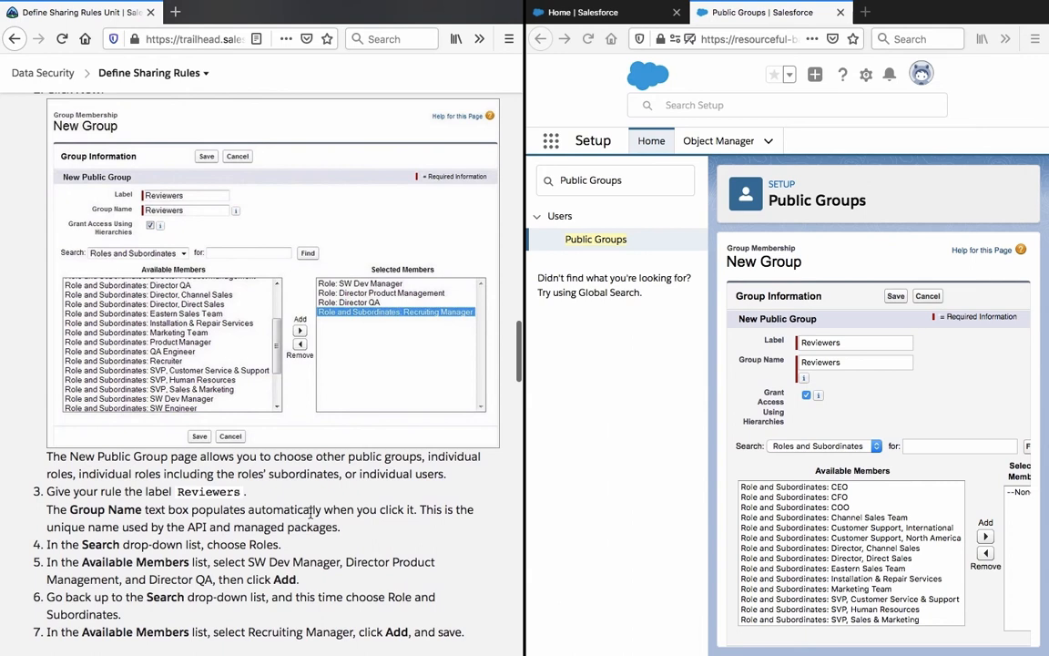
scroll(310, 513, "up", 1)
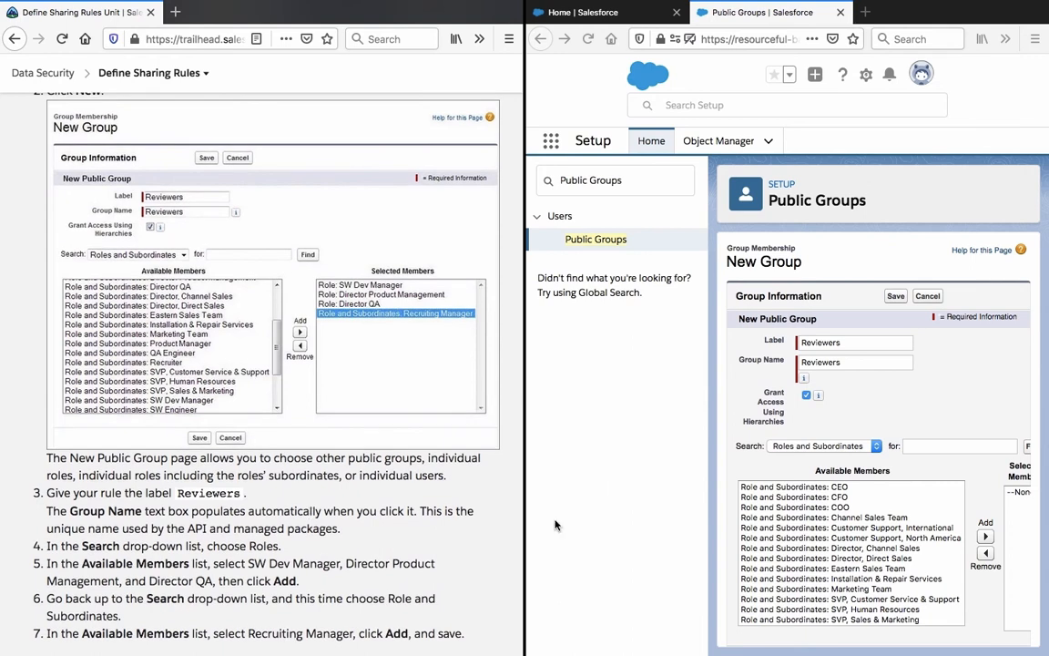
Step: Check the available Roles and Subordinates against instruction 5 for SW Dev Manager, Director Product Management and Director QA
scroll(778, 517, "down", 2)
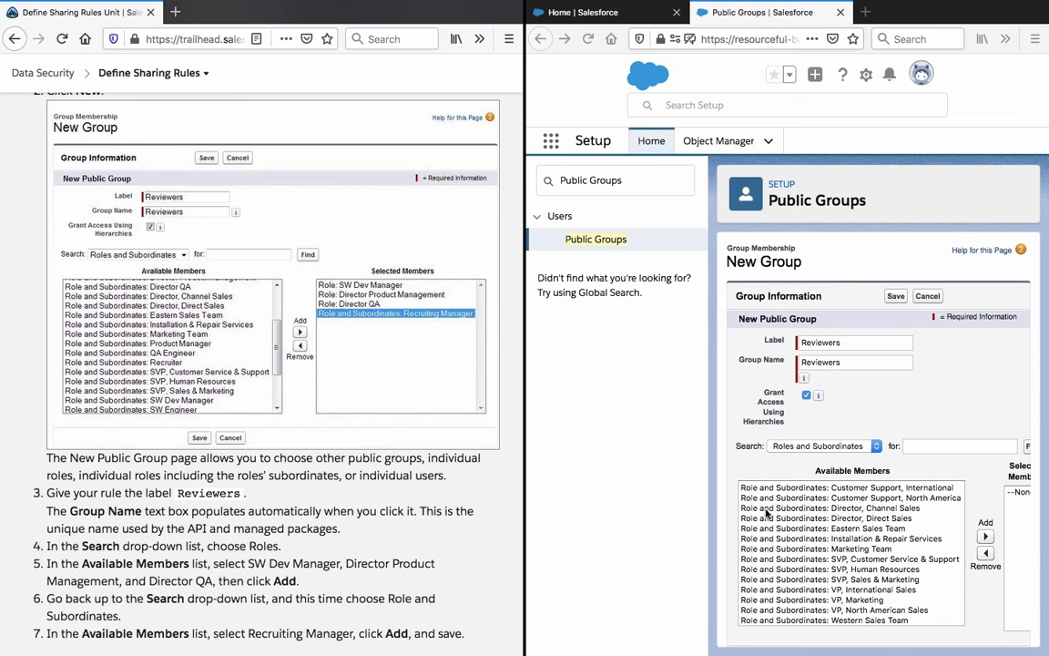
scroll(742, 496, "down", 1)
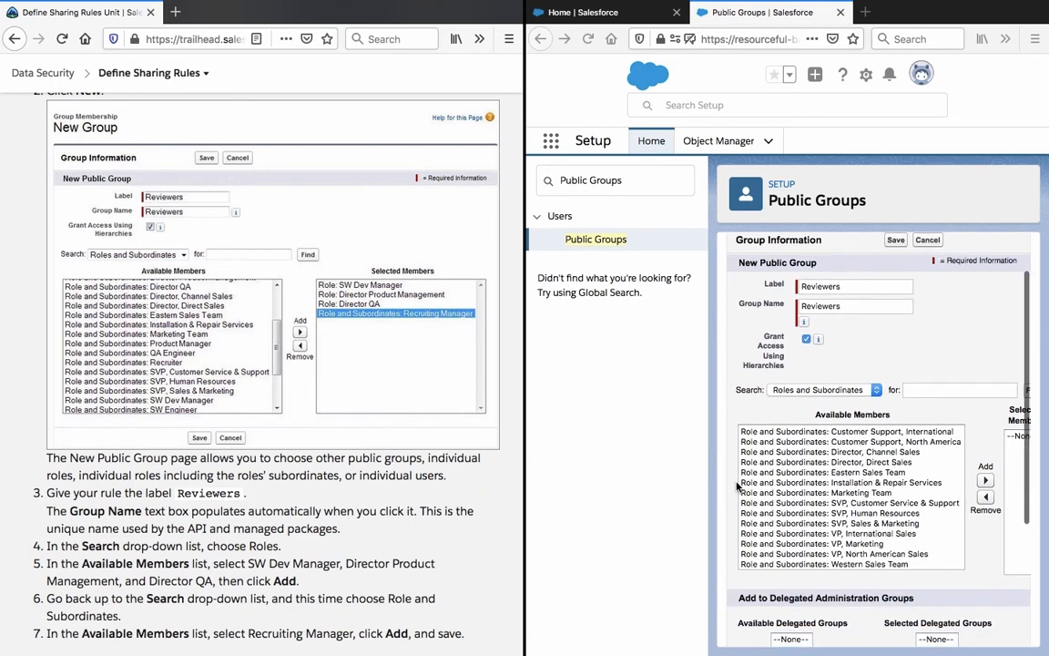
scroll(323, 515, "down", 1)
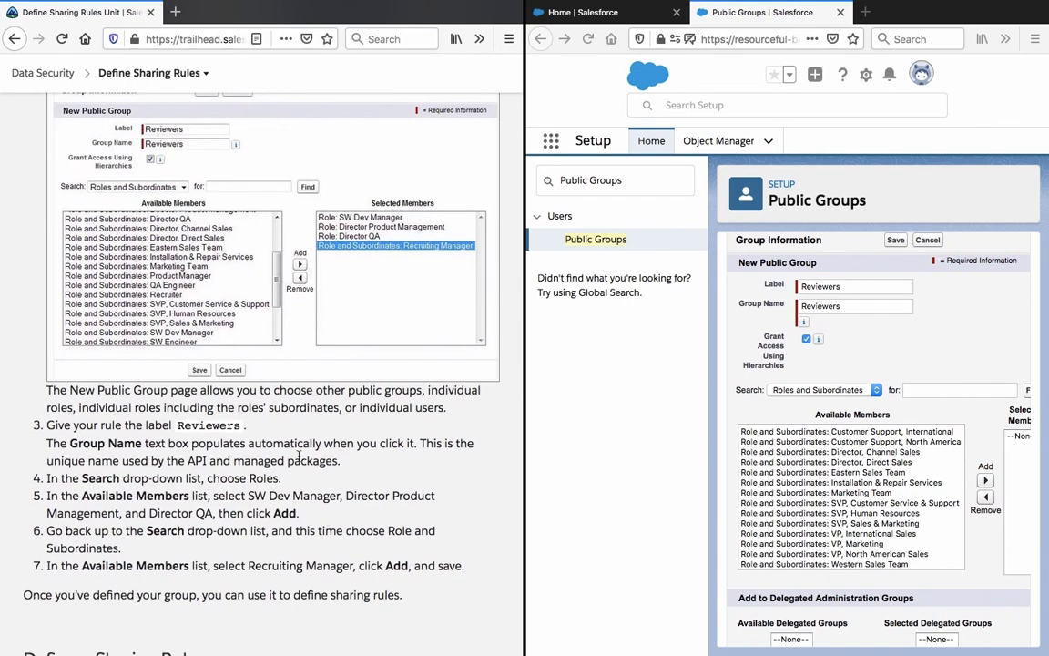
triple_click(252, 478)
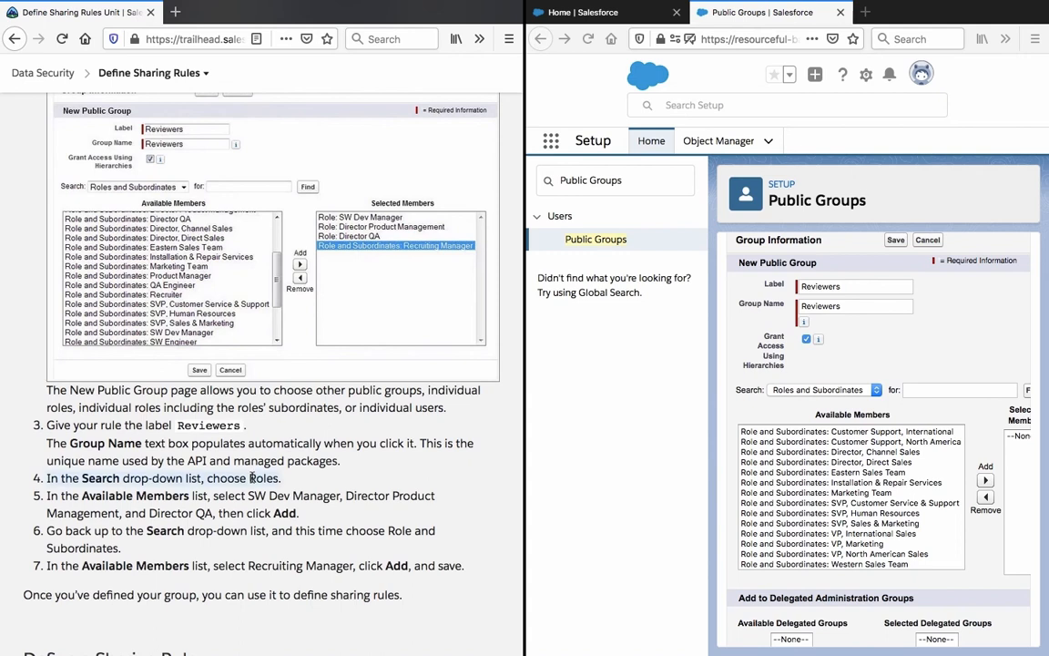
triple_click(246, 497)
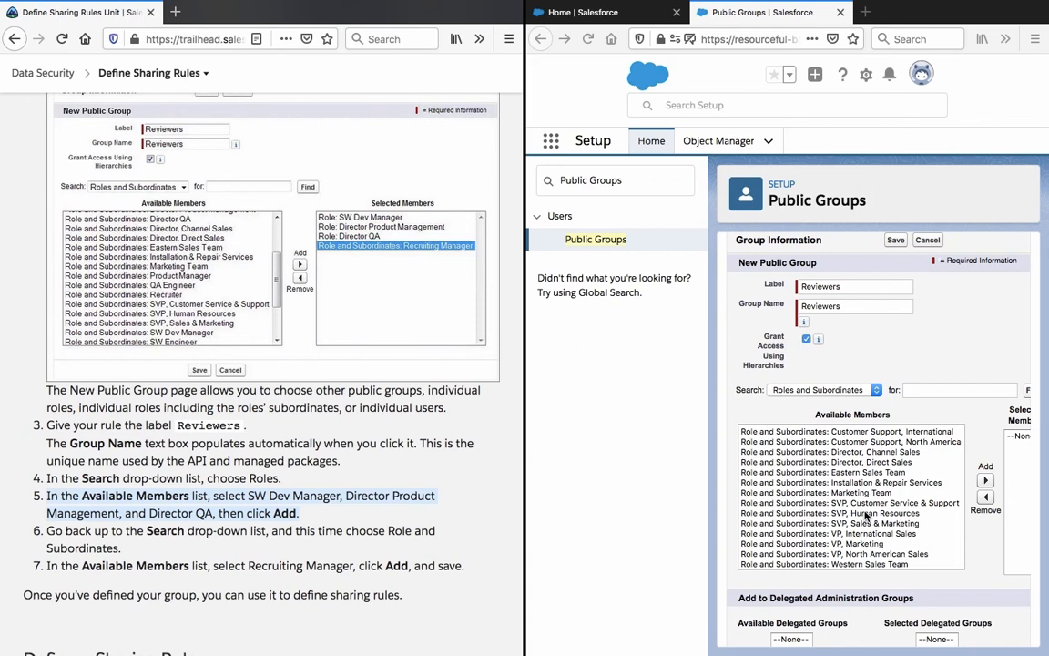
scroll(865, 517, "down", 1)
scroll(865, 516, "up", 3)
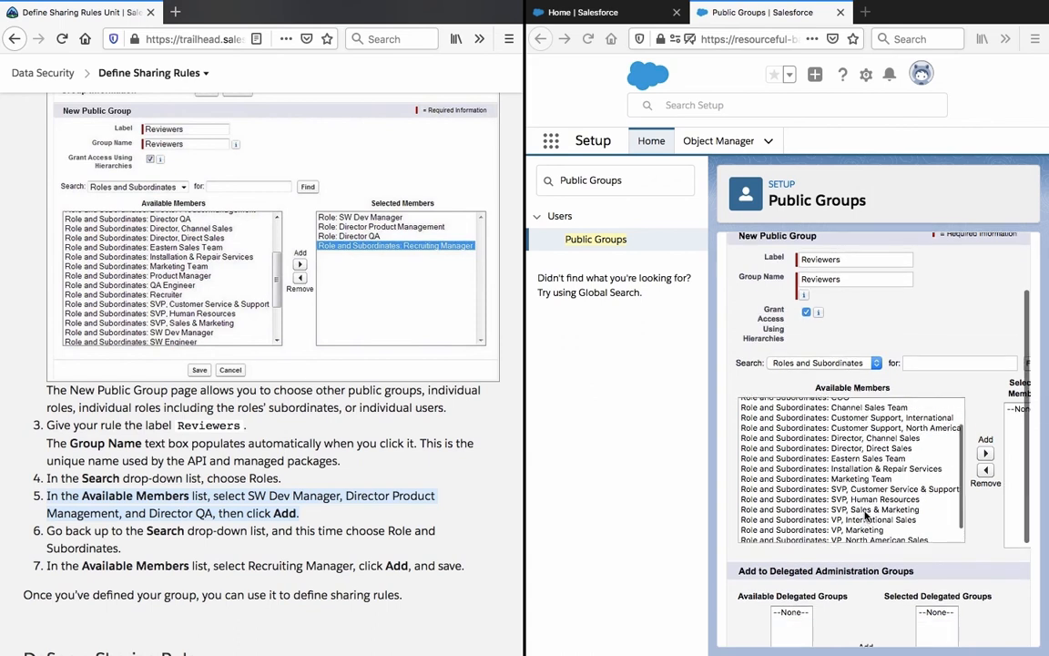
scroll(866, 516, "down", 2)
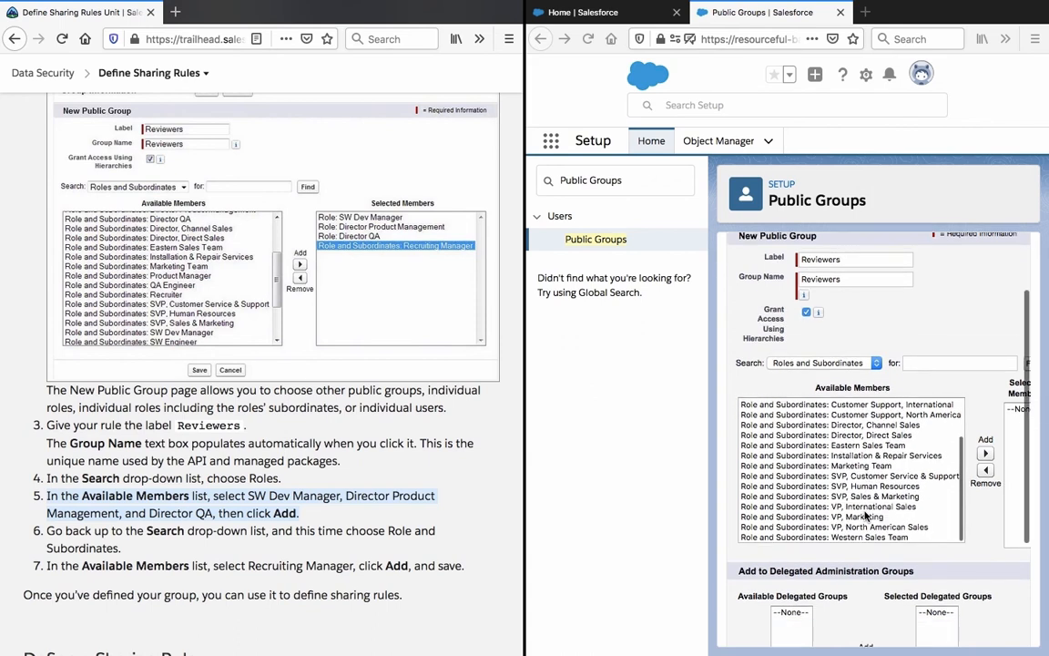
scroll(847, 424, "up", 2)
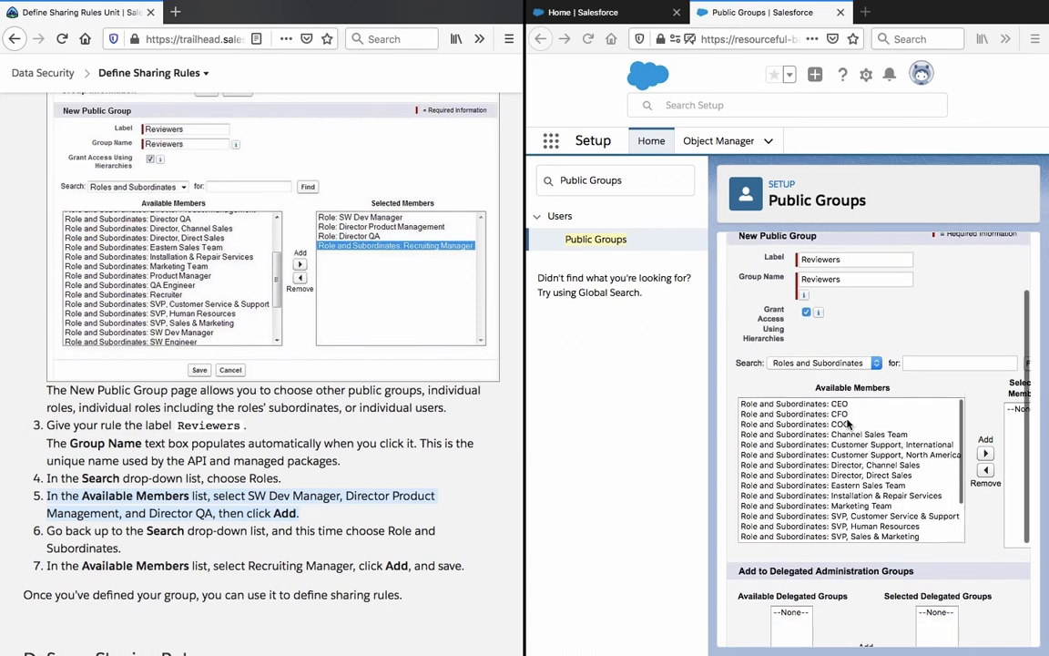
Step: Look through the available members under Roles and Subordinates, Public Groups and Roles for the roles named in the instructions
left_click(838, 367)
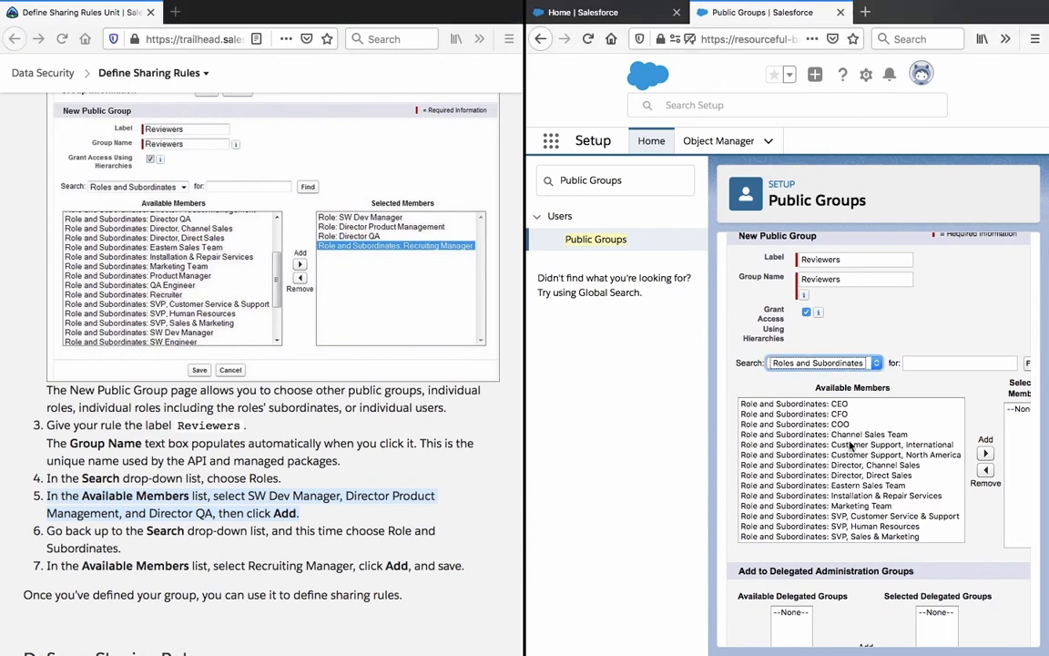
left_click(853, 446)
scroll(853, 453, "down", 2)
scroll(853, 452, "up", 2)
left_click(838, 363)
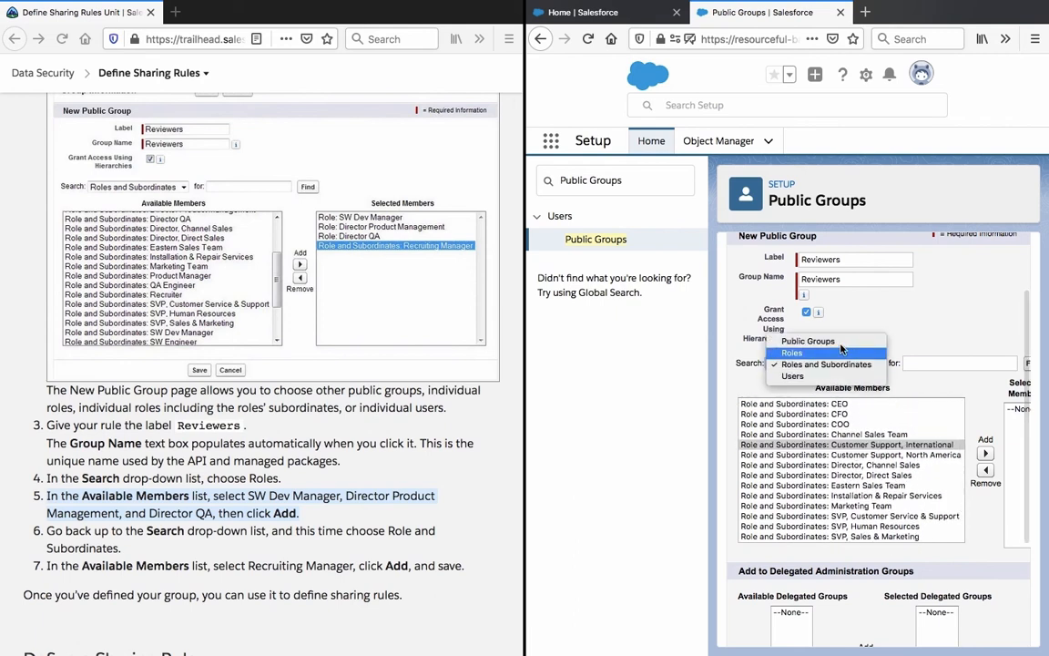
left_click(836, 342)
left_click(818, 365)
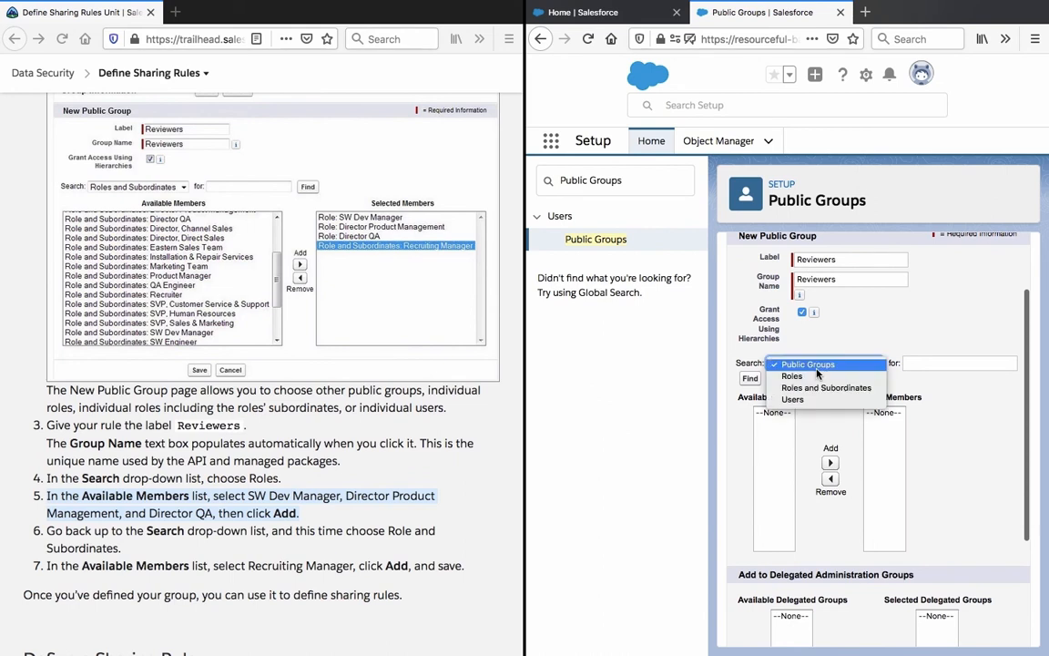
left_click(818, 375)
scroll(795, 504, "down", 2)
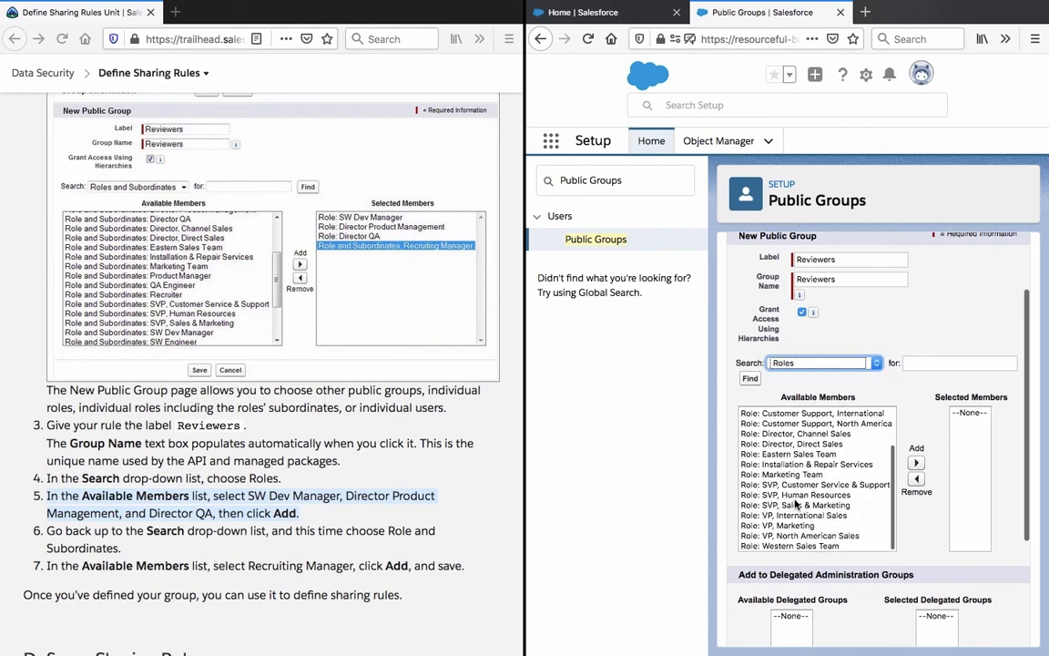
scroll(808, 547, "up", 3)
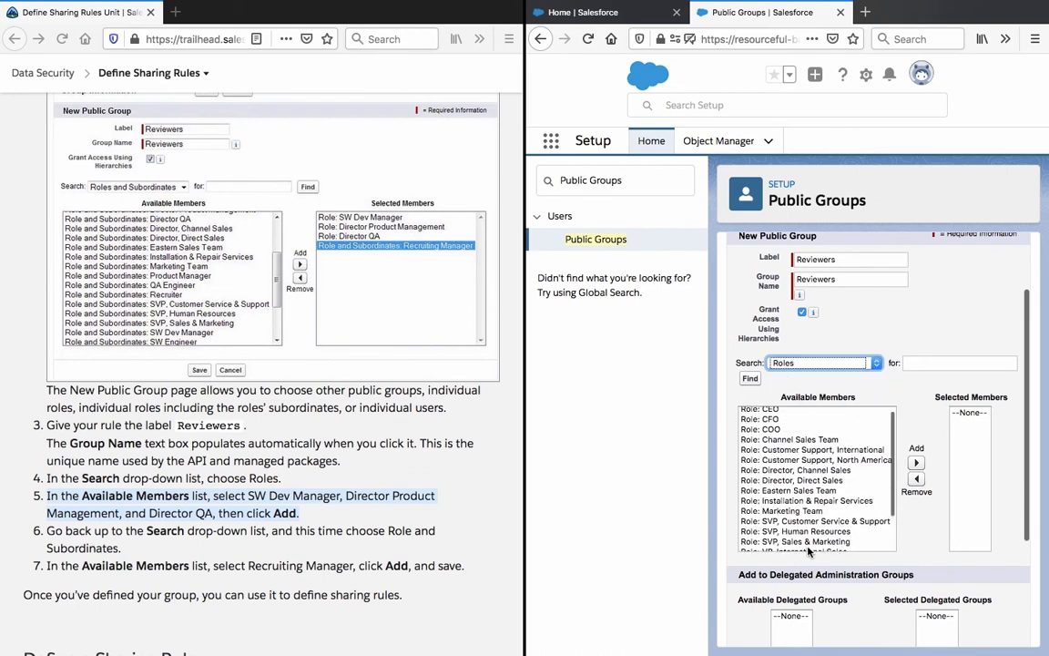
Step: Check the available members under Users, viewing the Roles and Subordinates list before and after
left_click(848, 365)
left_click(761, 339)
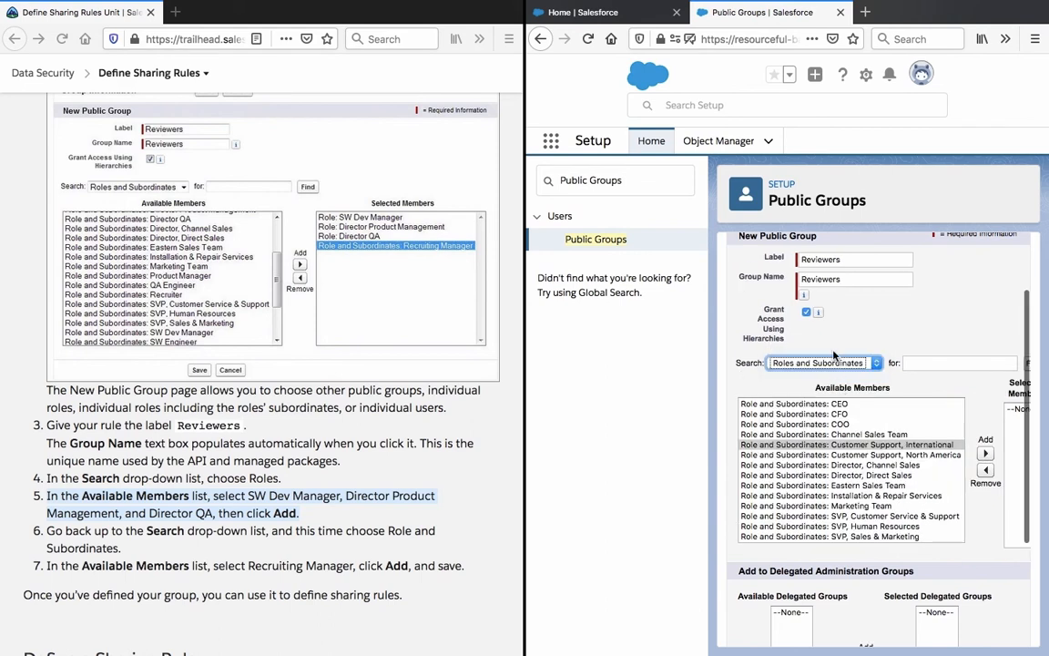
left_click(824, 362)
left_click(815, 374)
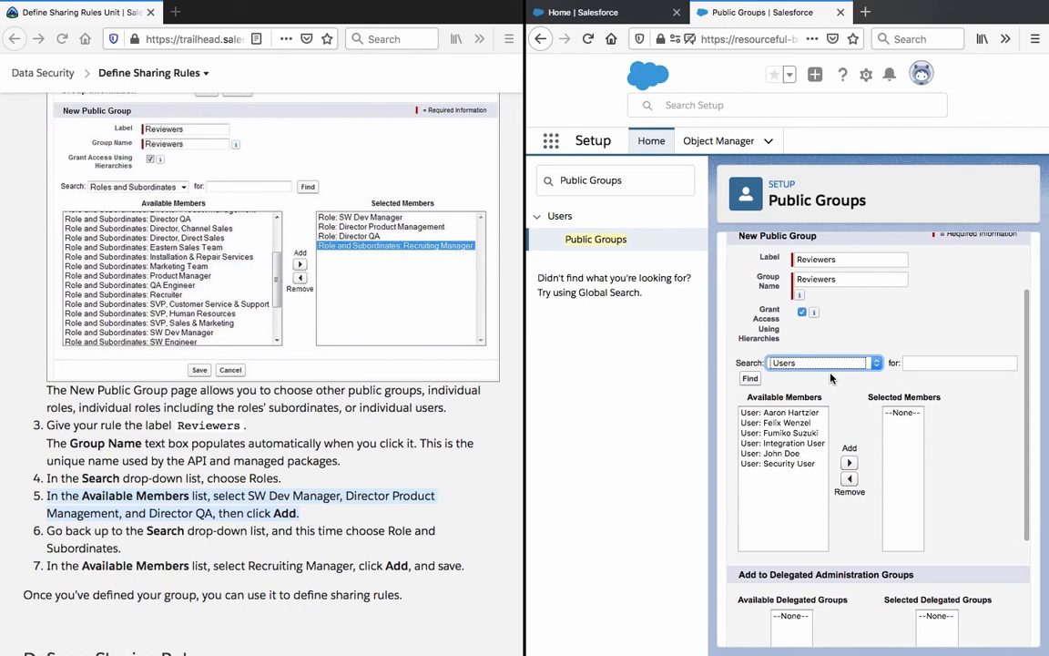
left_click(824, 362)
left_click(825, 354)
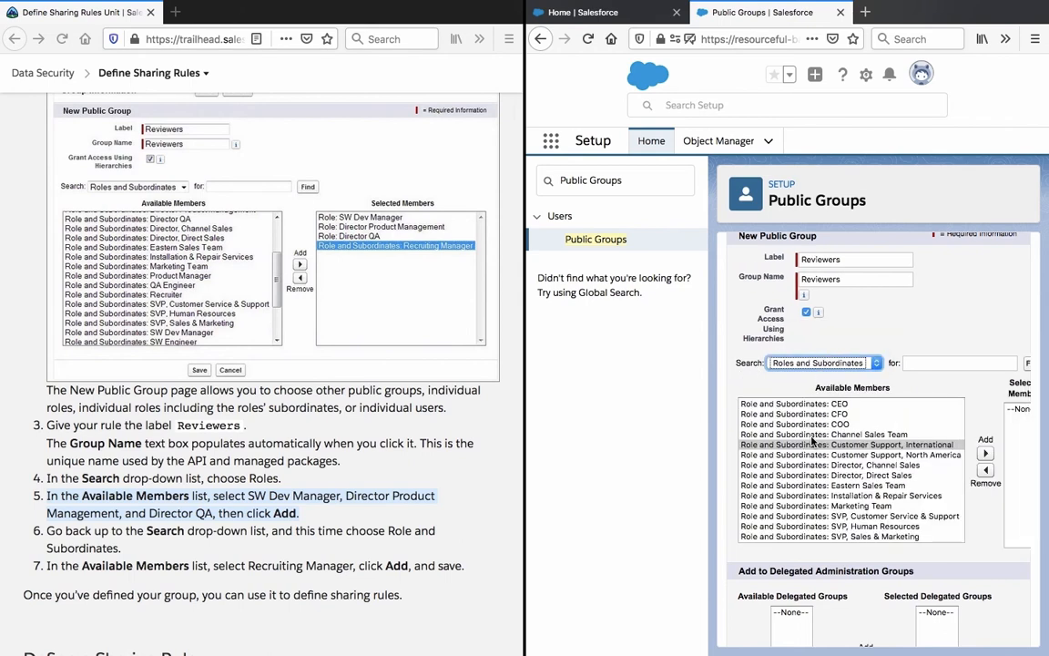
Step: Select Director, Channel Sales among the available Roles and Subordinates and search the whole list for the required roles
left_click(819, 466)
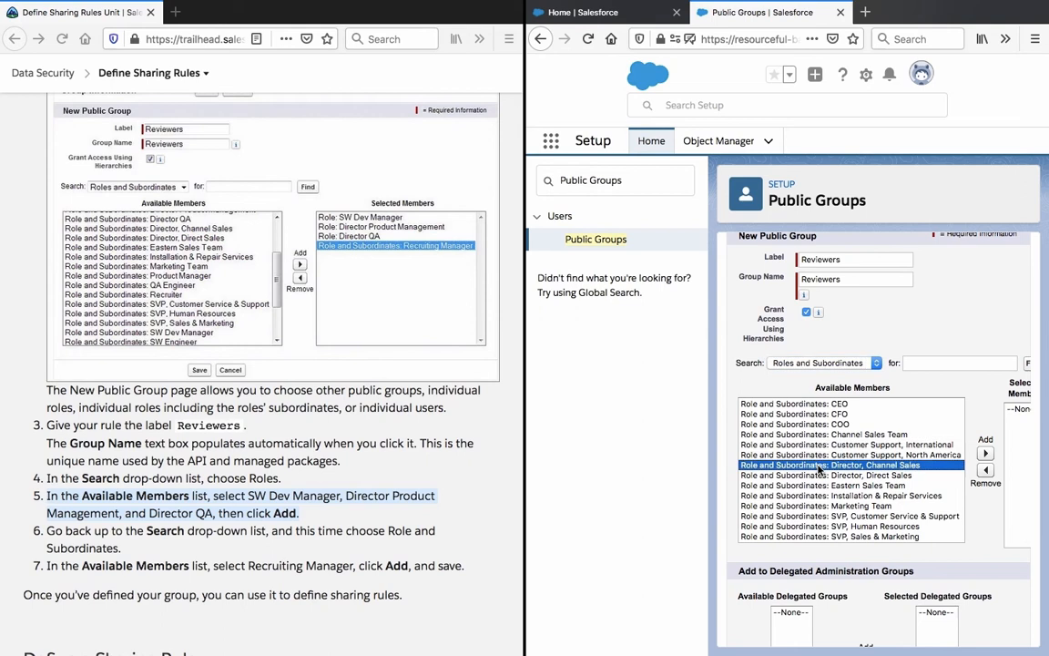
scroll(819, 469, "down", 2)
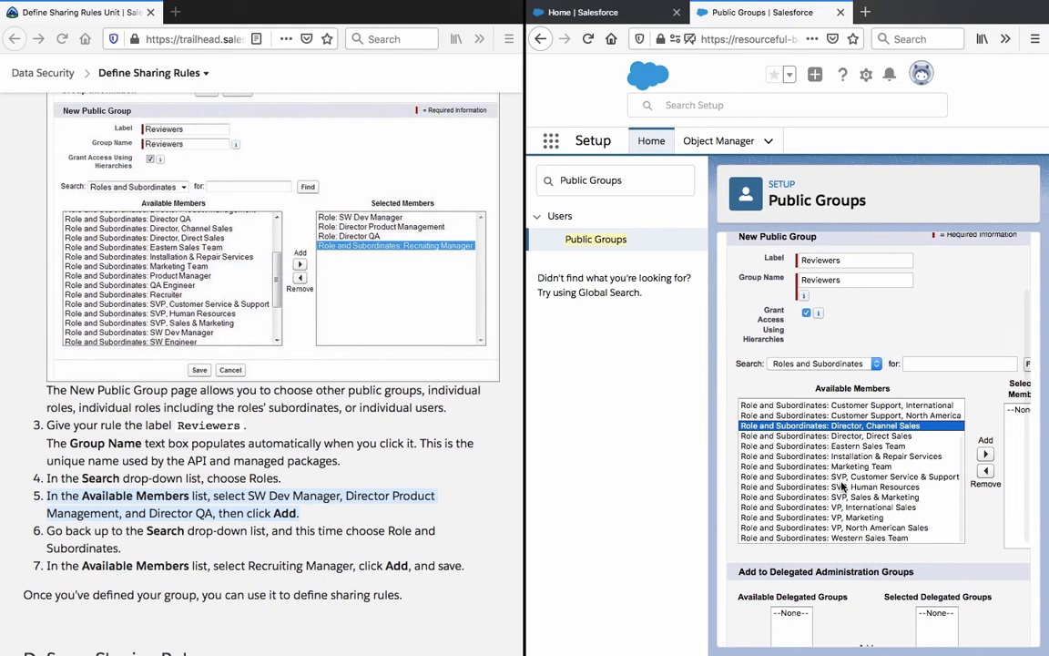
scroll(838, 483, "up", 1)
scroll(843, 489, "up", 1)
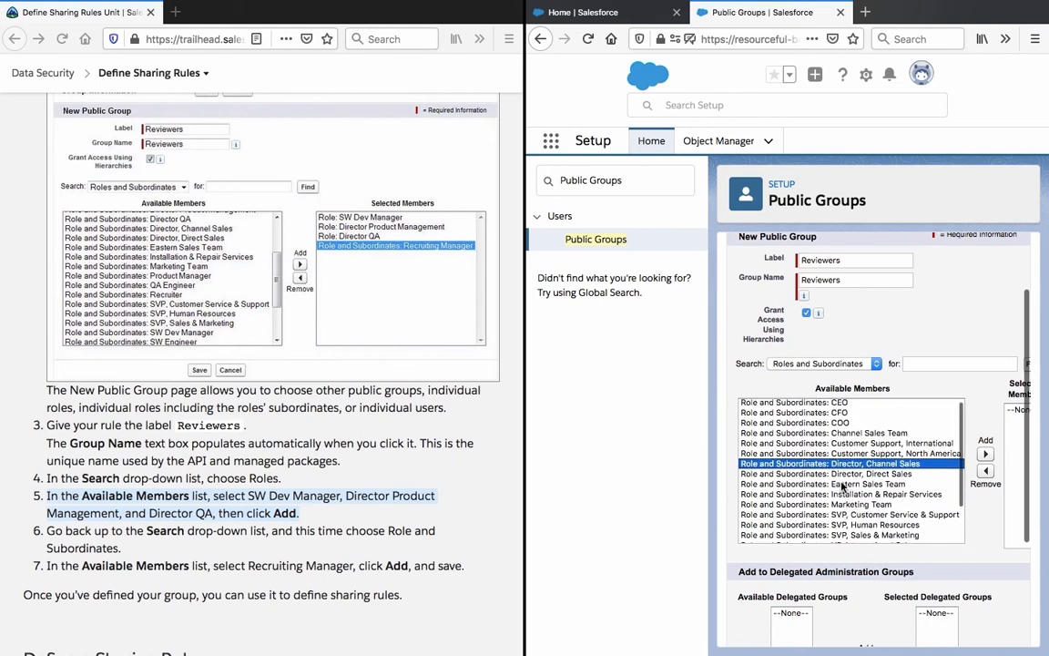
scroll(843, 487, "down", 2)
scroll(843, 487, "up", 2)
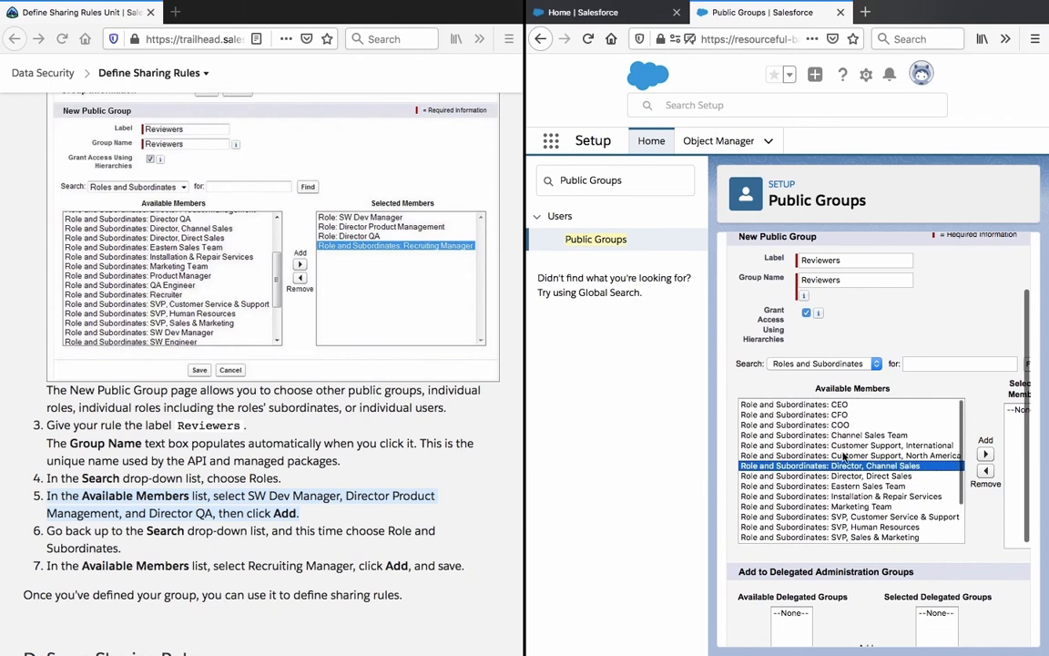
Step: Compare the available members listed under Roles with those under Public Groups
left_click(852, 362)
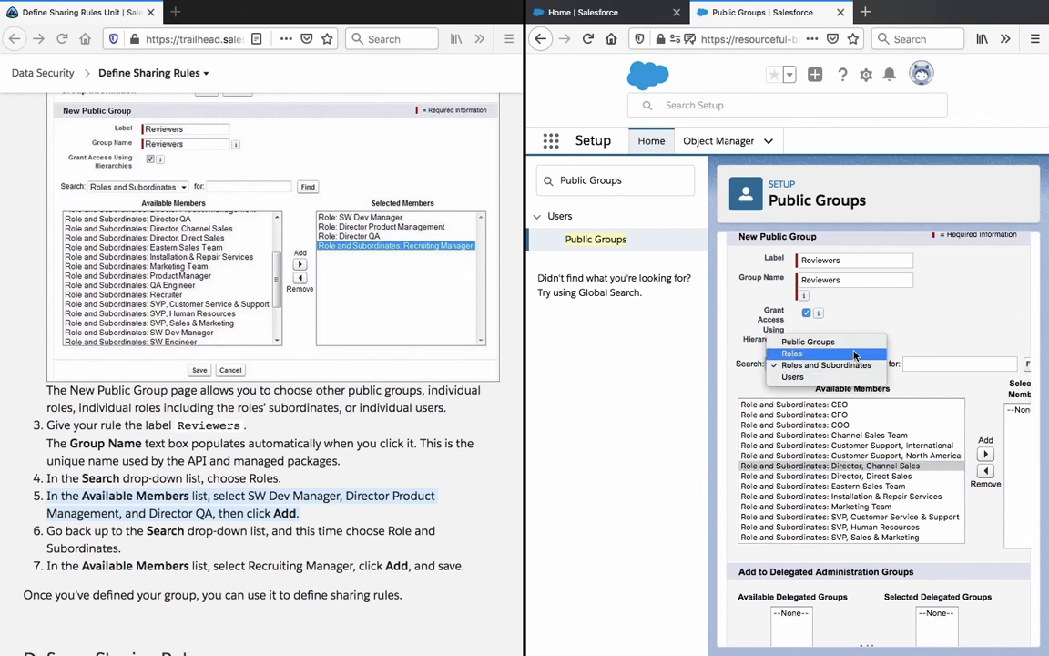
left_click(854, 354)
scroll(826, 471, "down", 1)
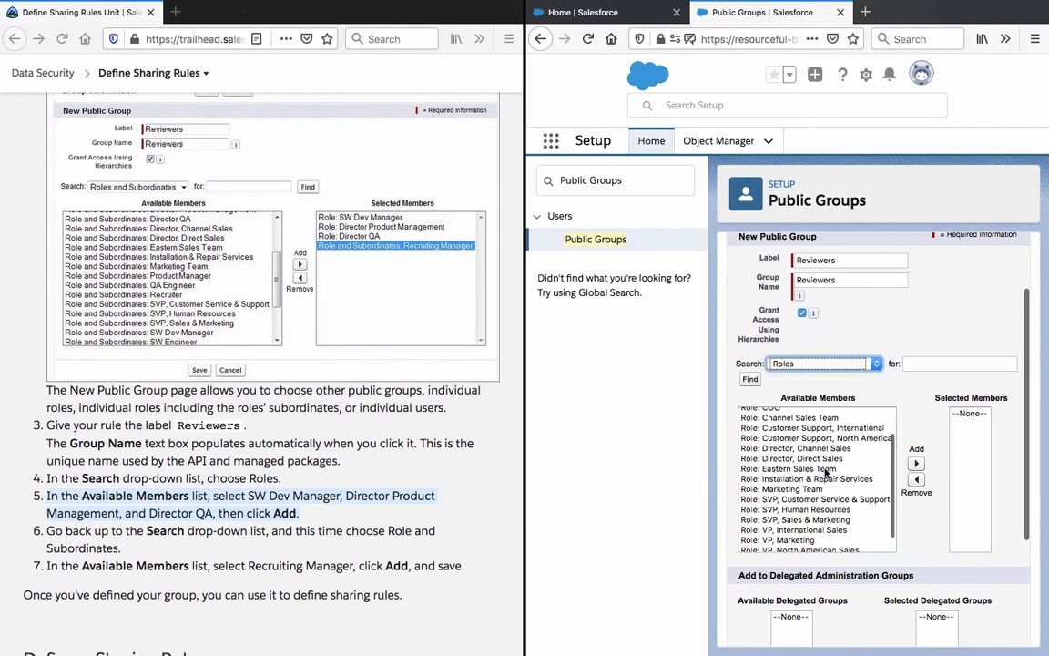
scroll(826, 471, "down", 1)
left_click(828, 384)
left_click(828, 364)
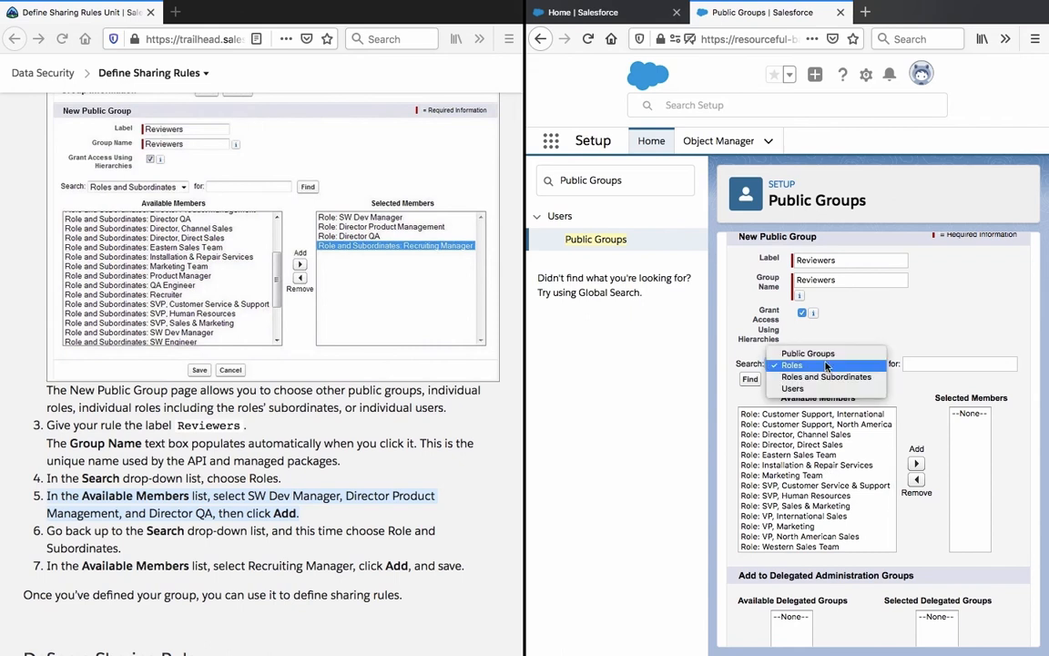
left_click(808, 354)
Step: List the available members by Roles and add Customer Support, North America and Marketing Team to the group's selected members
left_click(824, 364)
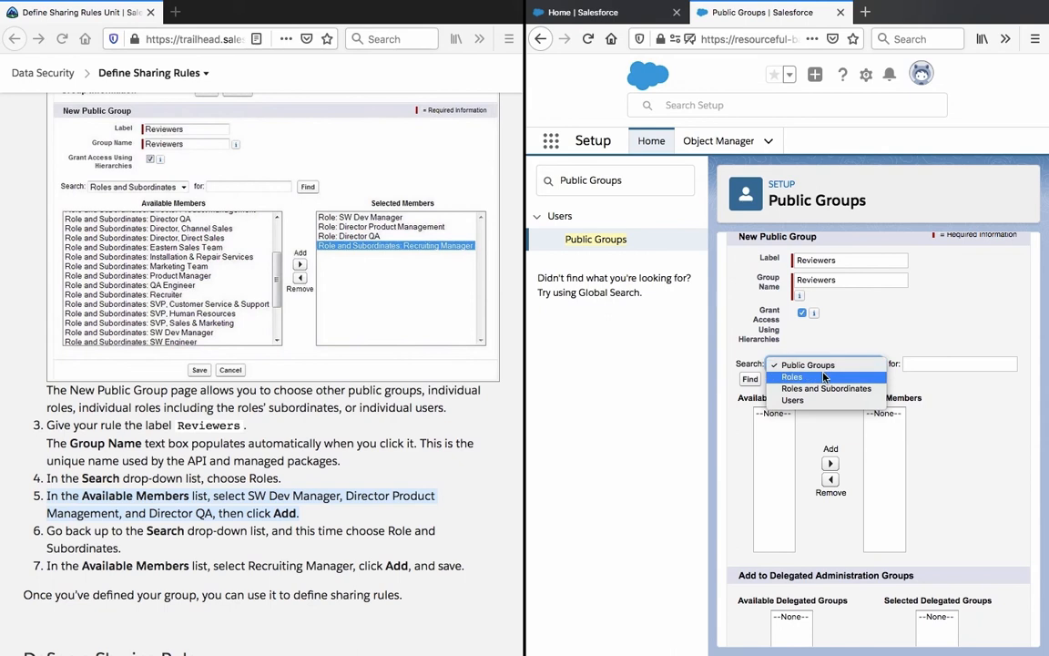
left_click(824, 376)
left_click(822, 464)
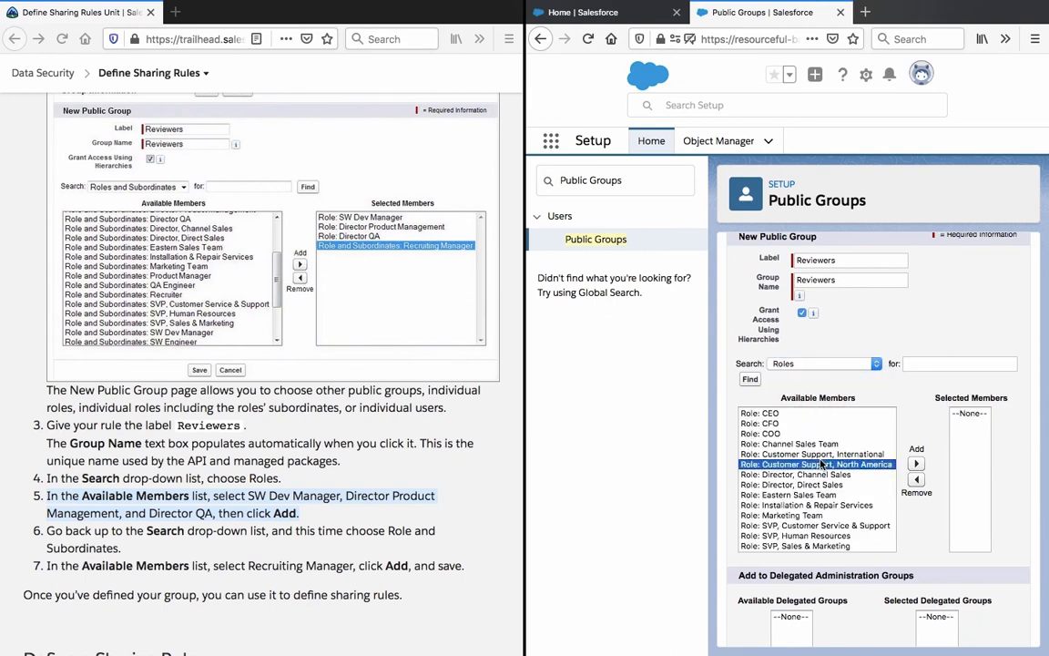
left_click(917, 466)
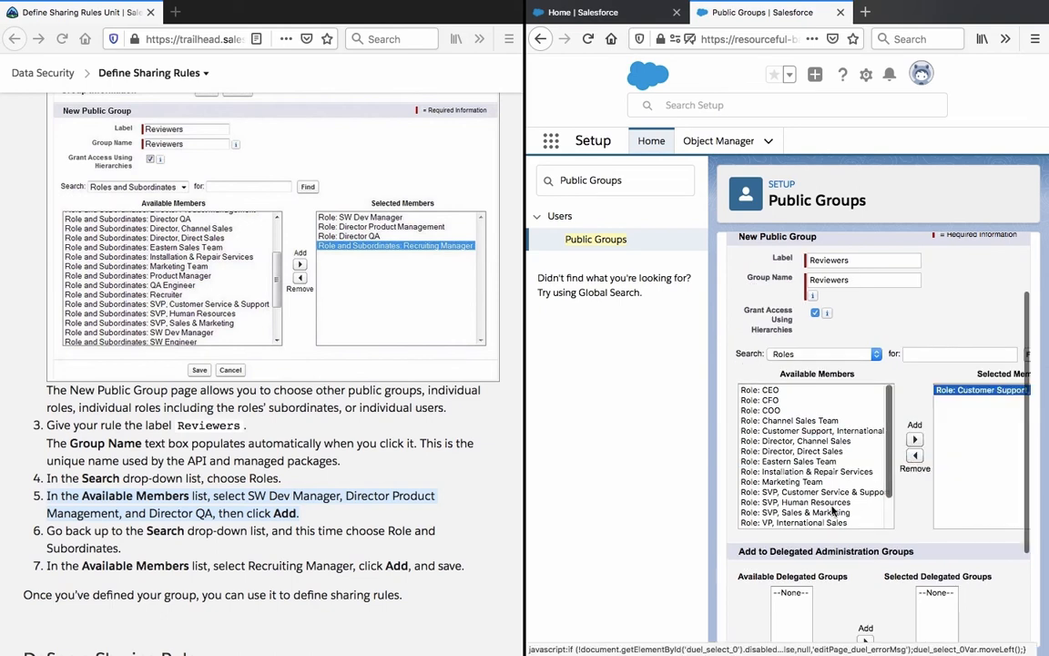
left_click(914, 440)
Step: Add the roles VP, North American Sales, Director, Direct Sales and SVP, Human Resources to the group's selected members
scroll(790, 492, "down", 1)
left_click(790, 511)
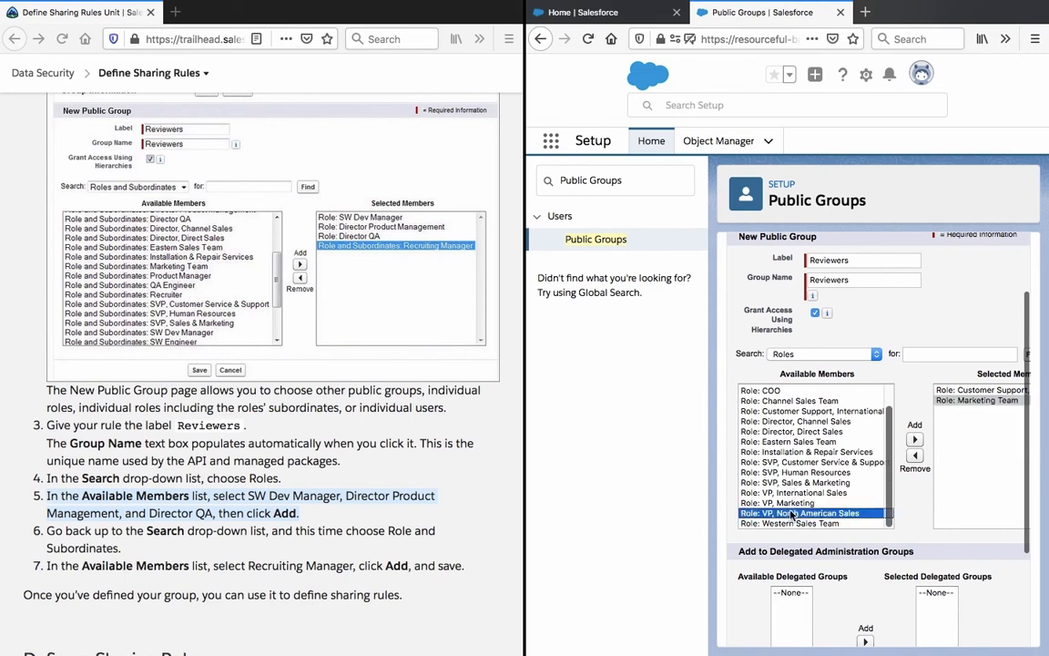
left_click(914, 440)
left_click(779, 442)
left_click(914, 440)
left_click(805, 480)
left_click(915, 440)
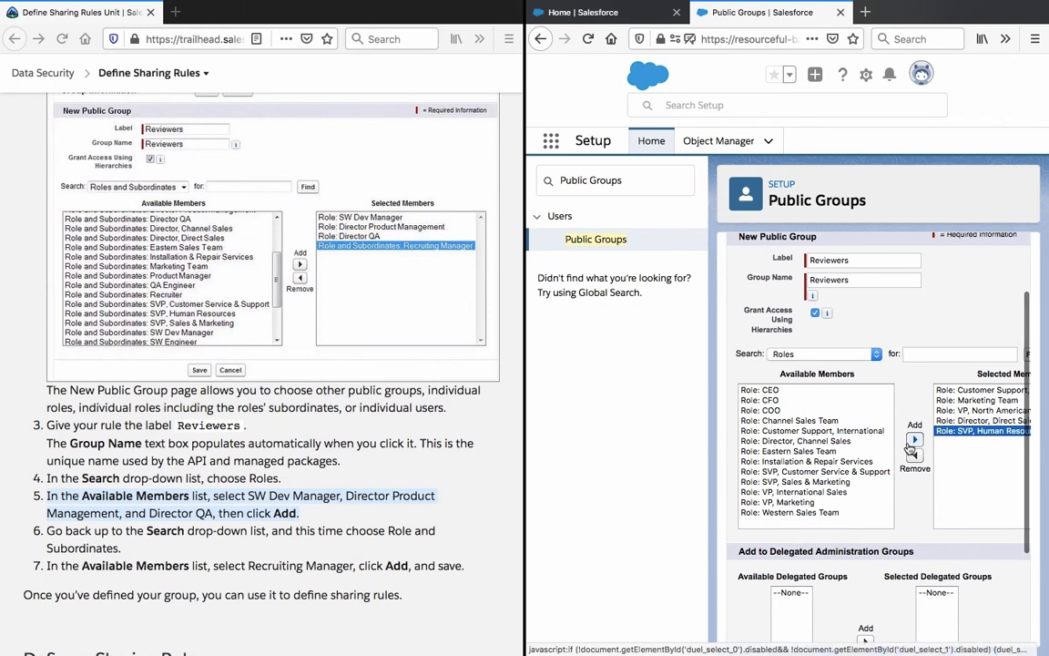
Step: Review instructions 4 to 7 and look for Recruiting Manager among the available Roles and Subordinates
left_click(495, 444)
scroll(496, 443, "down", 6)
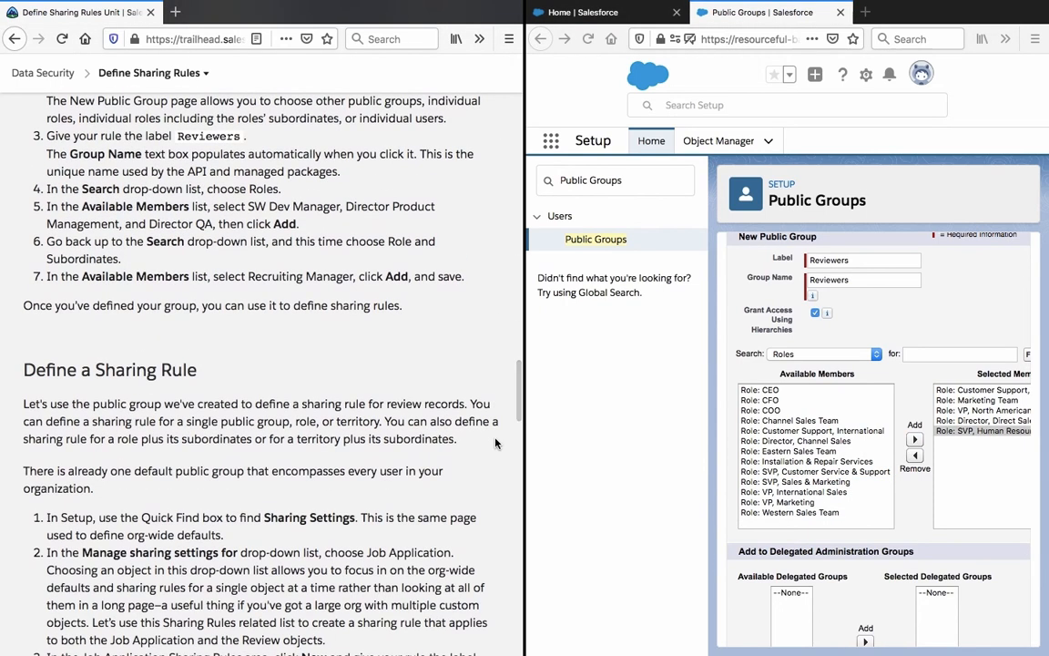
scroll(496, 444, "up", 1)
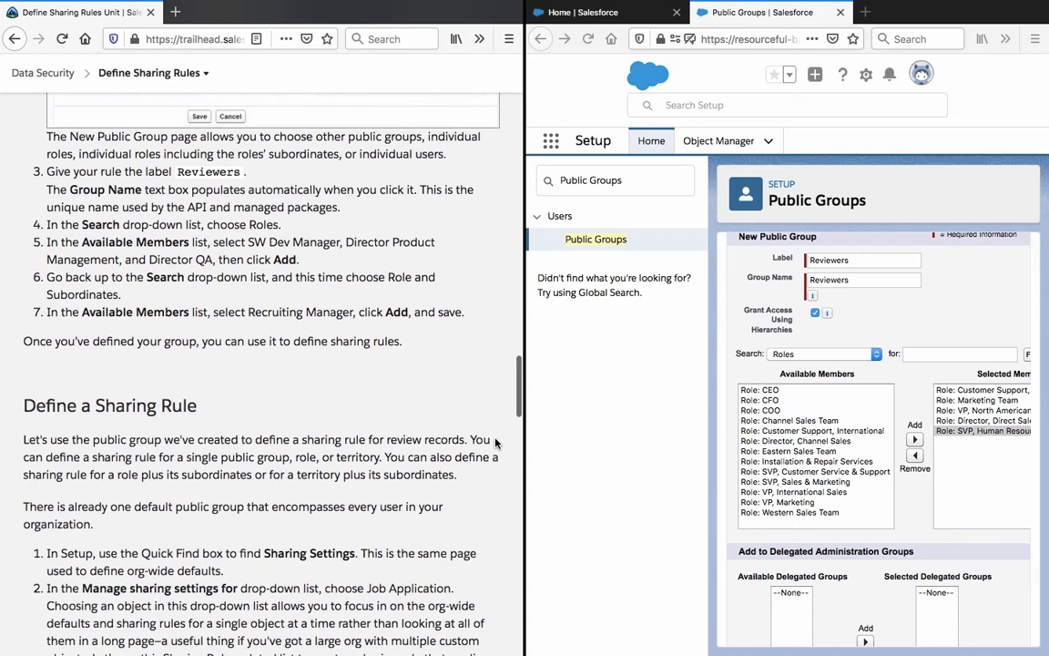
scroll(496, 444, "up", 1)
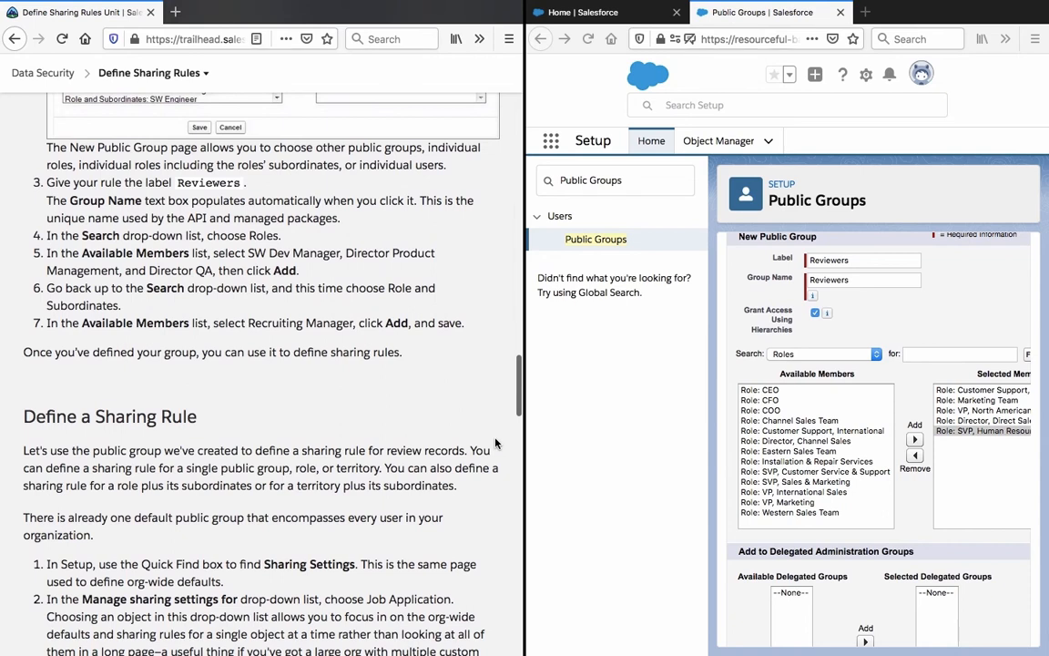
left_click(820, 354)
left_click(819, 368)
left_click(820, 441)
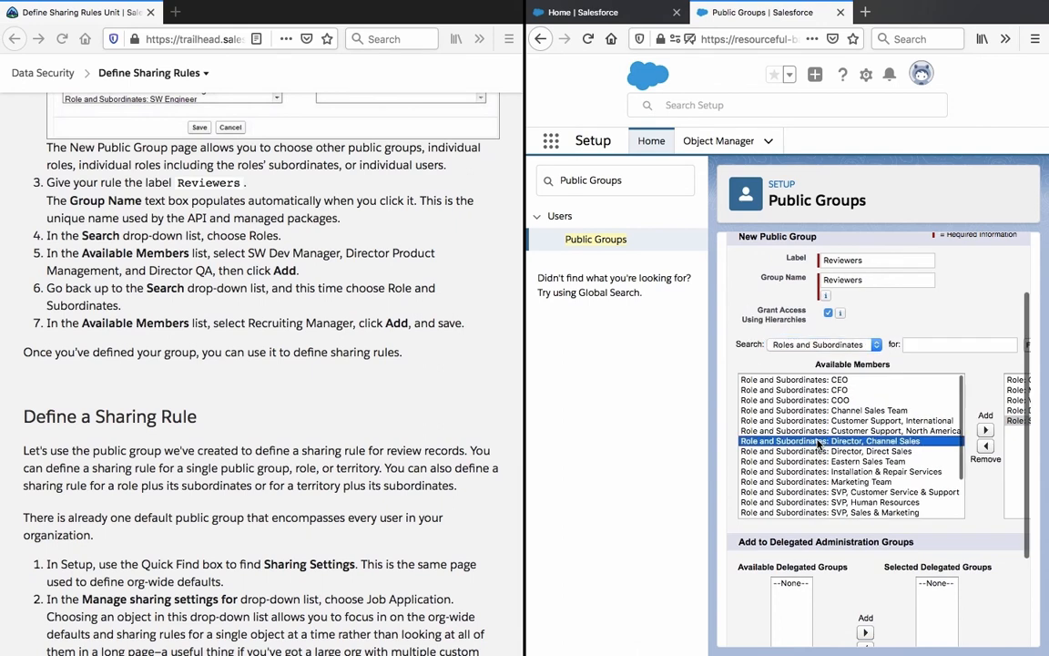
scroll(819, 443, "down", 2)
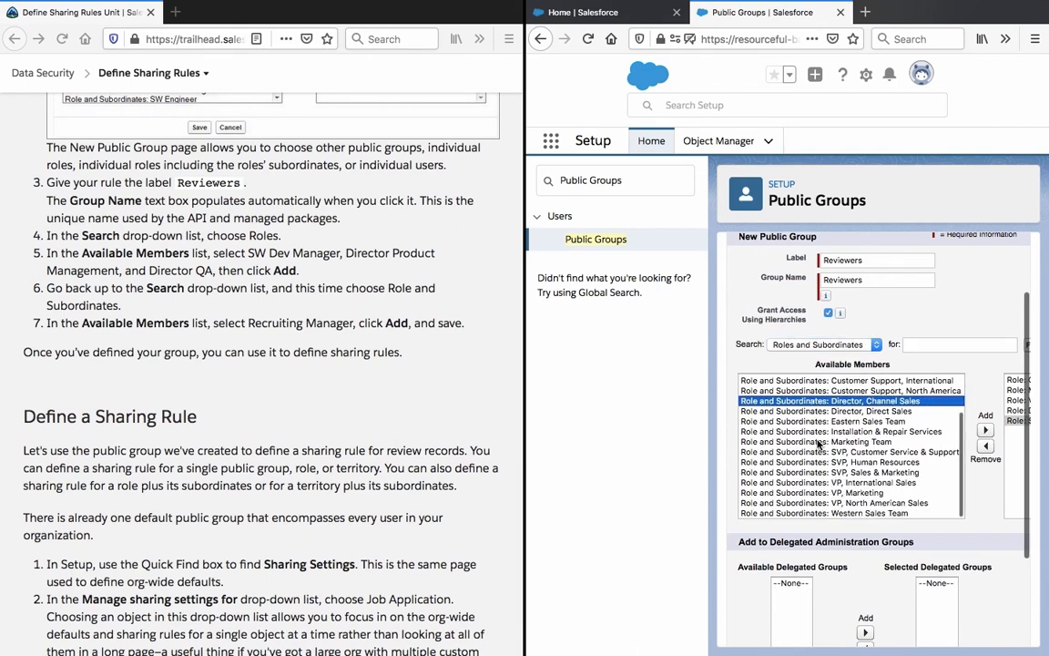
scroll(819, 444, "up", 2)
scroll(819, 443, "down", 2)
scroll(819, 443, "up", 2)
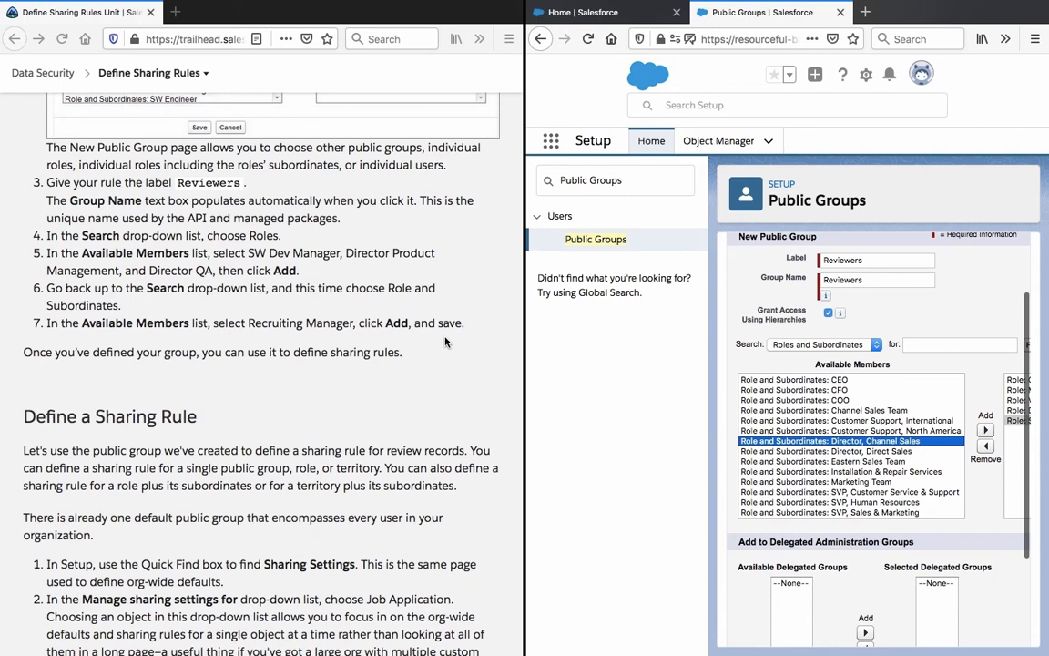
Step: Read through the Define a Sharing Rule instructions and compare the example group's selected members with those in the form
left_click(344, 333)
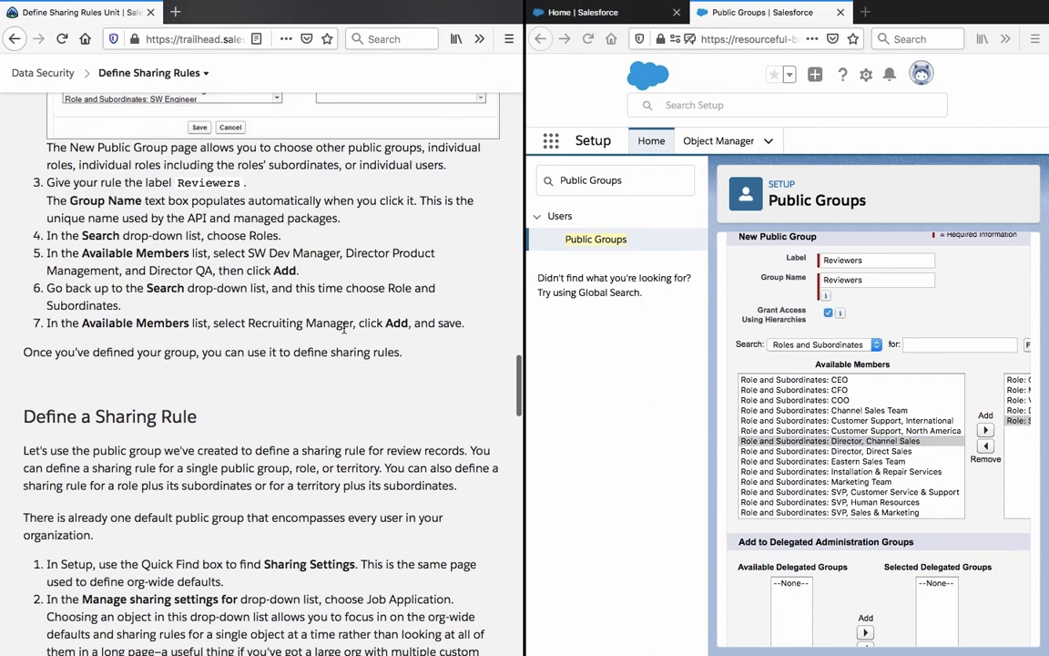
scroll(344, 332, "down", 1)
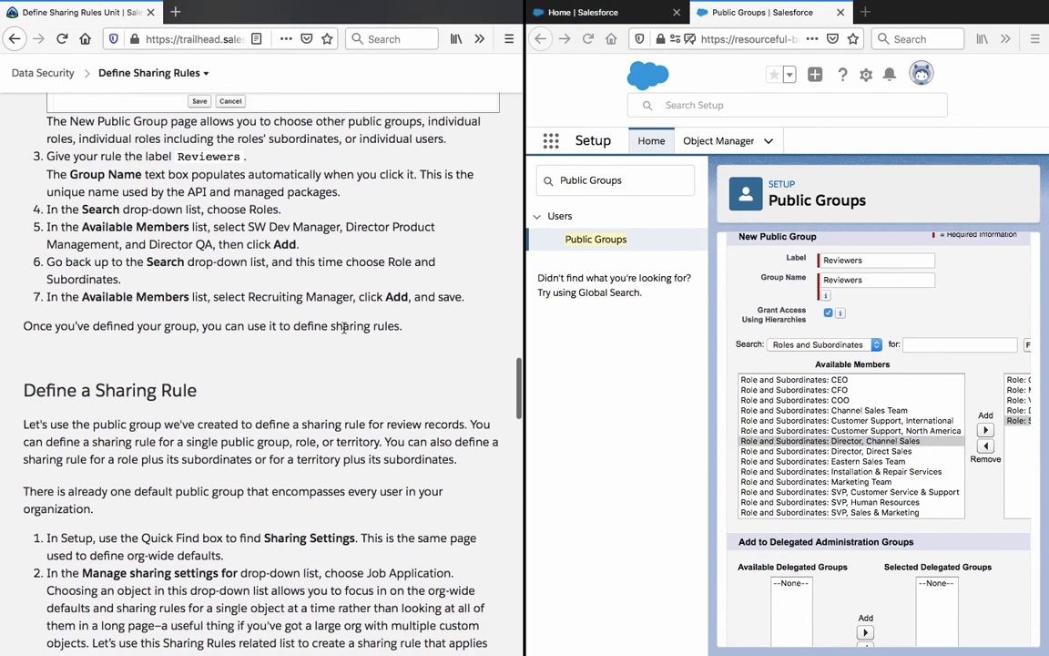
scroll(682, 326, "down", 3)
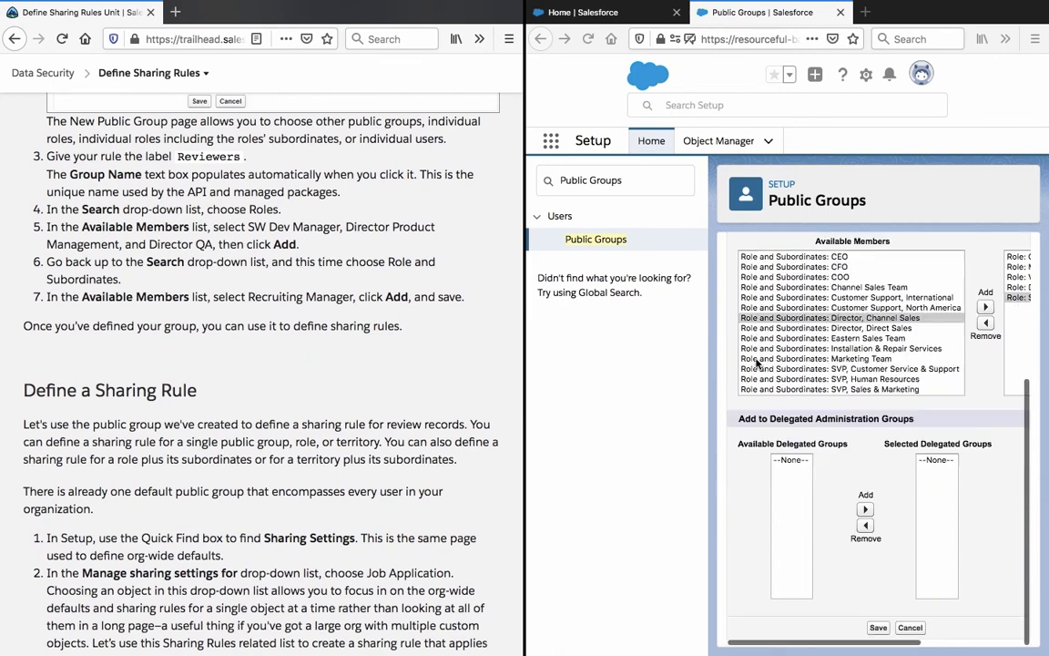
scroll(350, 443, "down", 5)
scroll(351, 443, "down", 6)
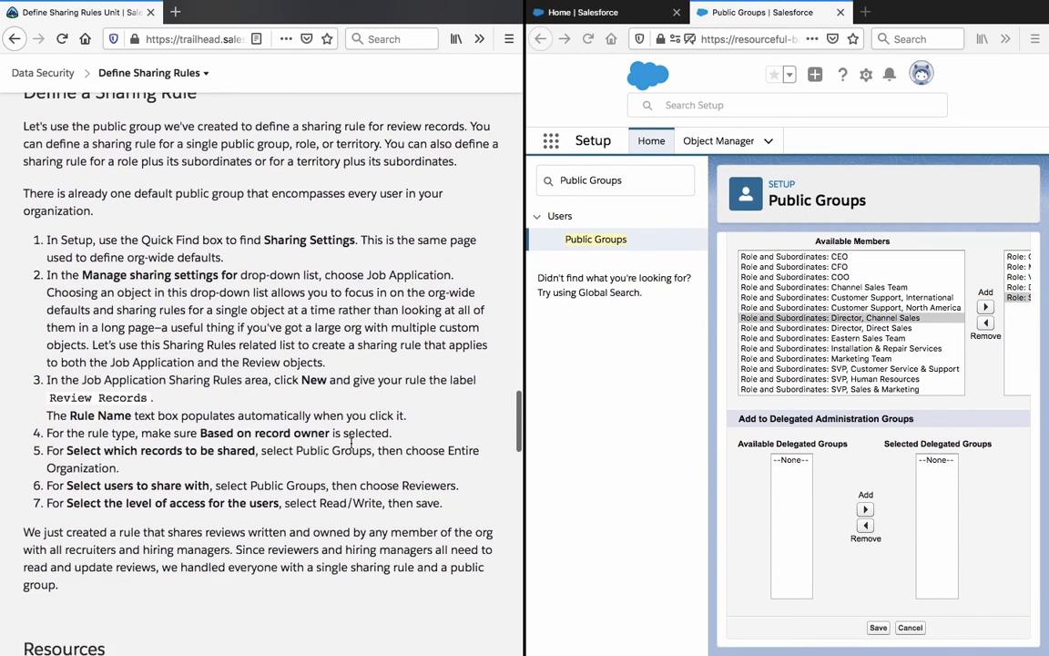
scroll(350, 444, "up", 6)
scroll(351, 444, "up", 10)
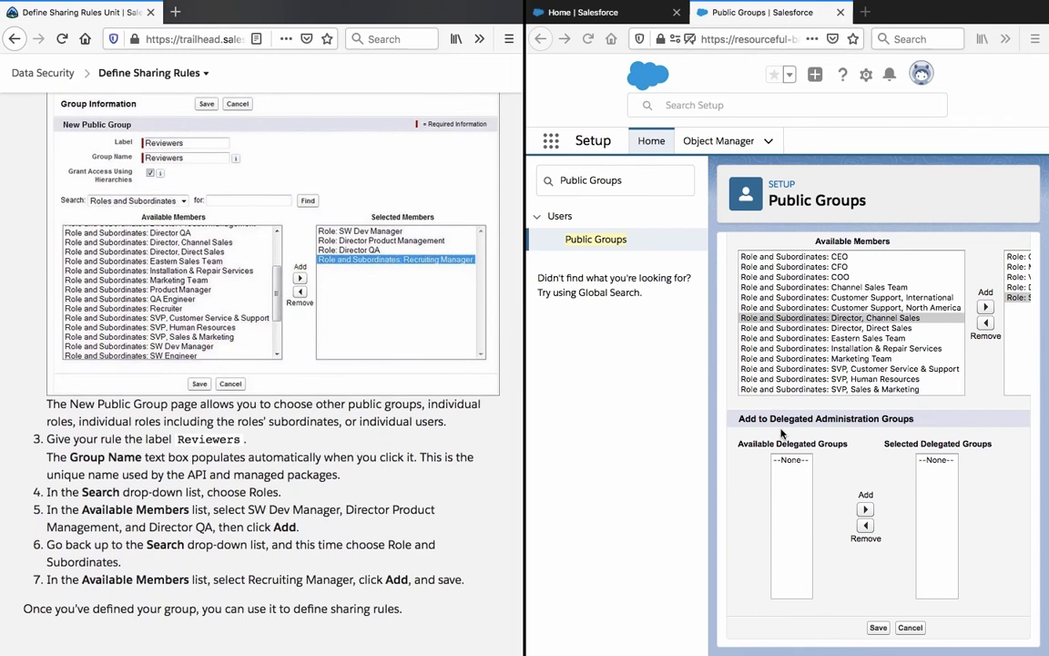
scroll(926, 418, "right", 2)
scroll(926, 418, "right", 3)
scroll(925, 418, "left", 5)
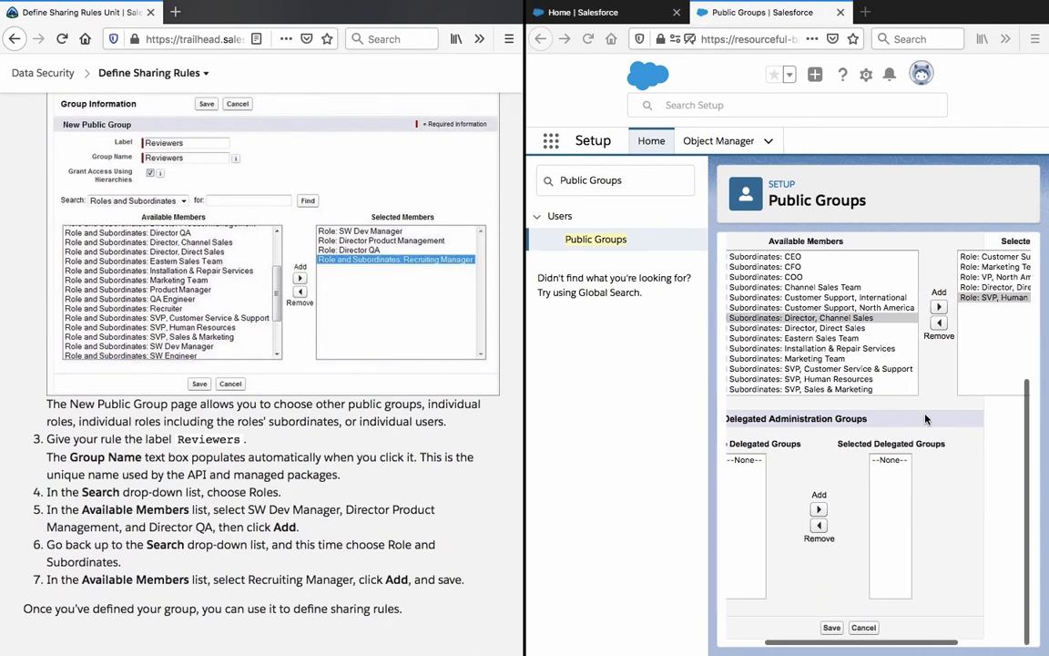
Step: Check the new group form once more and save the Reviewers public group
scroll(925, 418, "up", 6)
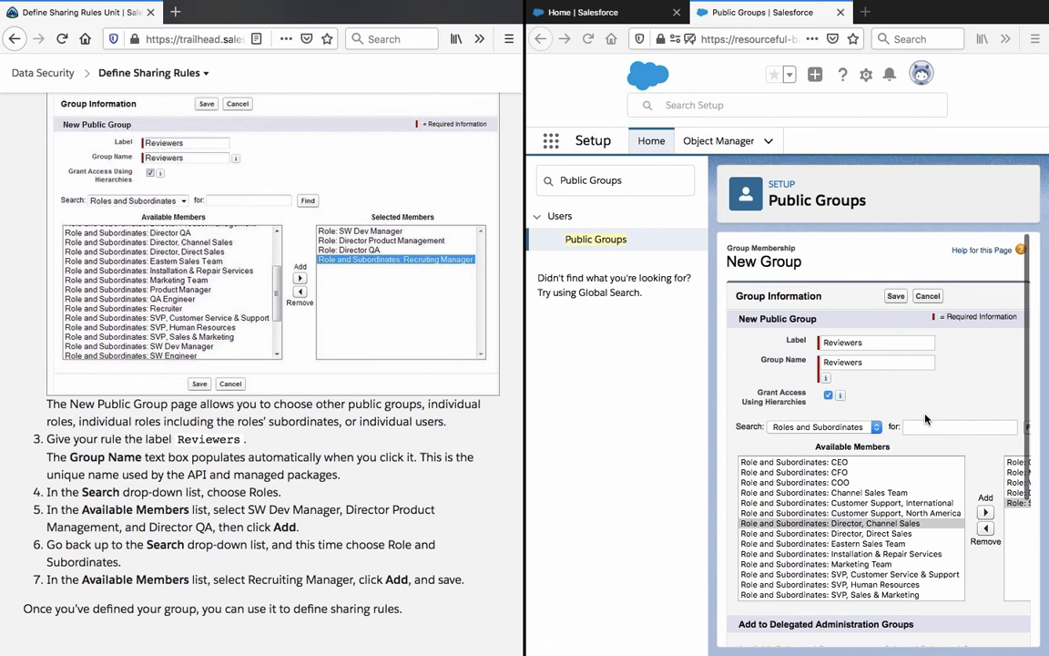
scroll(925, 418, "down", 3)
scroll(926, 418, "up", 3)
scroll(274, 446, "down", 5)
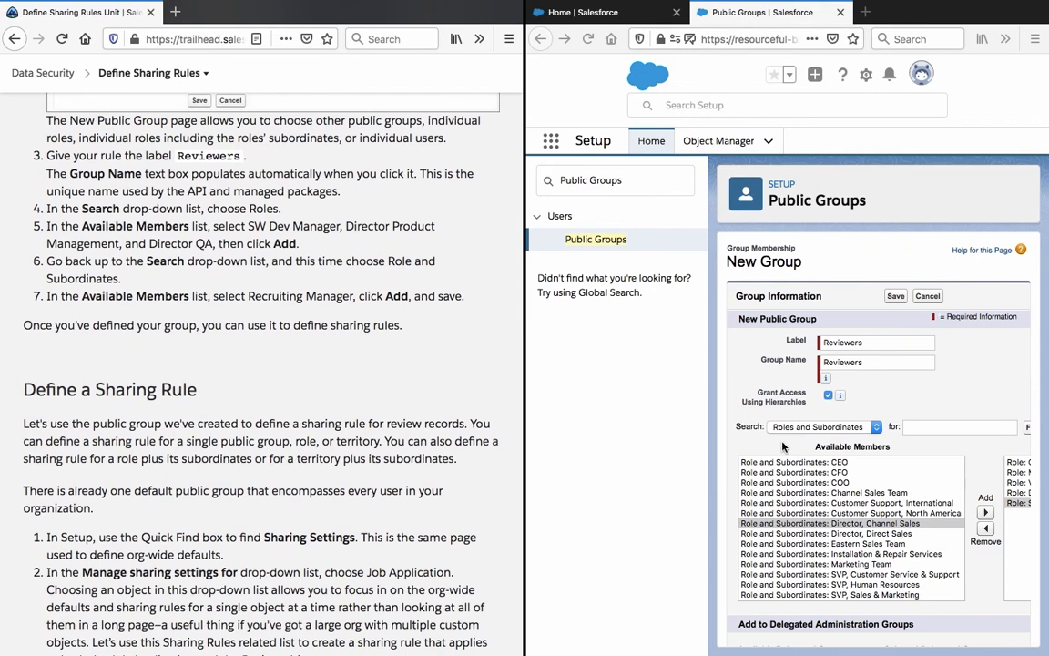
scroll(781, 446, "down", 5)
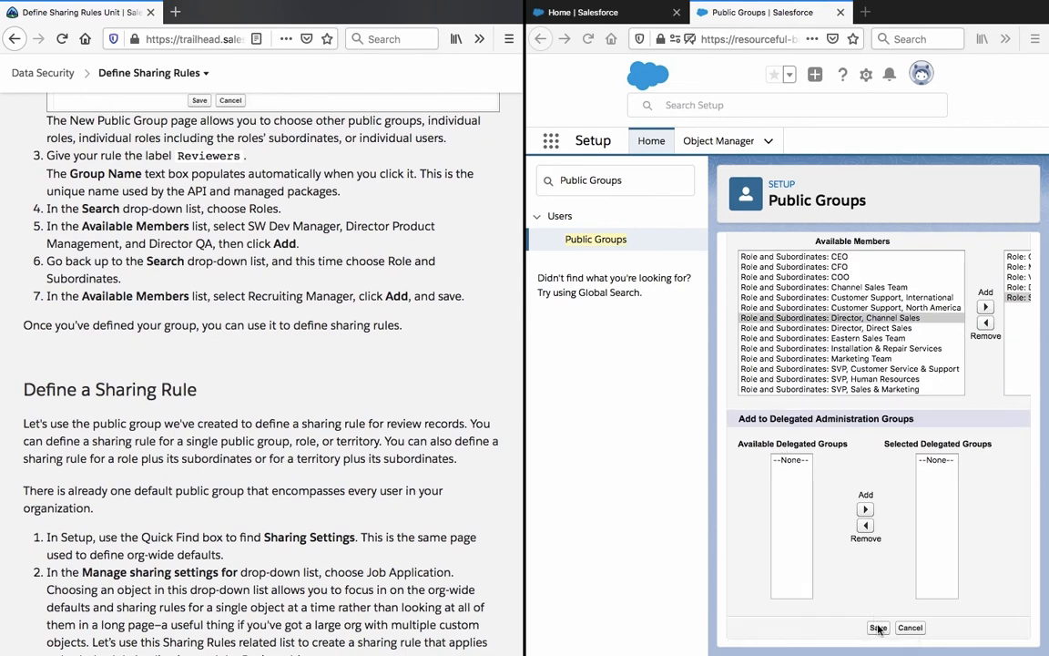
left_click(878, 628)
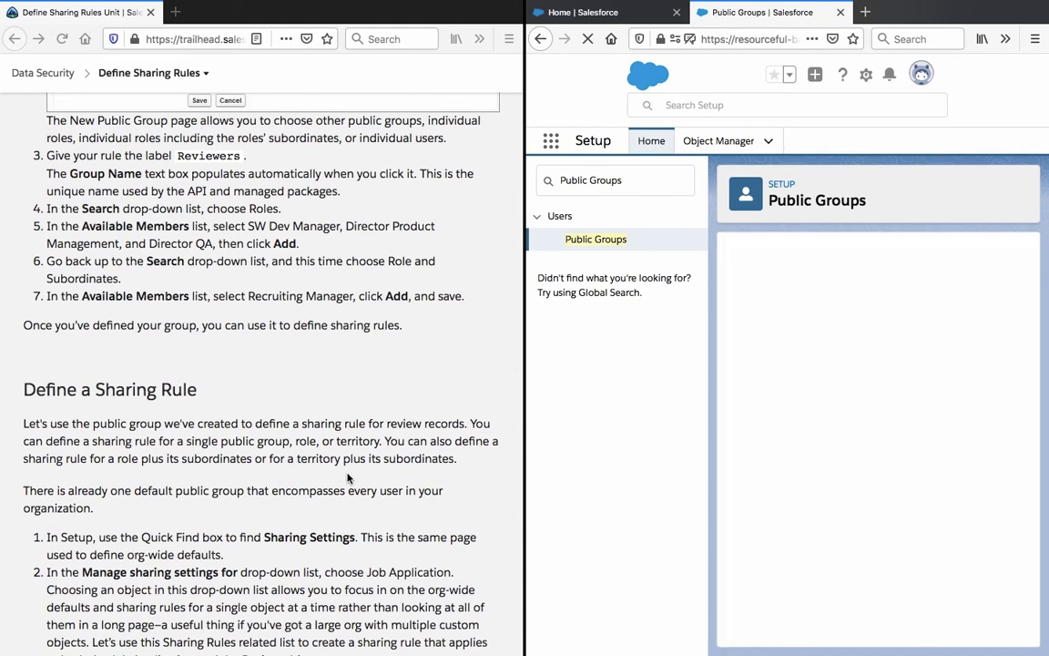
Step: Find Sharing Settings in Setup using the name copied from instruction 1 and open that page
scroll(347, 478, "down", 5)
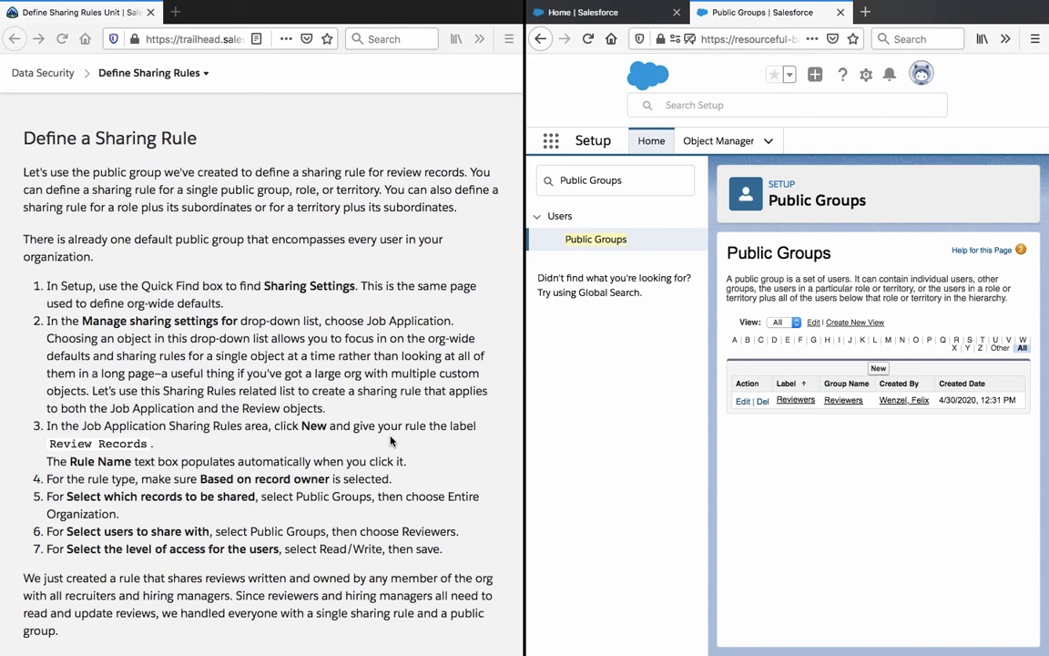
left_click(267, 282)
left_click_drag(264, 285, 354, 285)
key("super+c")
left_click(594, 176)
key("super+v")
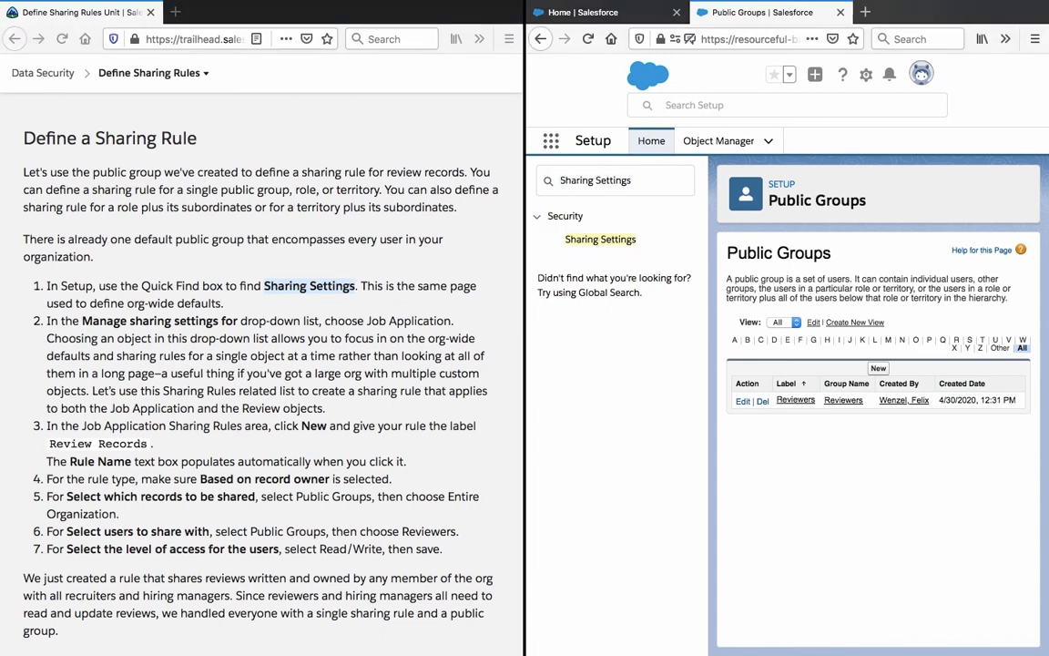
left_click(608, 240)
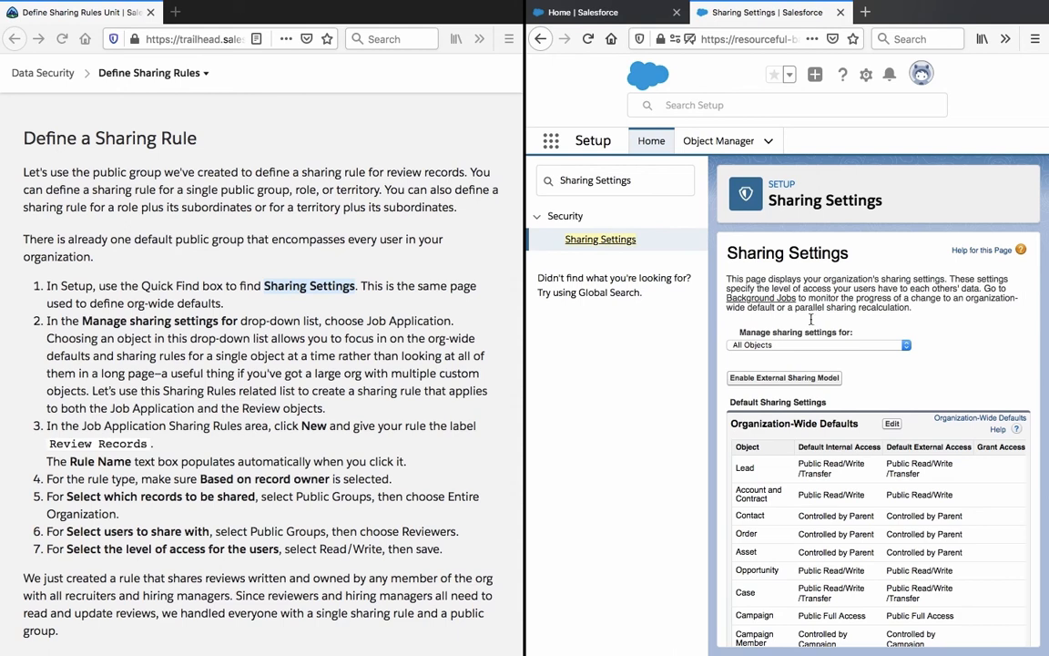
Step: Look through the objects available under Manage sharing settings for to find Job Application
scroll(783, 364, "down", 3)
scroll(815, 413, "up", 3)
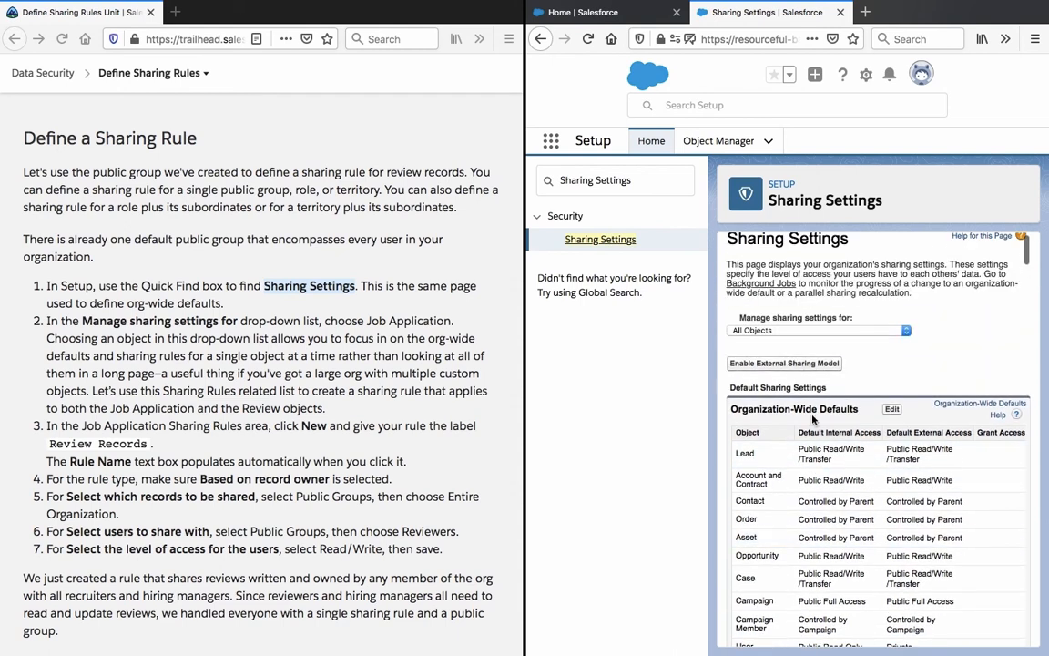
left_click(802, 331)
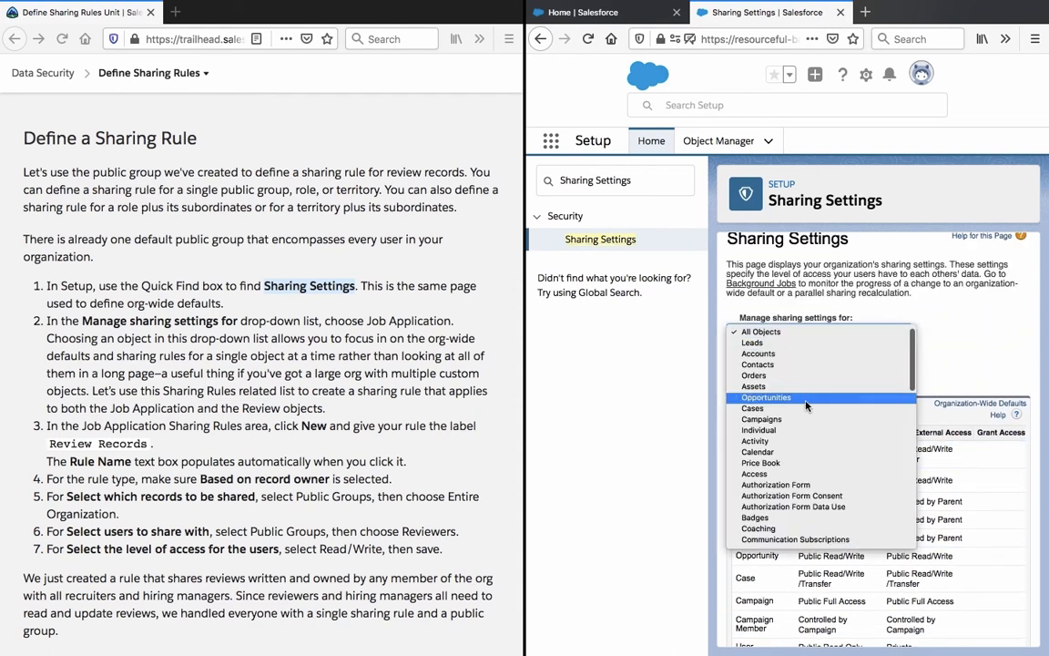
scroll(801, 364, "down", 2)
scroll(777, 470, "down", 10)
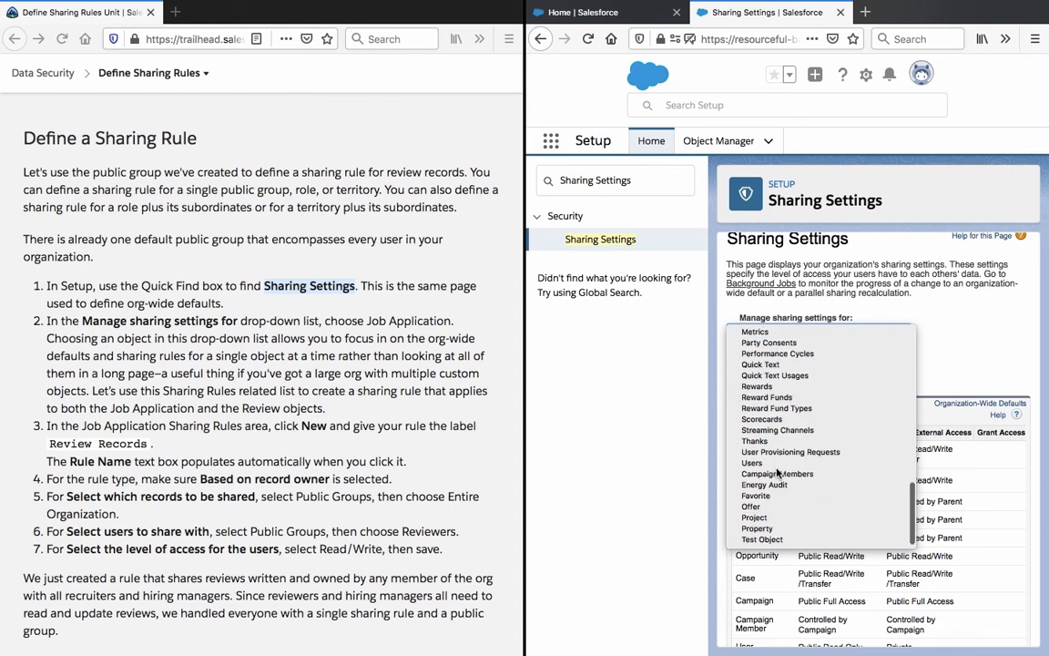
scroll(777, 470, "up", 10)
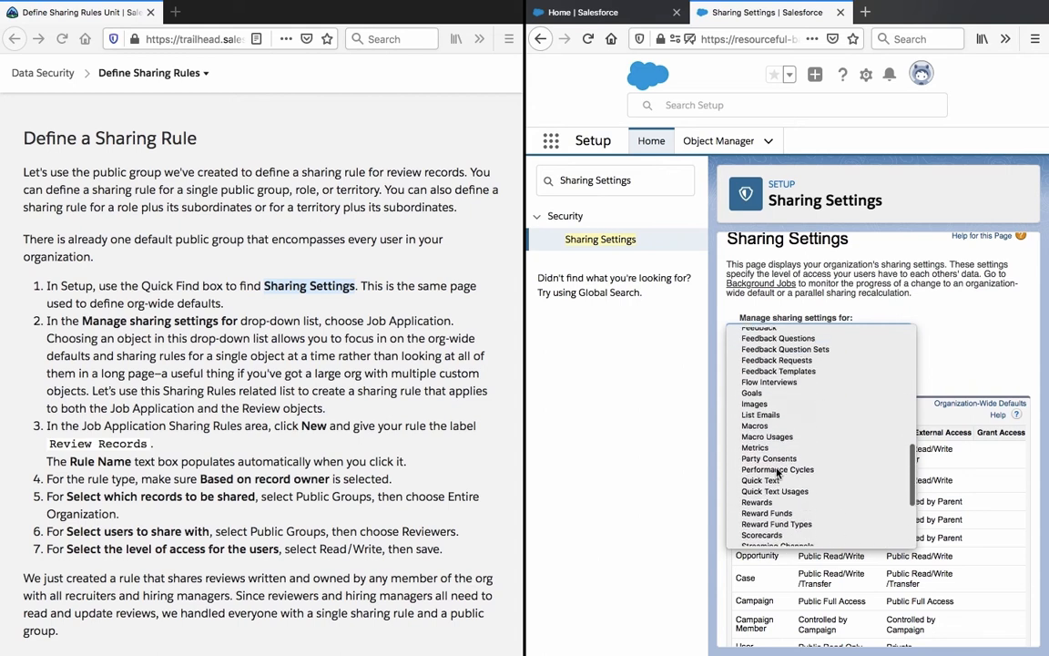
scroll(777, 470, "up", 3)
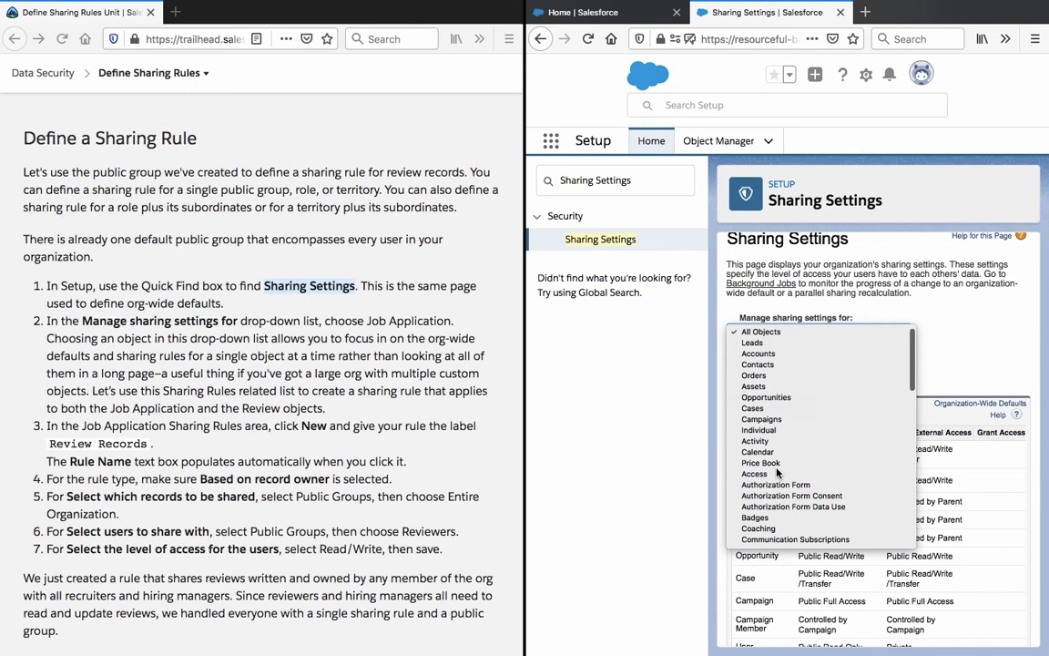
scroll(777, 470, "down", 12)
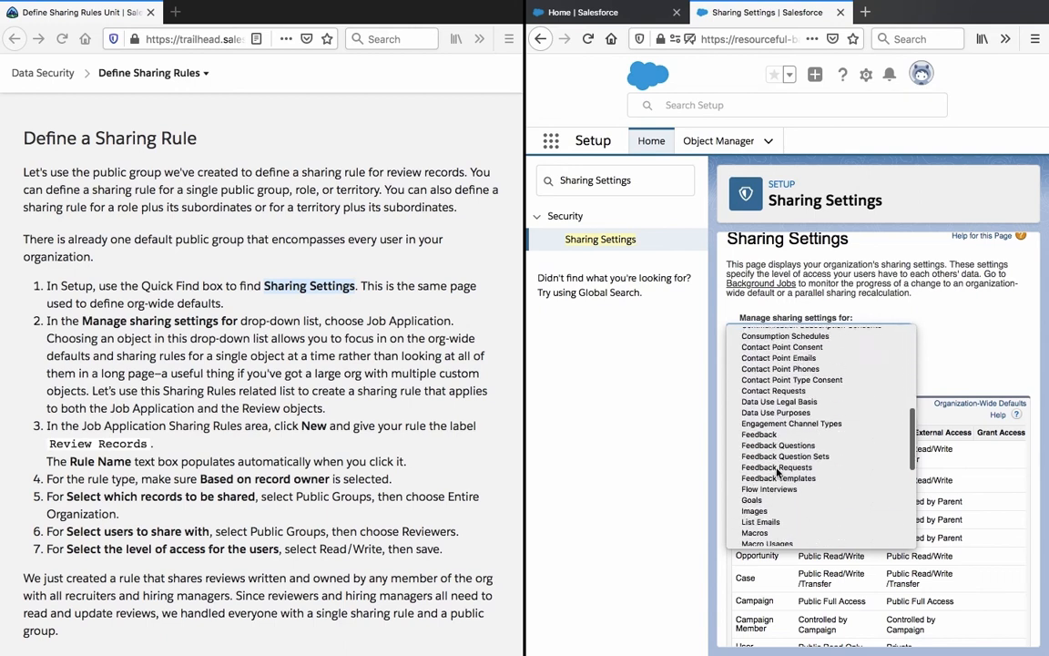
scroll(776, 472, "up", 3)
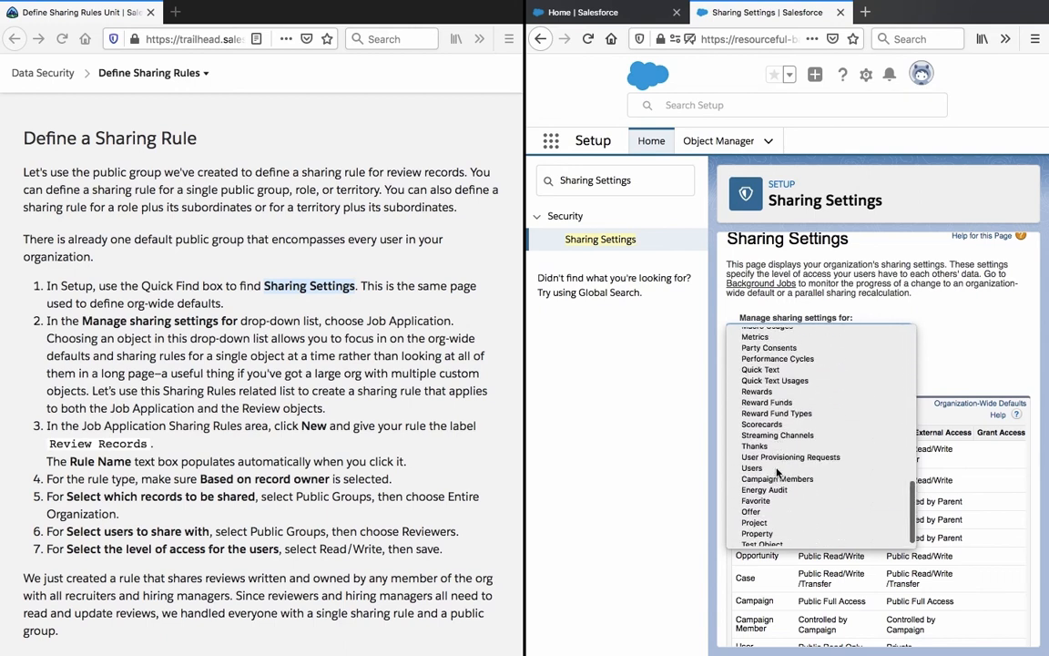
scroll(777, 471, "down", 5)
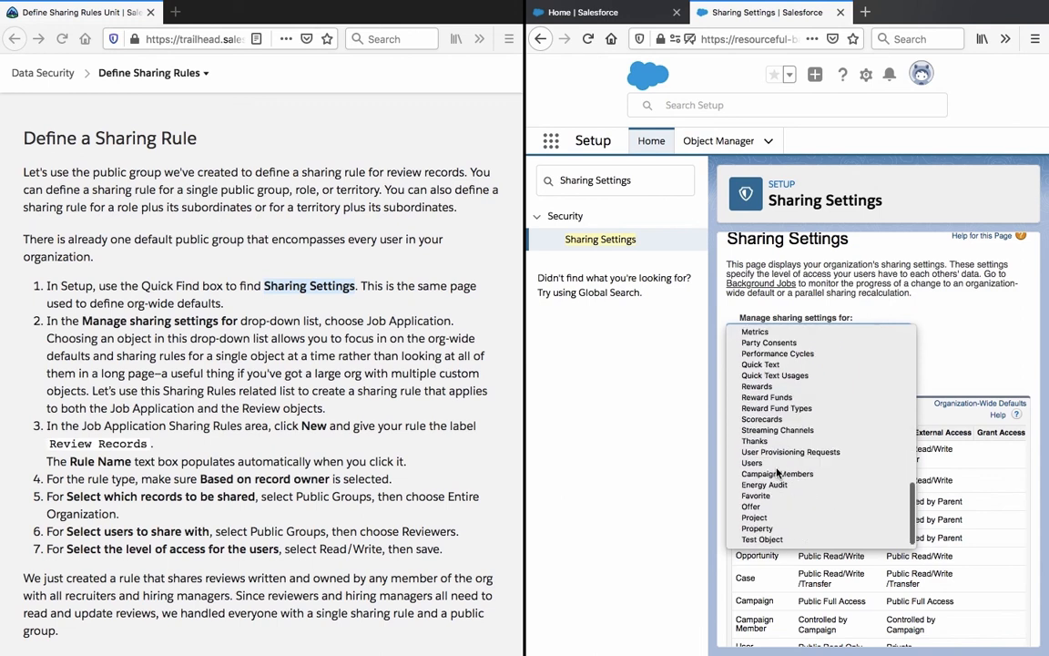
scroll(773, 514, "up", 3)
scroll(767, 483, "up", 2)
scroll(766, 472, "up", 4)
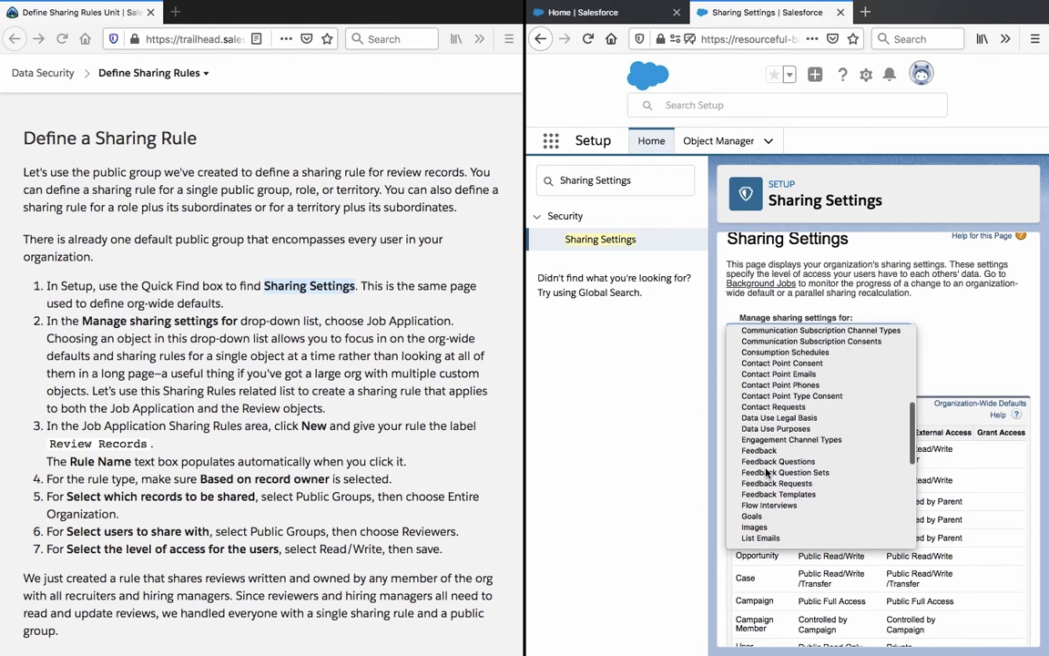
scroll(766, 471, "up", 4)
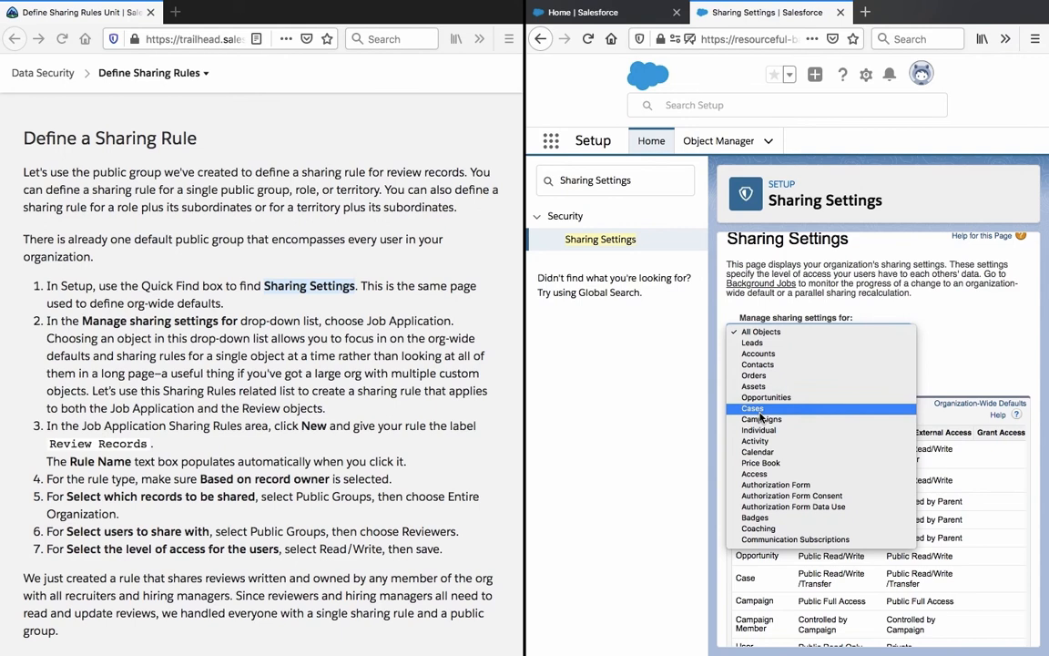
scroll(761, 416, "down", 4)
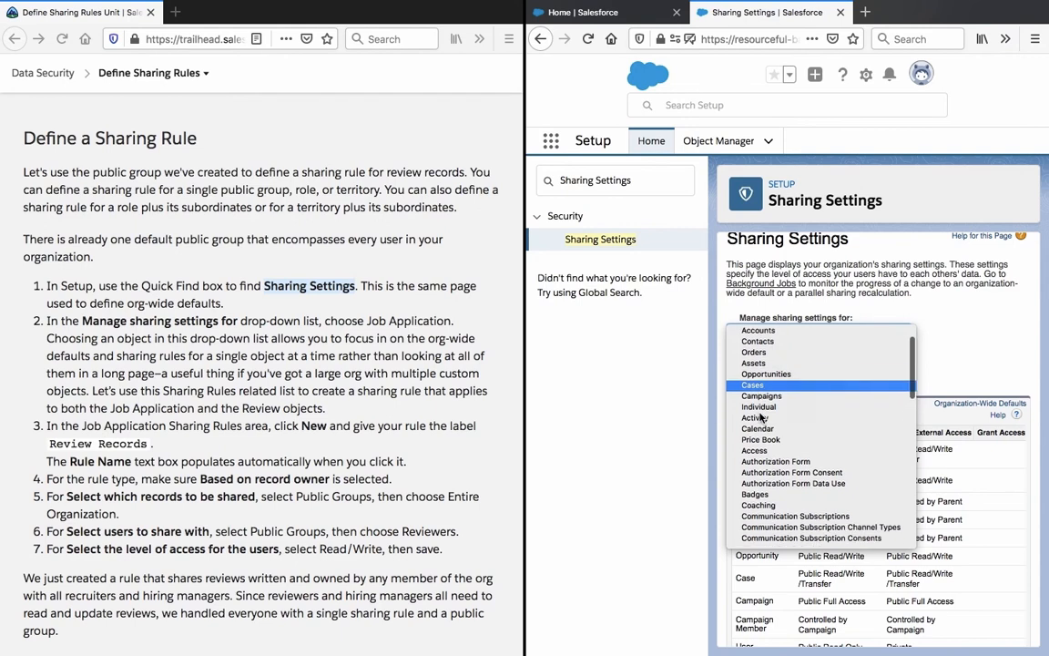
scroll(761, 417, "down", 5)
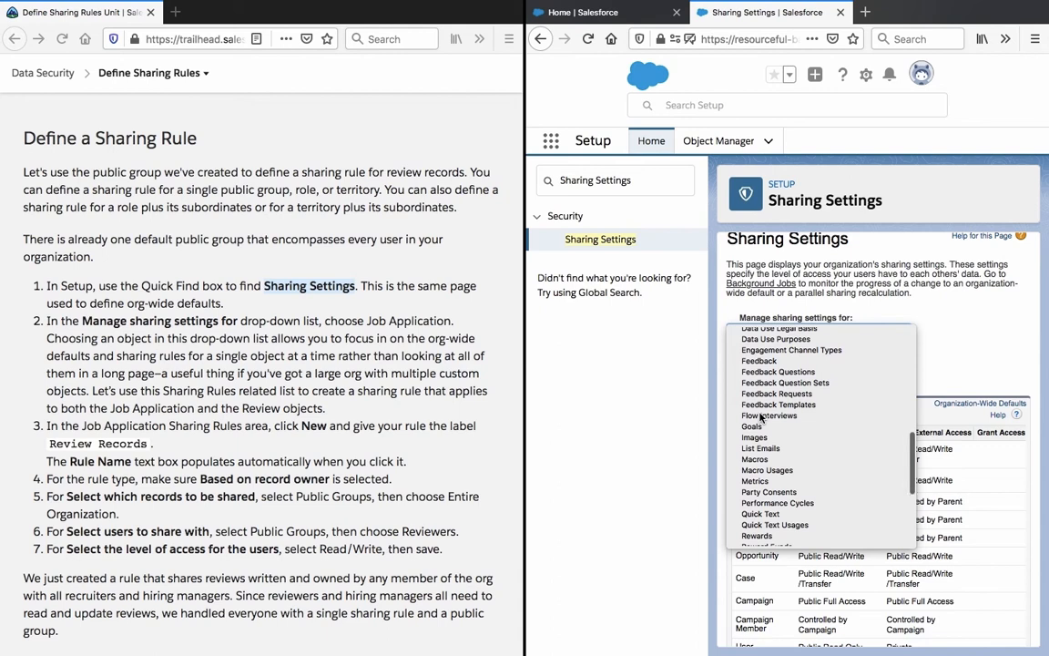
scroll(761, 416, "down", 2)
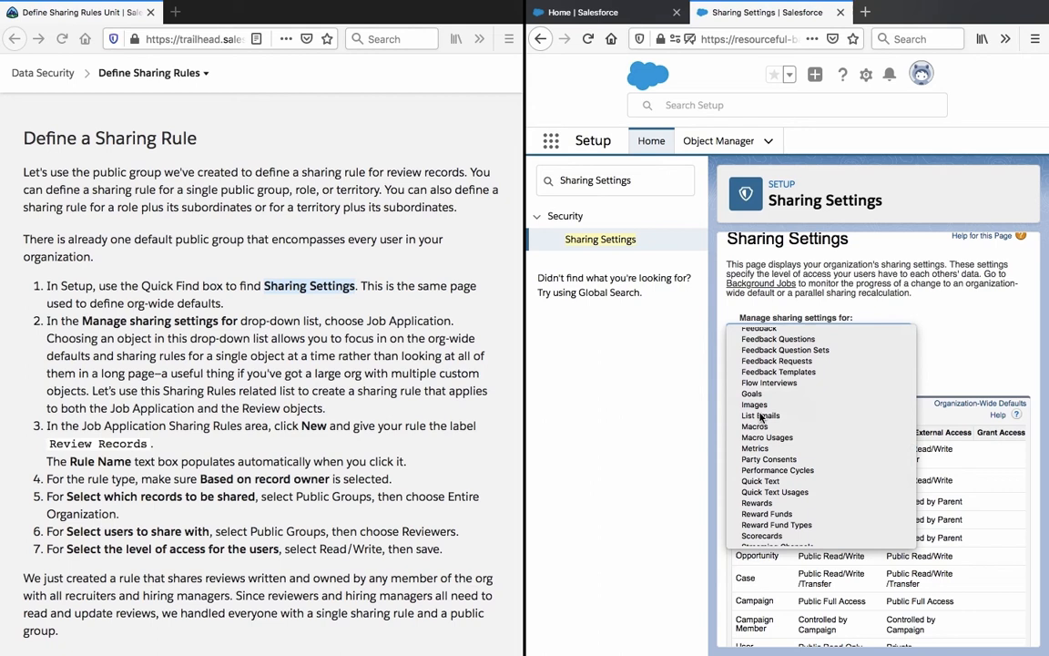
scroll(761, 416, "down", 3)
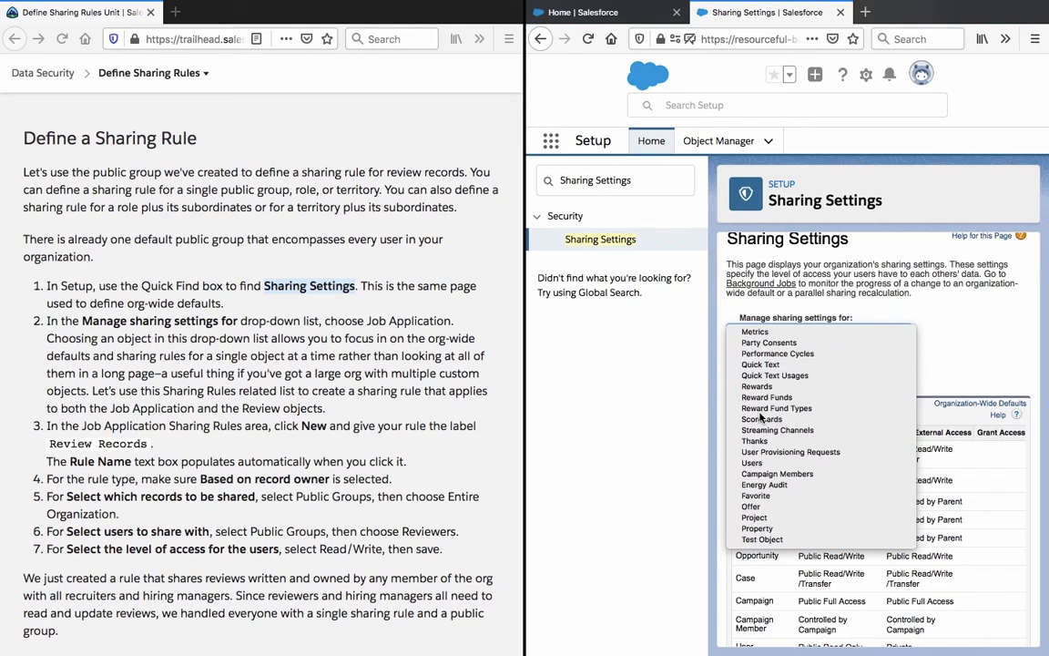
scroll(788, 518, "up", 1)
scroll(788, 518, "up", 5)
scroll(788, 518, "up", 4)
scroll(788, 518, "up", 5)
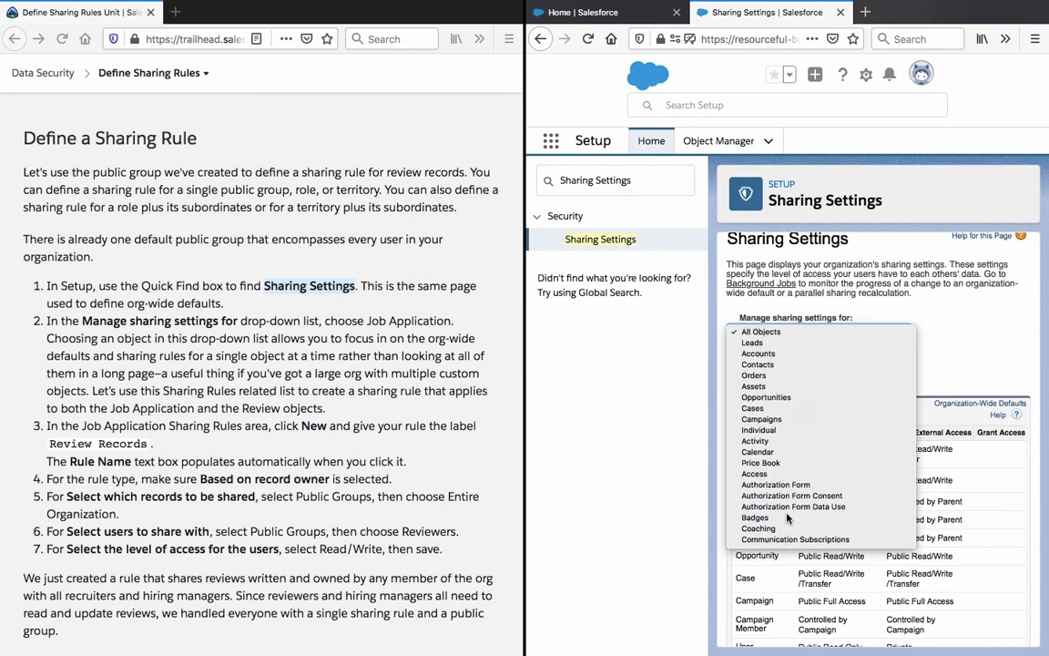
scroll(788, 519, "down", 5)
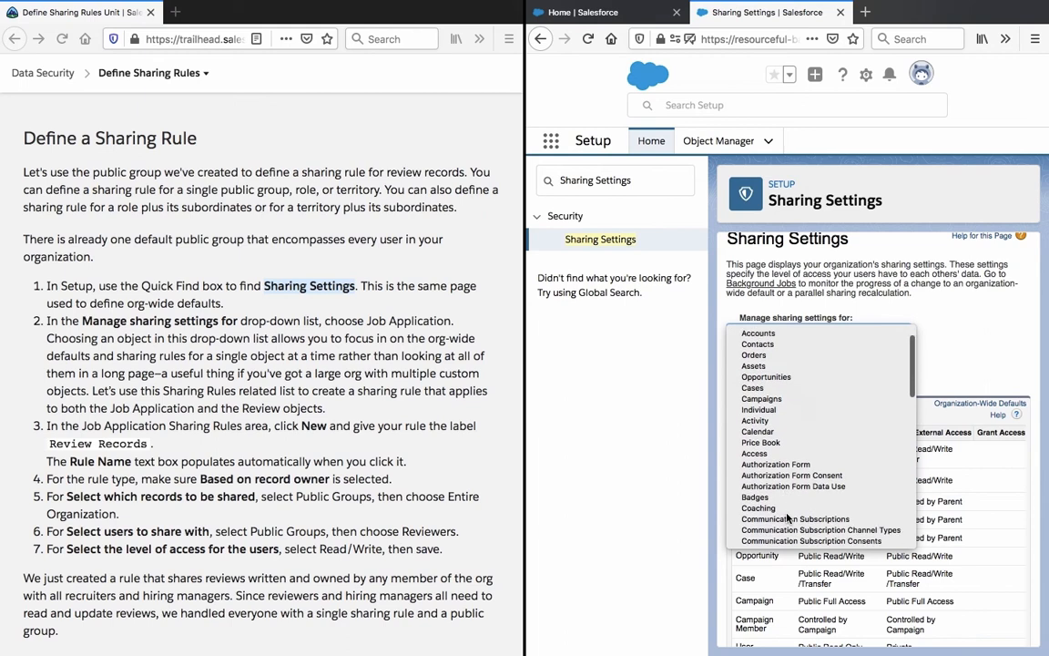
scroll(788, 519, "down", 5)
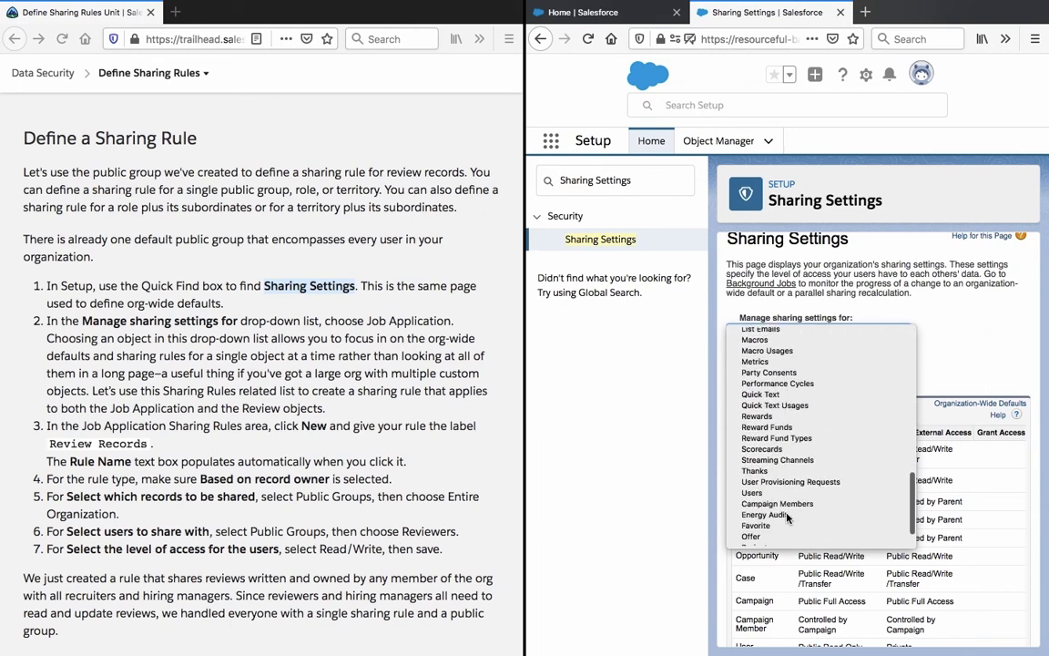
scroll(788, 518, "down", 2)
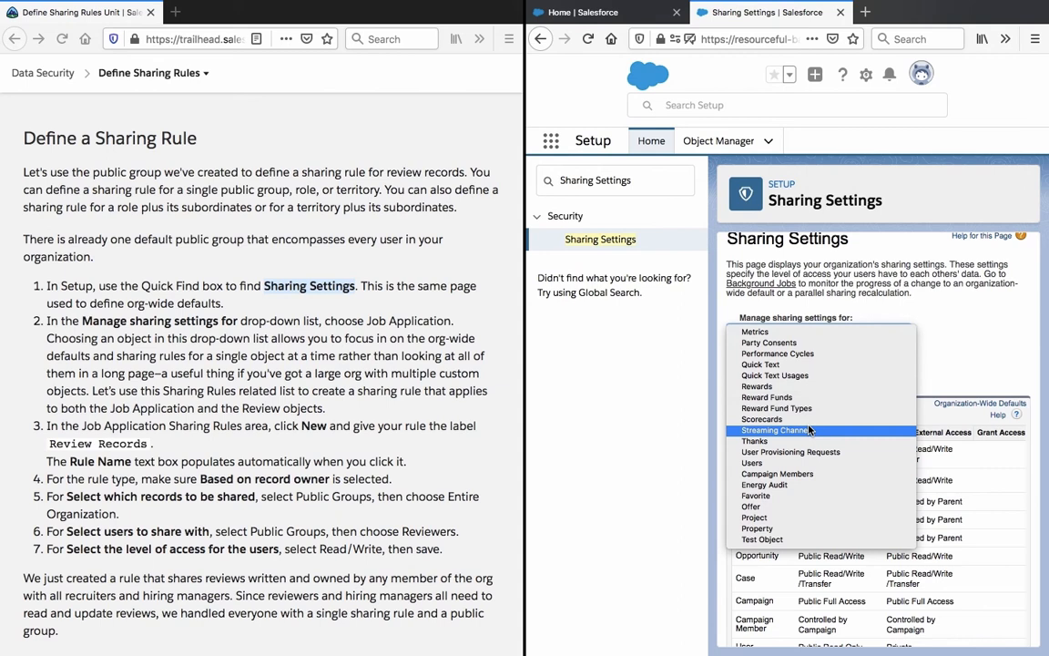
scroll(809, 429, "up", 2)
scroll(809, 429, "up", 10)
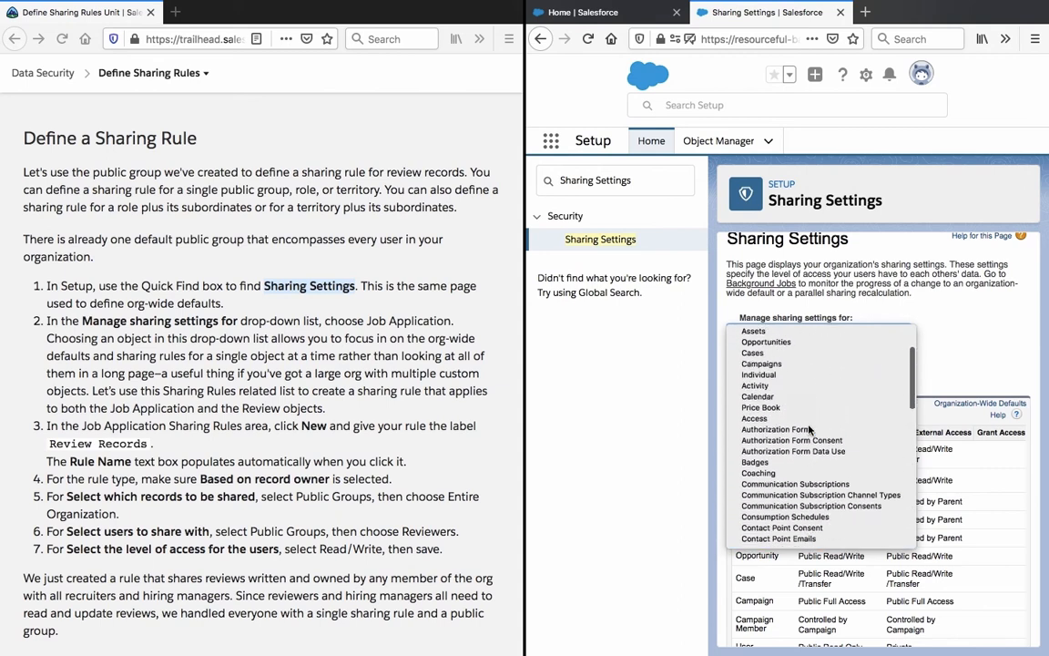
scroll(809, 429, "up", 2)
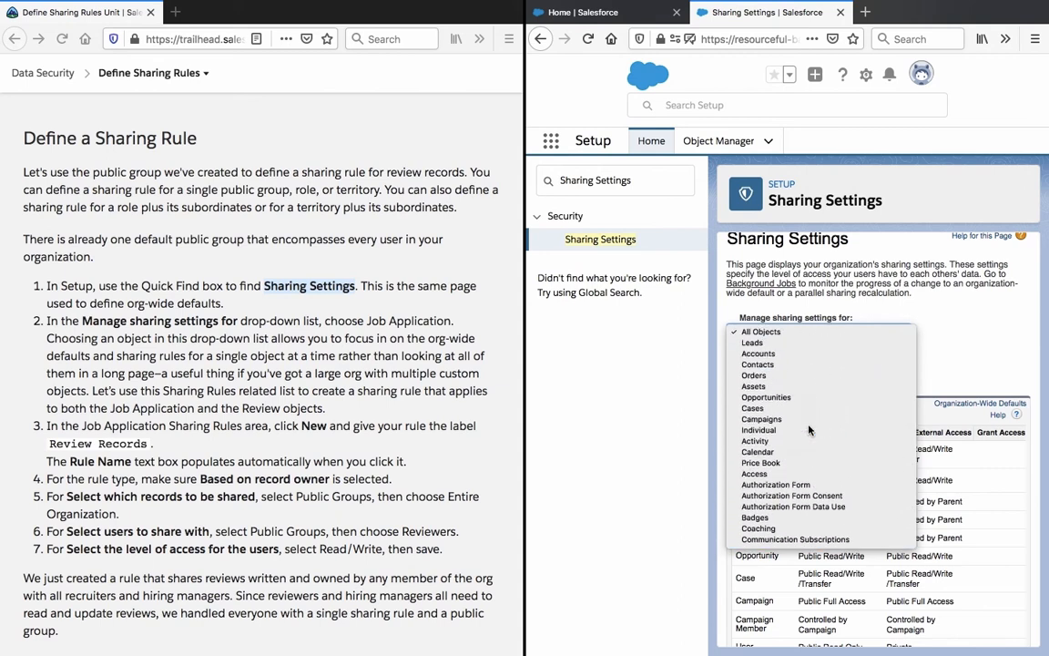
Step: Set Manage sharing settings for to Test Object instead of Job Application
left_click(814, 374)
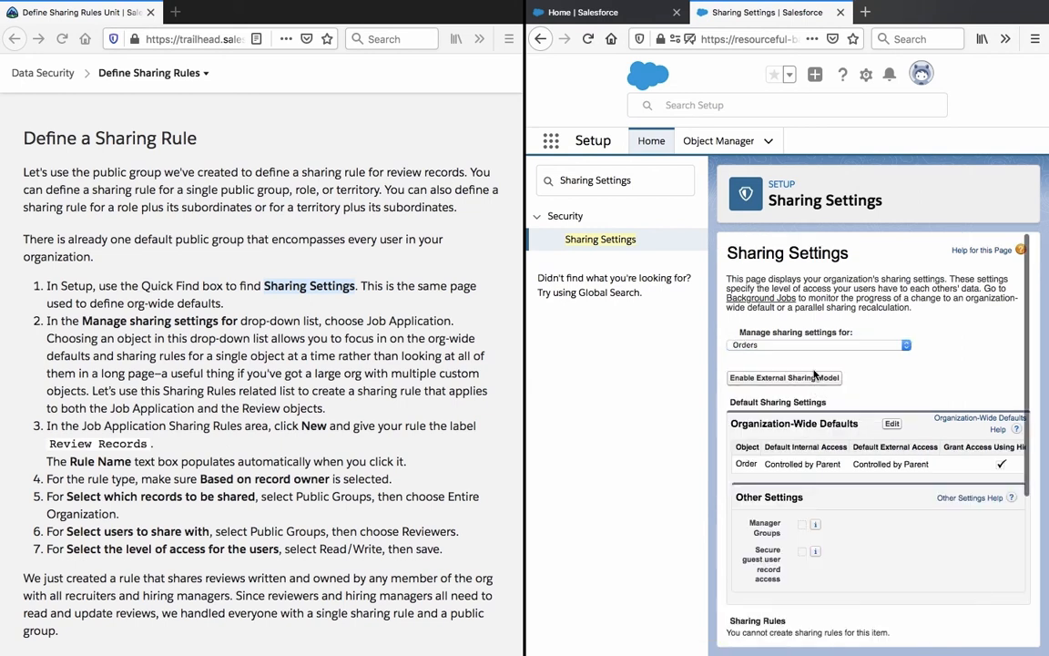
left_click(815, 345)
scroll(815, 390, "down", 15)
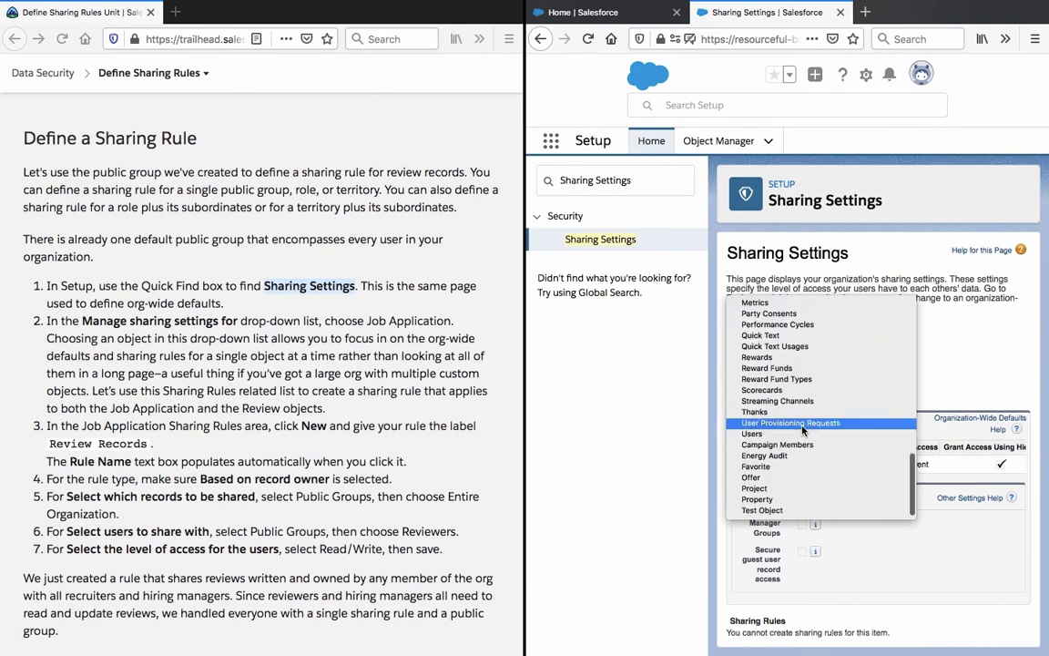
left_click(765, 510)
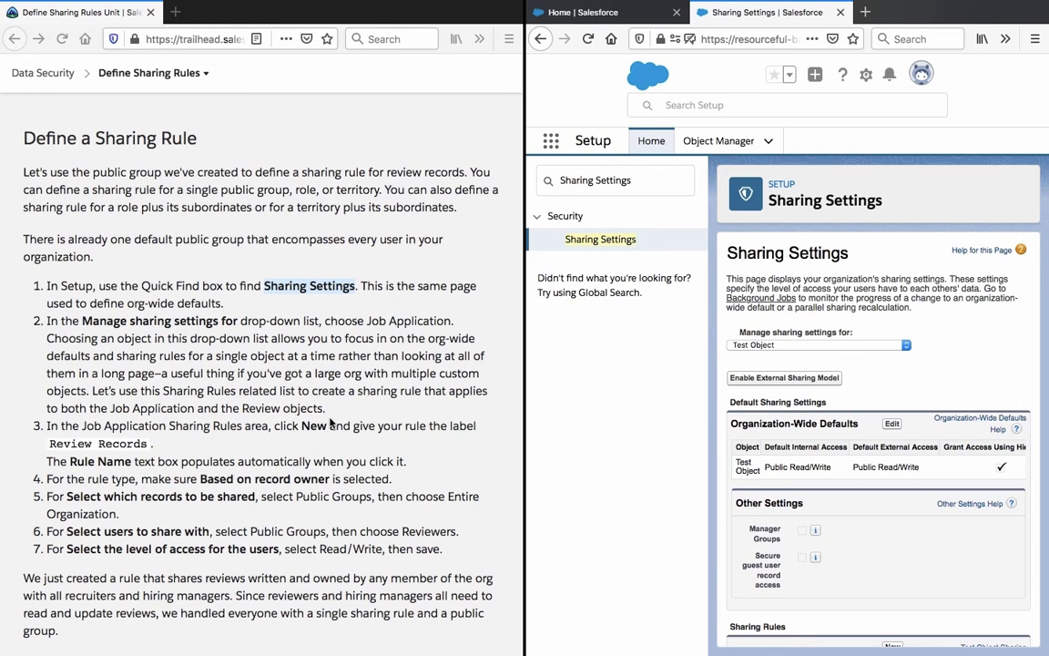
Step: Read instruction 3 about the new rule and its label, and recheck the object chosen under Manage sharing settings for
triple_click(326, 425)
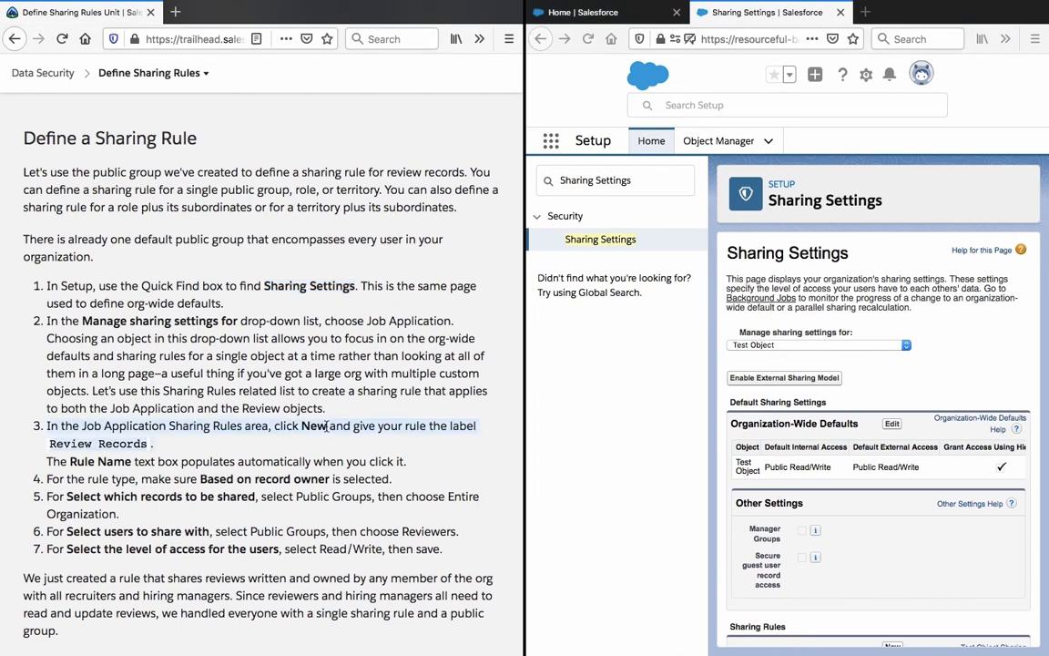
left_click(818, 342)
left_click(818, 343)
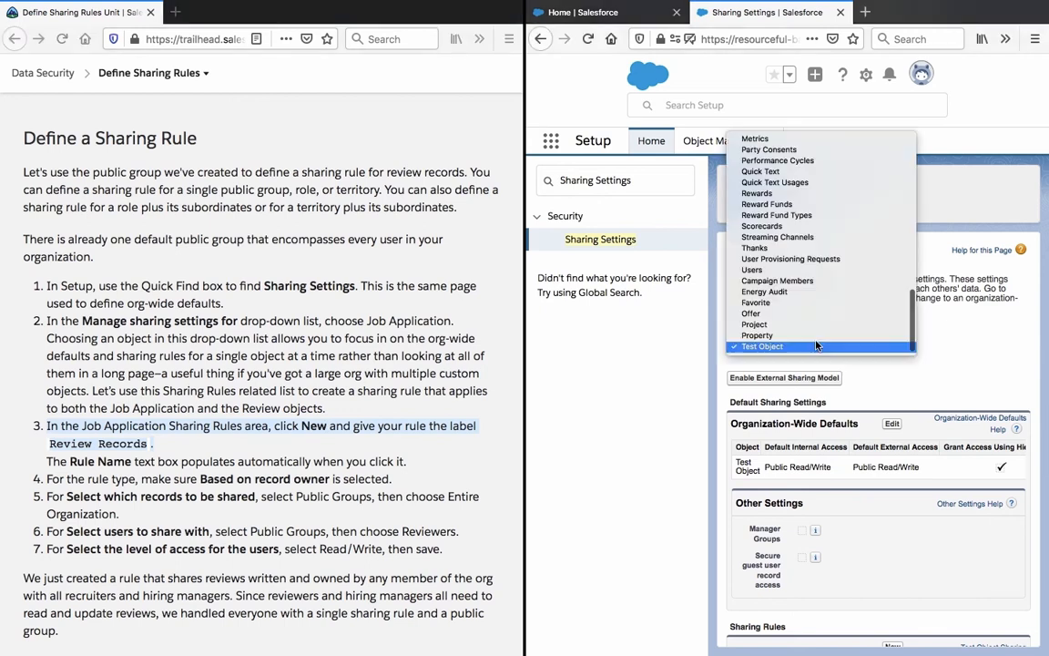
left_click(817, 345)
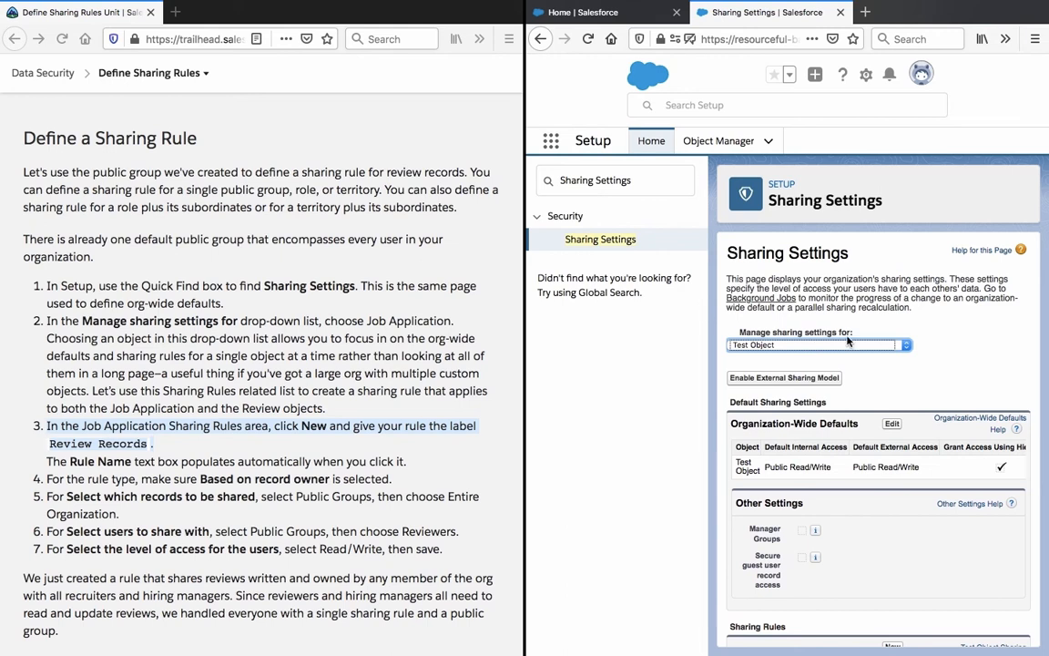
left_click(485, 436)
triple_click(420, 430)
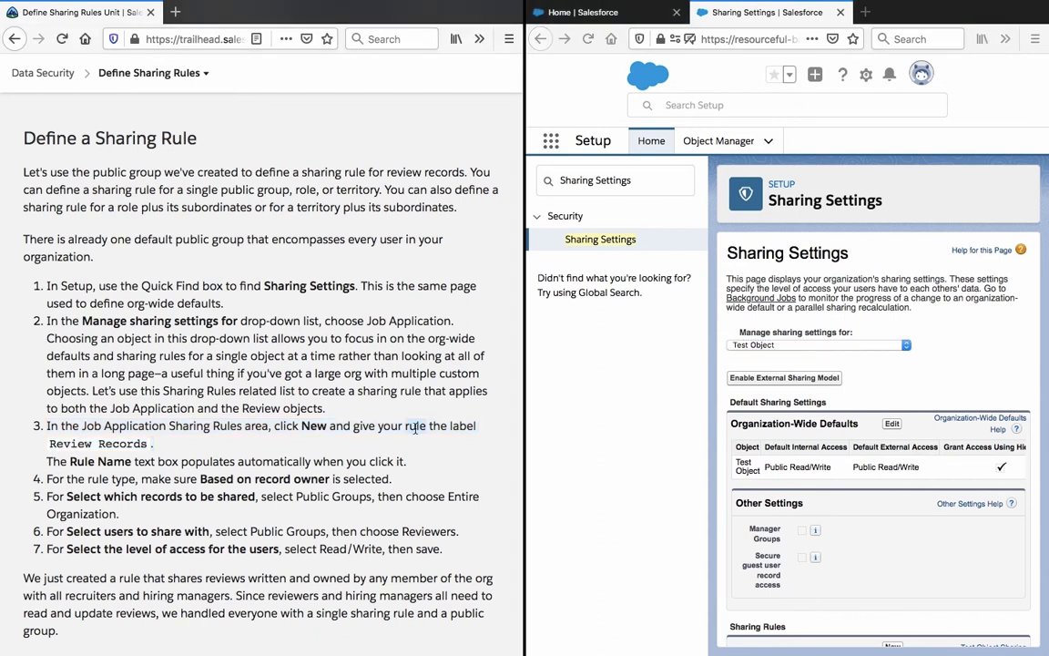
left_click(795, 350)
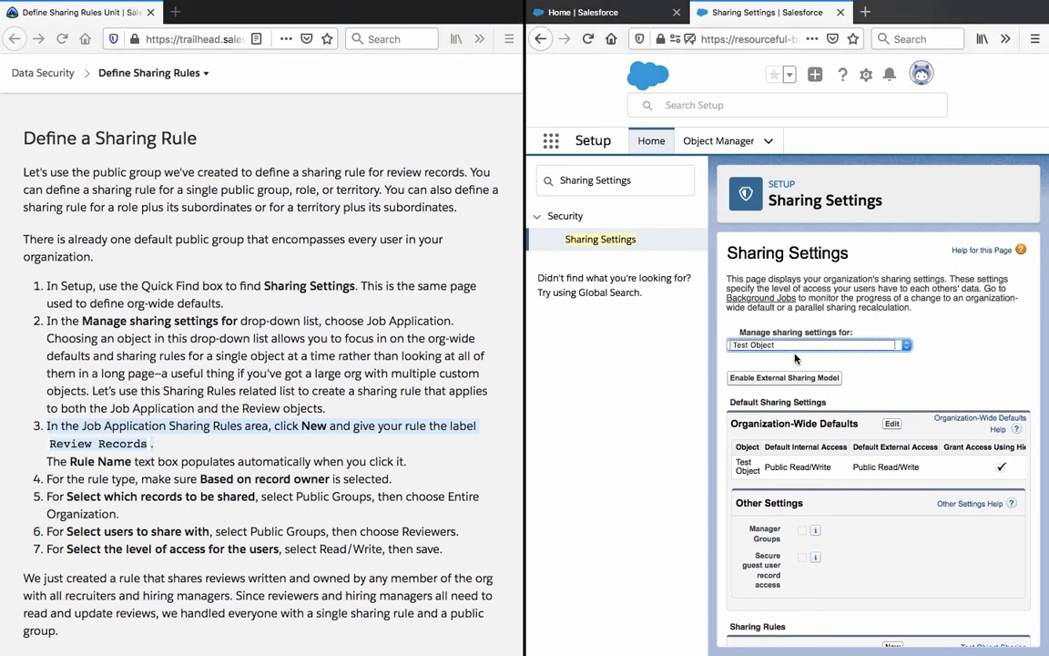
left_click(480, 419)
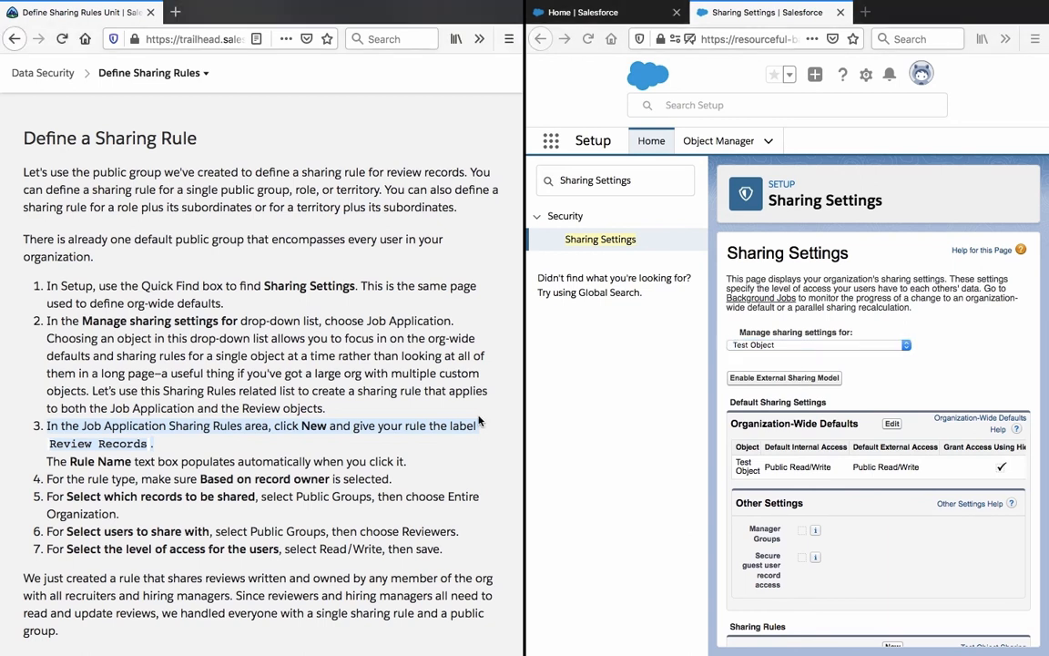
left_click(413, 433)
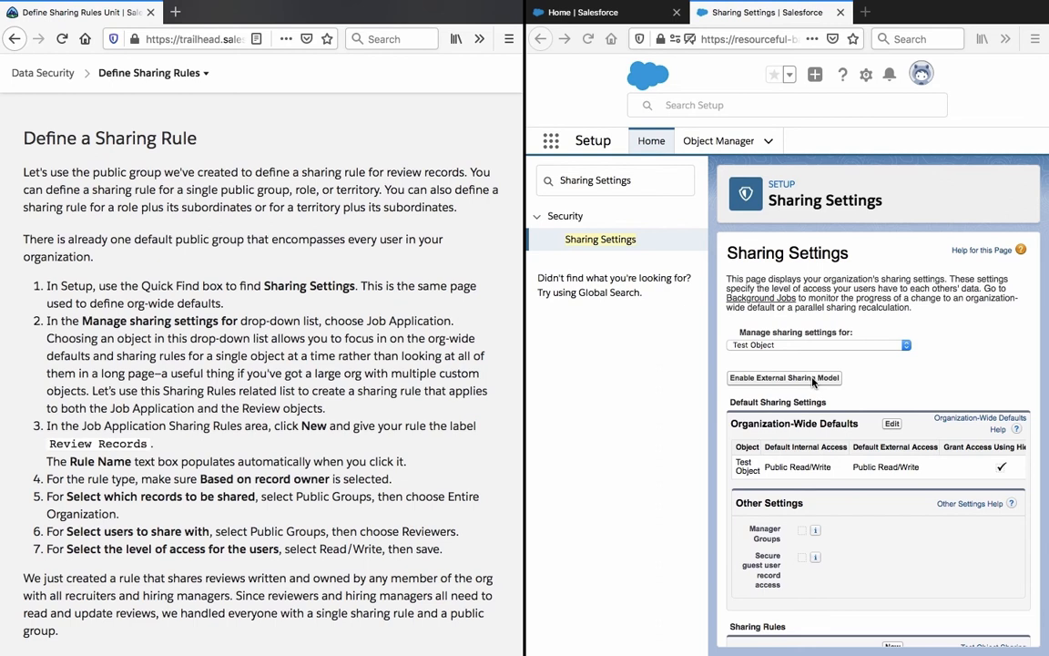
Step: Start a new sharing rule in the Test Object Sharing Rules area
scroll(813, 383, "down", 5)
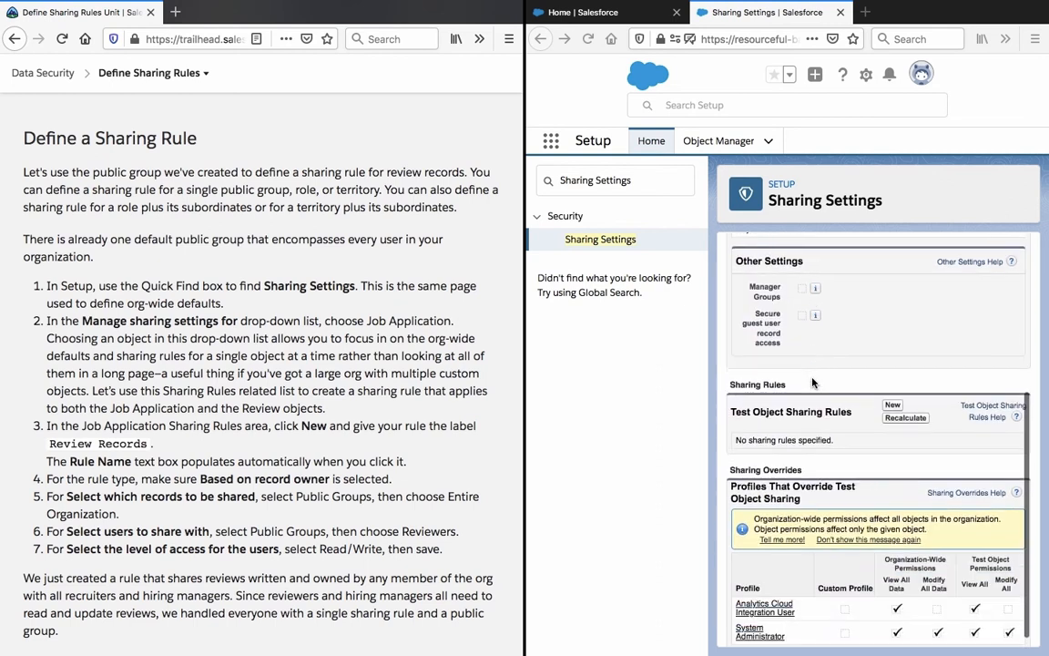
left_click(895, 395)
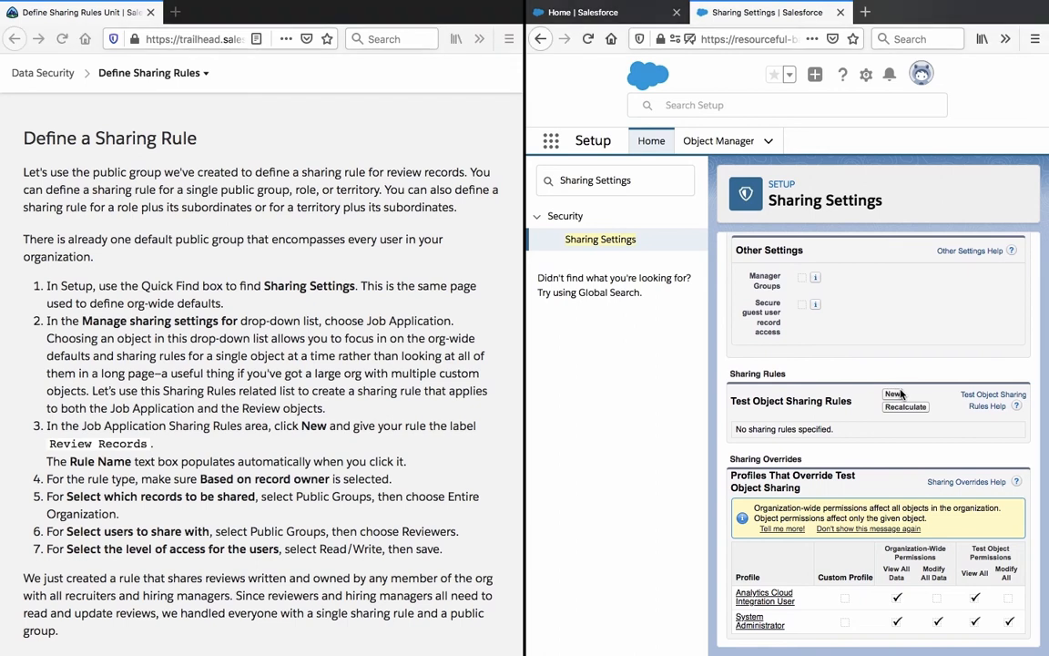
left_click(894, 395)
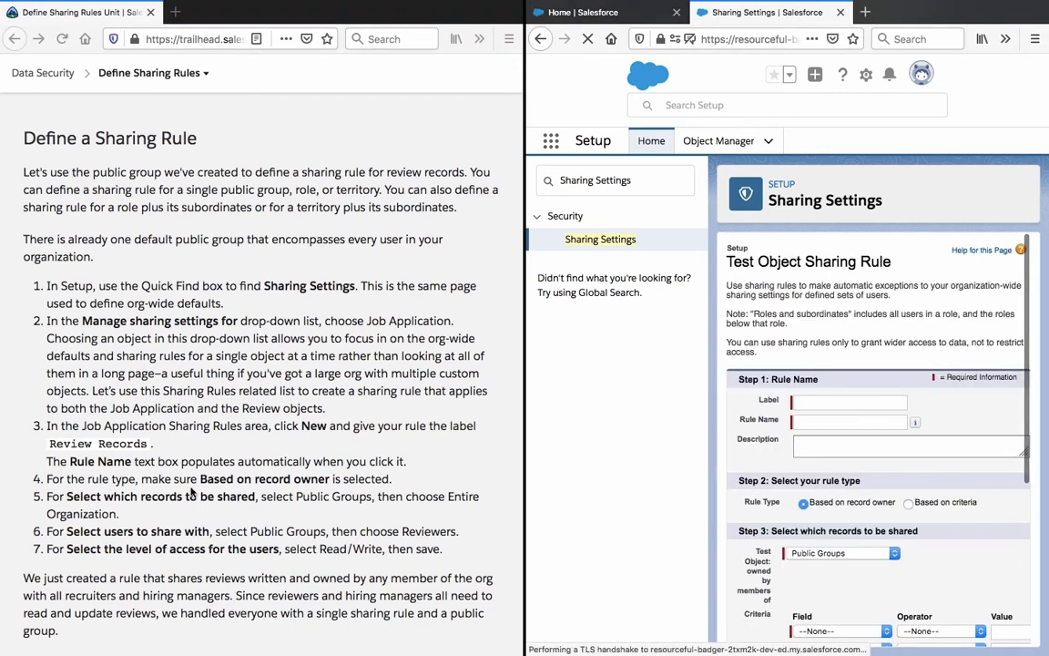
Step: Label the new sharing rule Review Records, copied from instruction 3, and let the Rule Name fill in from it
left_click(95, 444)
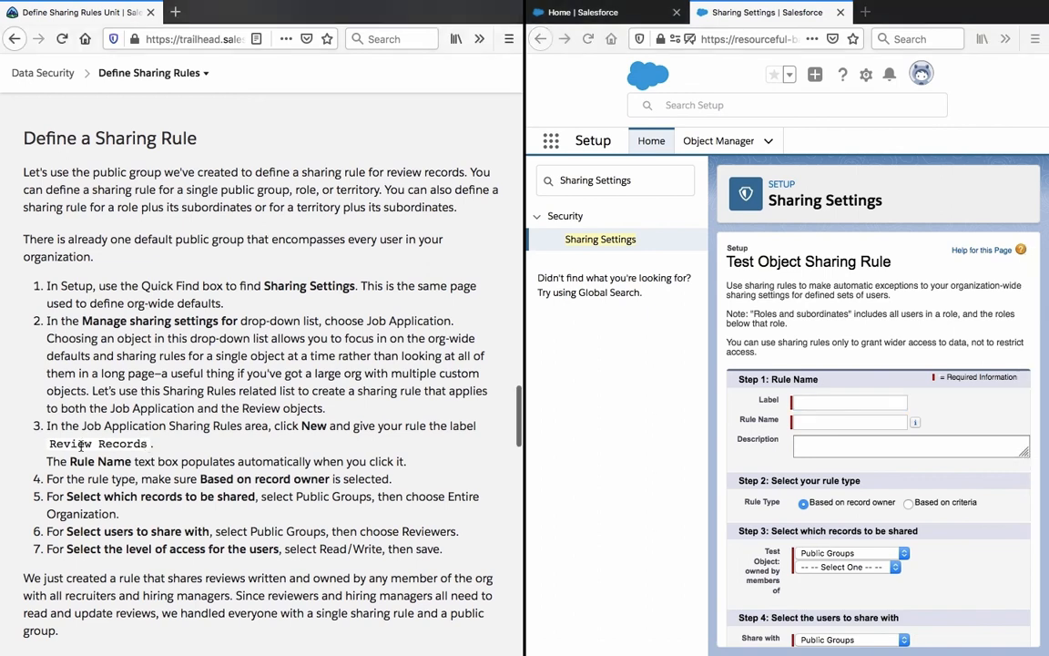
left_click_drag(49, 443, 145, 443)
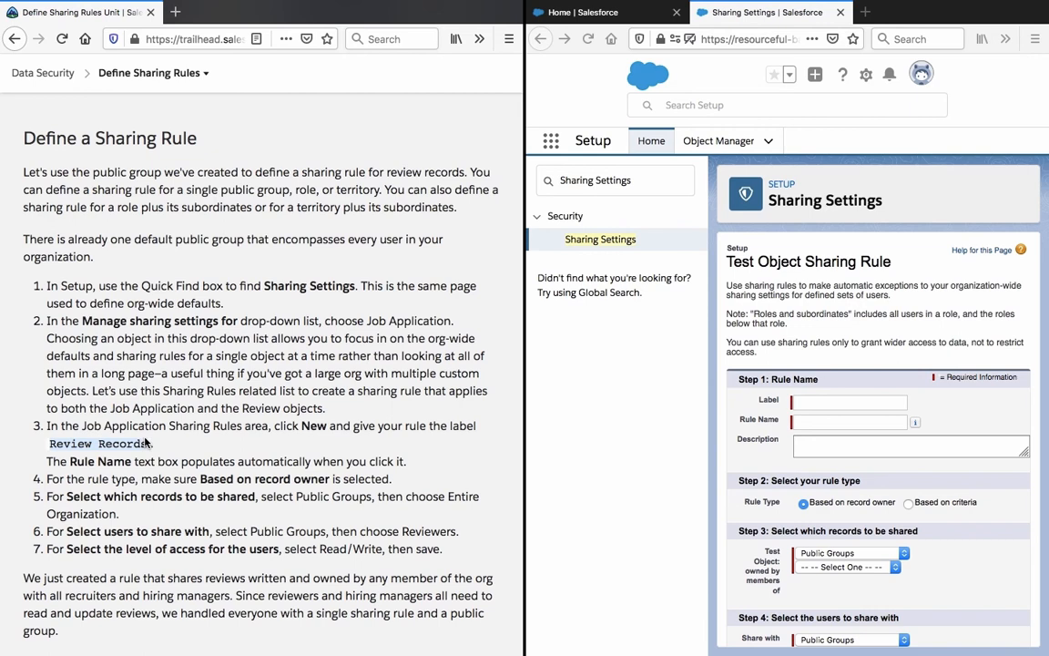
key("ctrl+c")
left_click(819, 402)
key("ctrl+v")
left_click(732, 443)
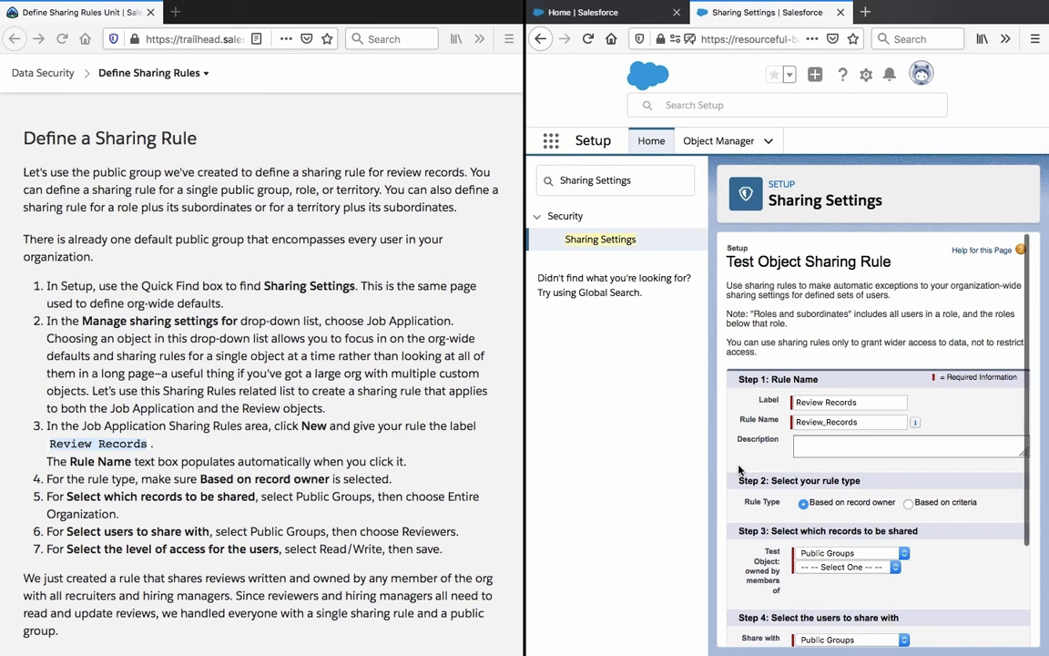
Step: Keep Public Groups as the owner category under Select which records to be shared
scroll(738, 469, "down", 1)
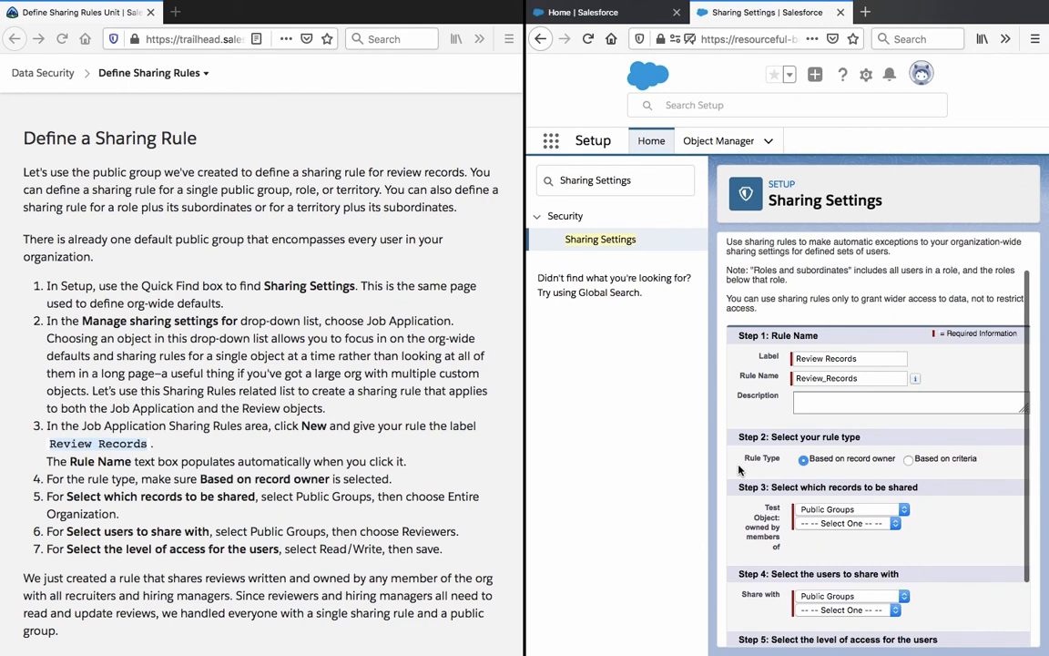
scroll(739, 469, "down", 2)
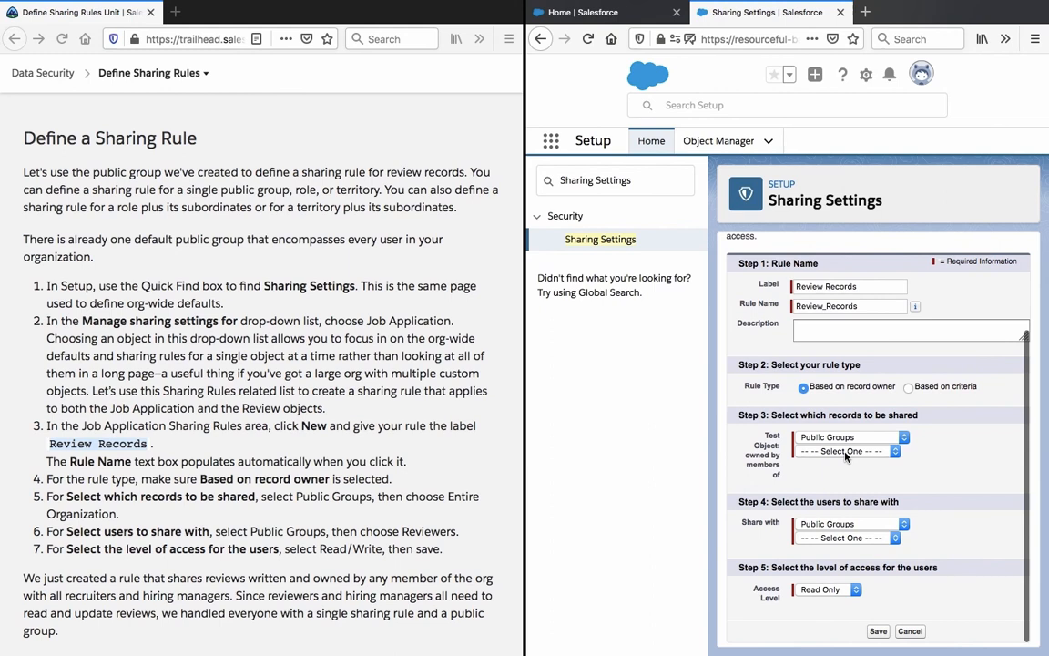
left_click(846, 452)
left_click(846, 452)
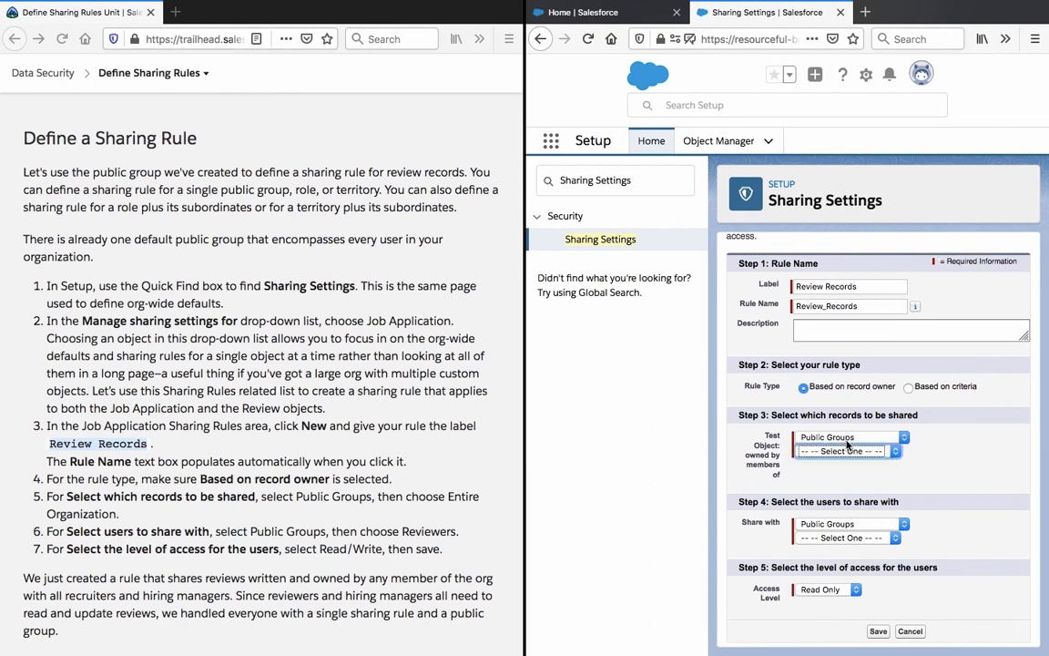
left_click(846, 439)
left_click(847, 440)
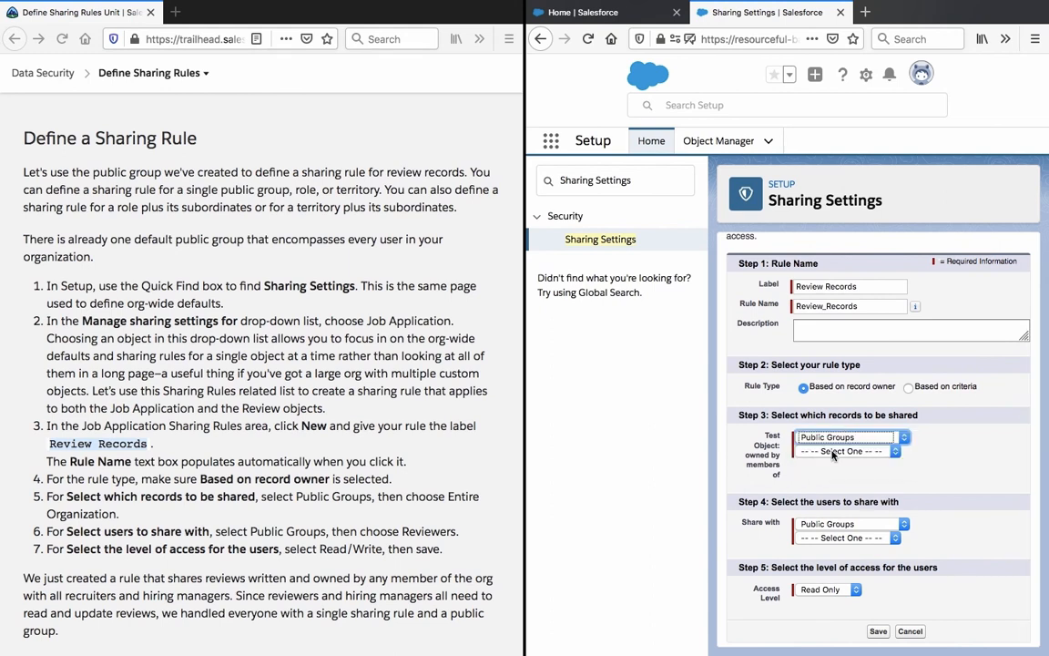
left_click(843, 453)
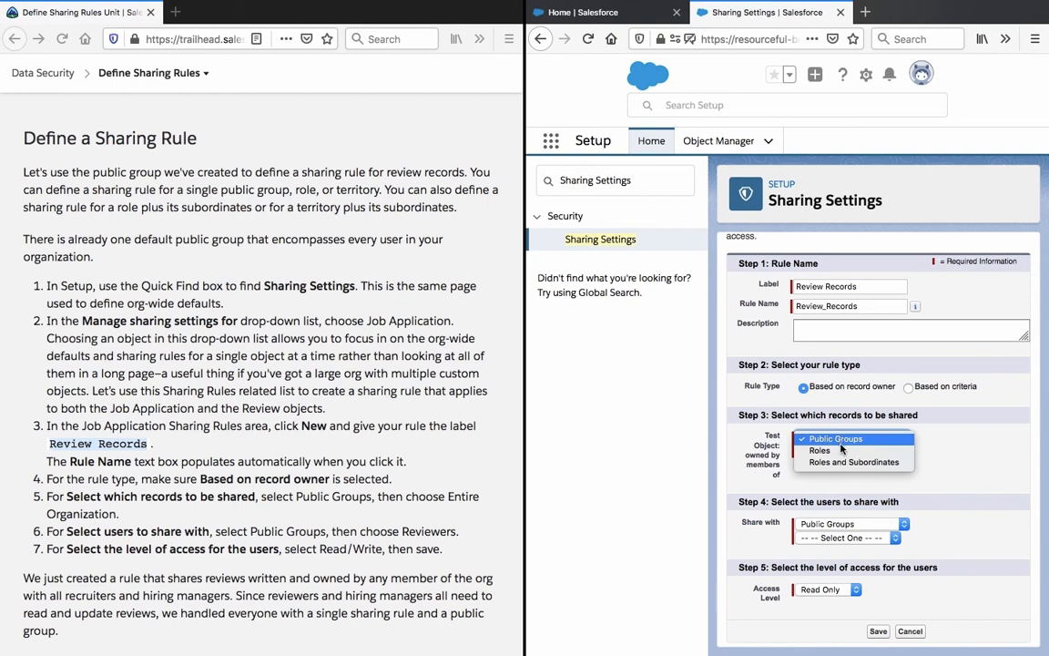
left_click(833, 434)
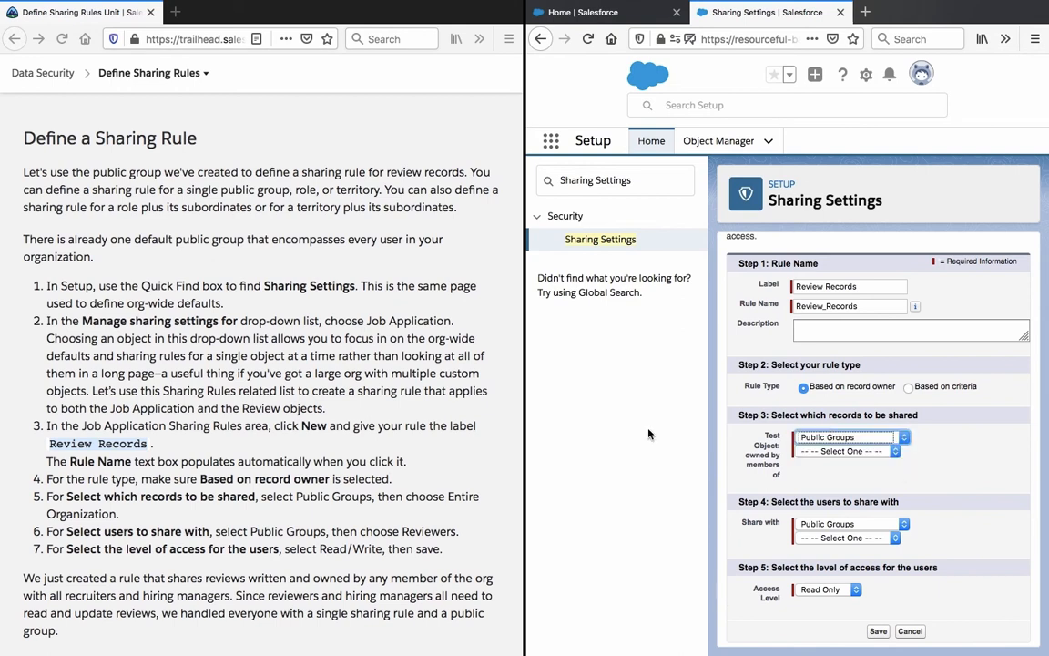
Step: Choose All Internal Users as the public group whose records are shared, in place of Entire Organization from instruction 5
left_click(467, 488)
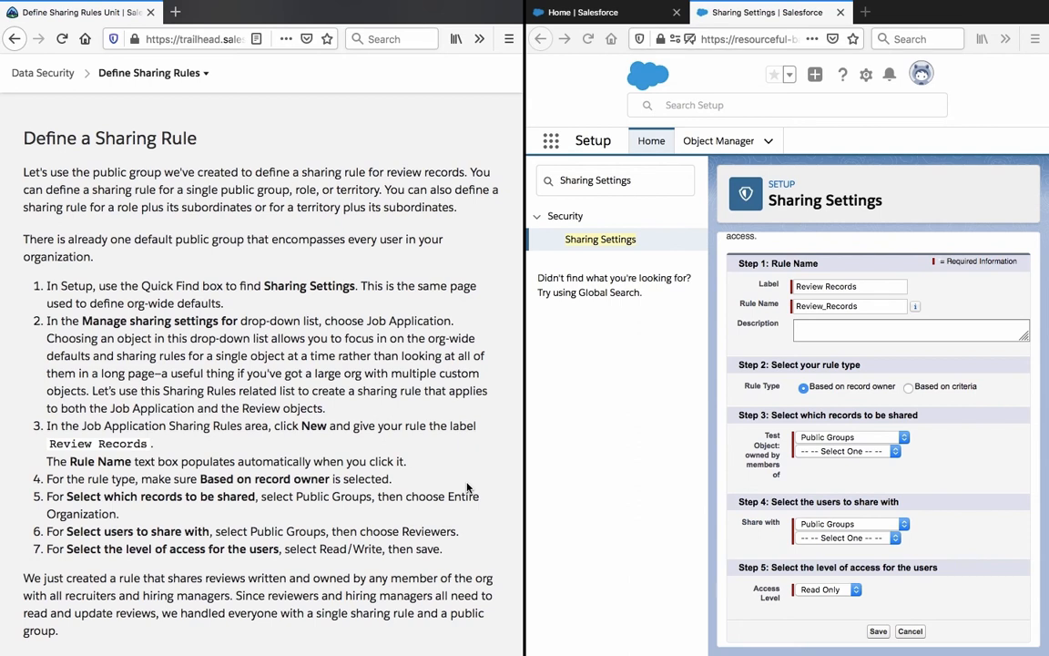
left_click(850, 455)
left_click(849, 454)
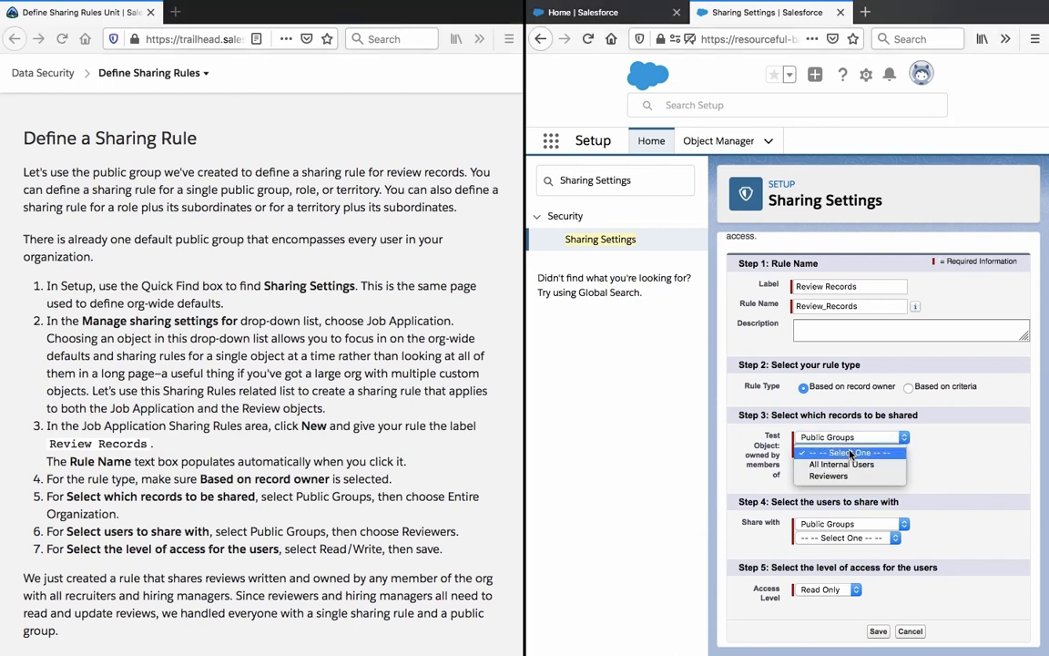
left_click(847, 434)
left_click(847, 447)
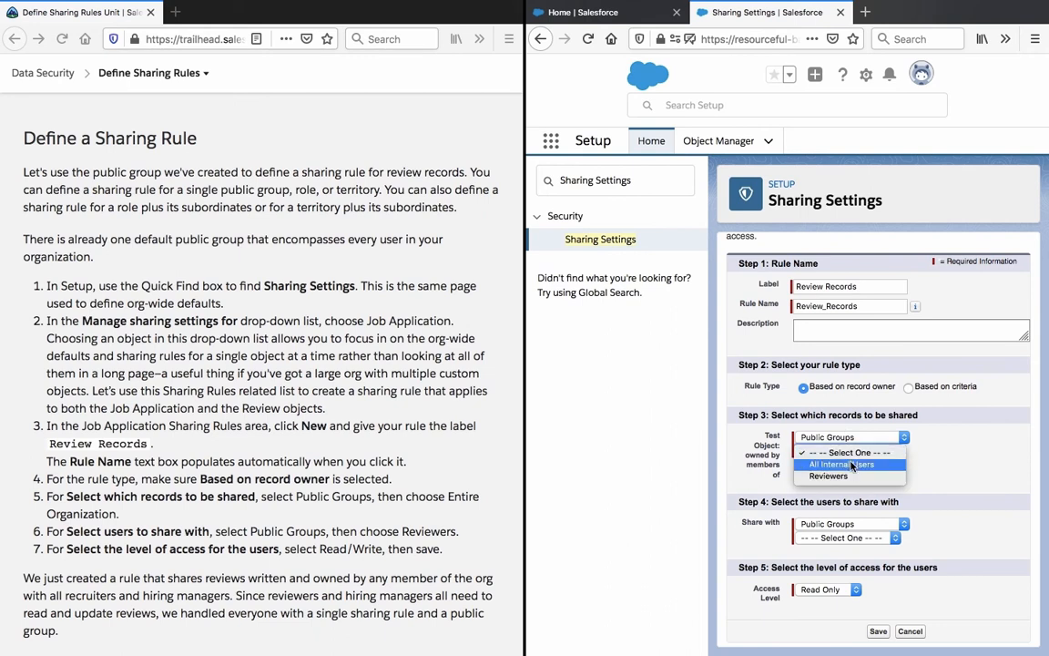
left_click(834, 464)
left_click(796, 475)
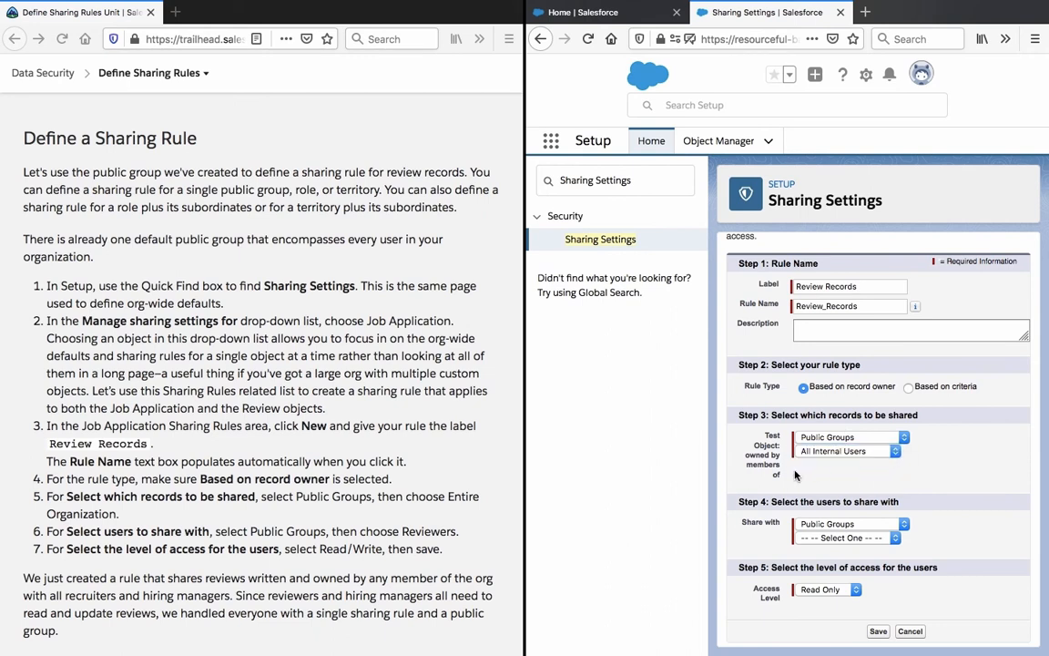
Step: Set Share with to the Reviewers public group, and keep All Internal Users as the group owning the records
left_click(830, 537)
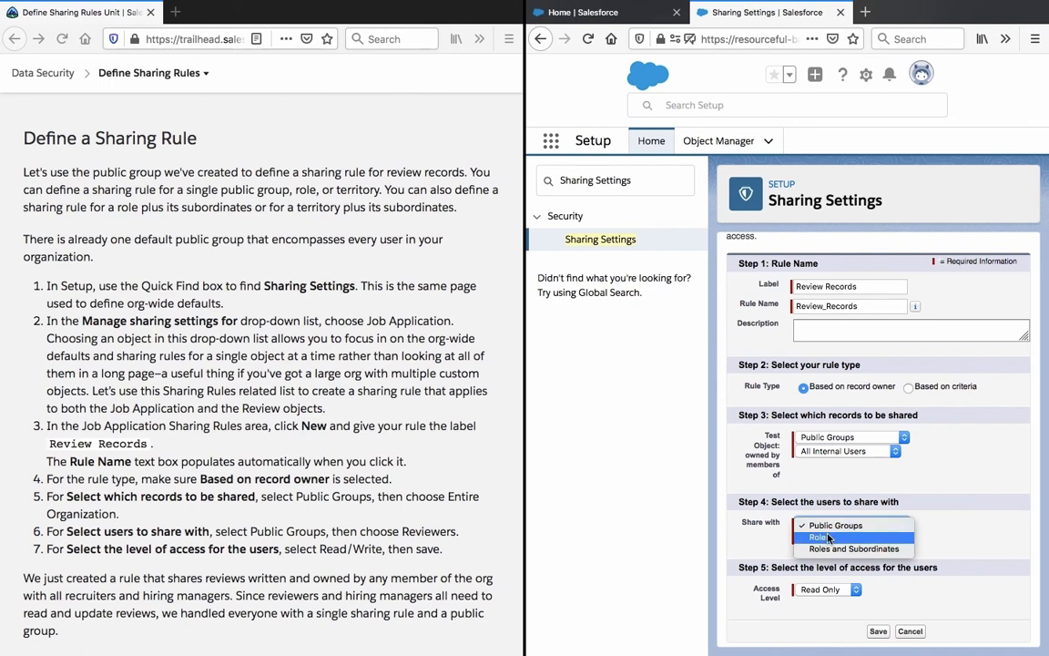
left_click(831, 525)
left_click(839, 540)
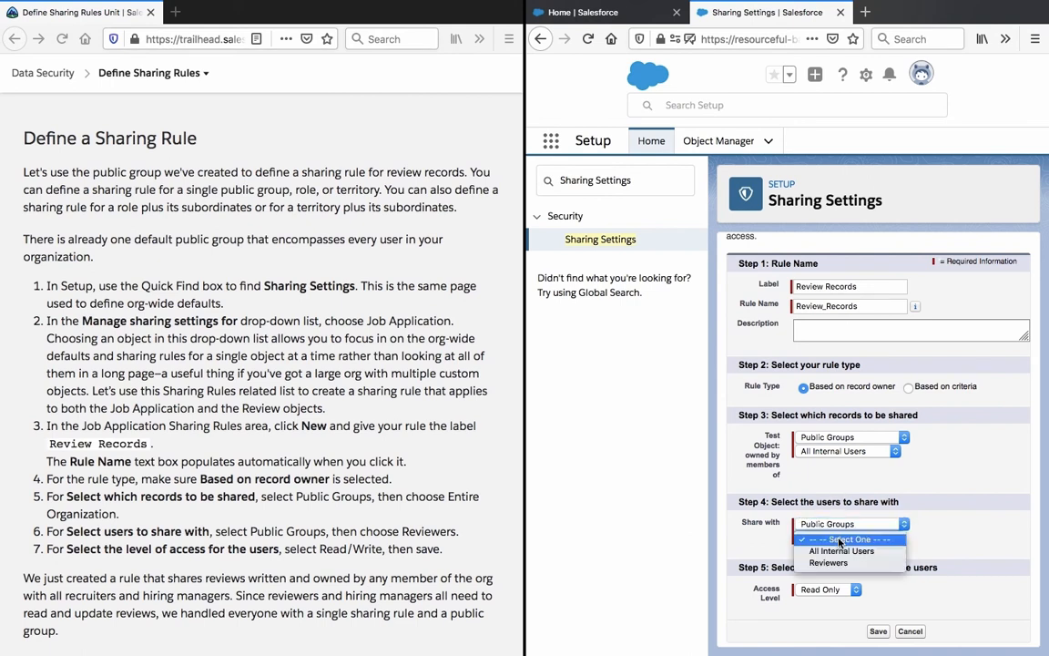
left_click(840, 540)
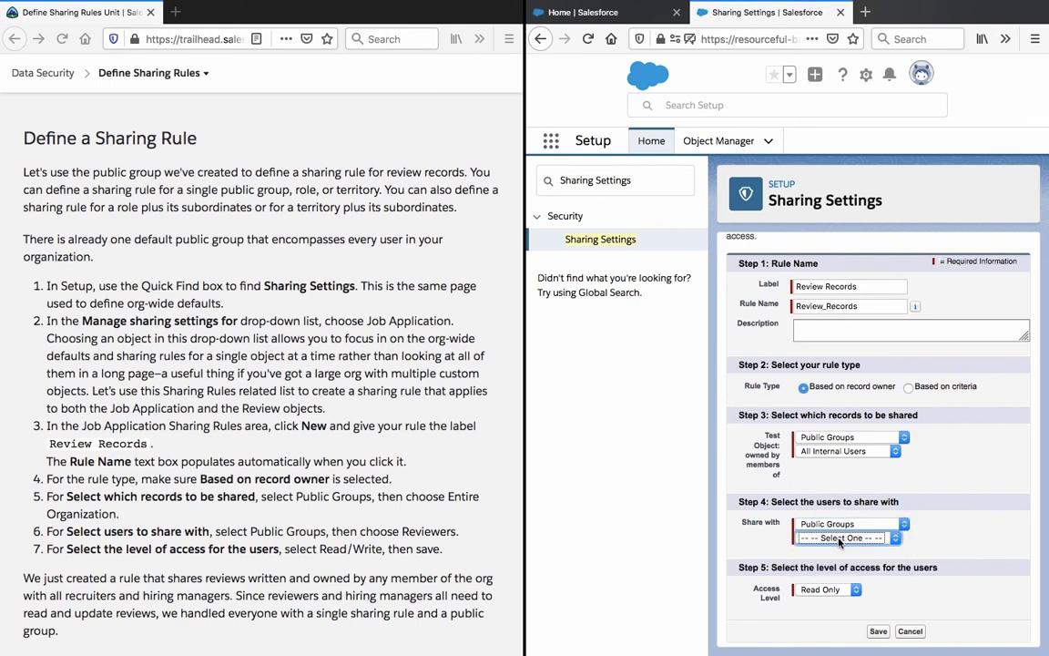
left_click(840, 539)
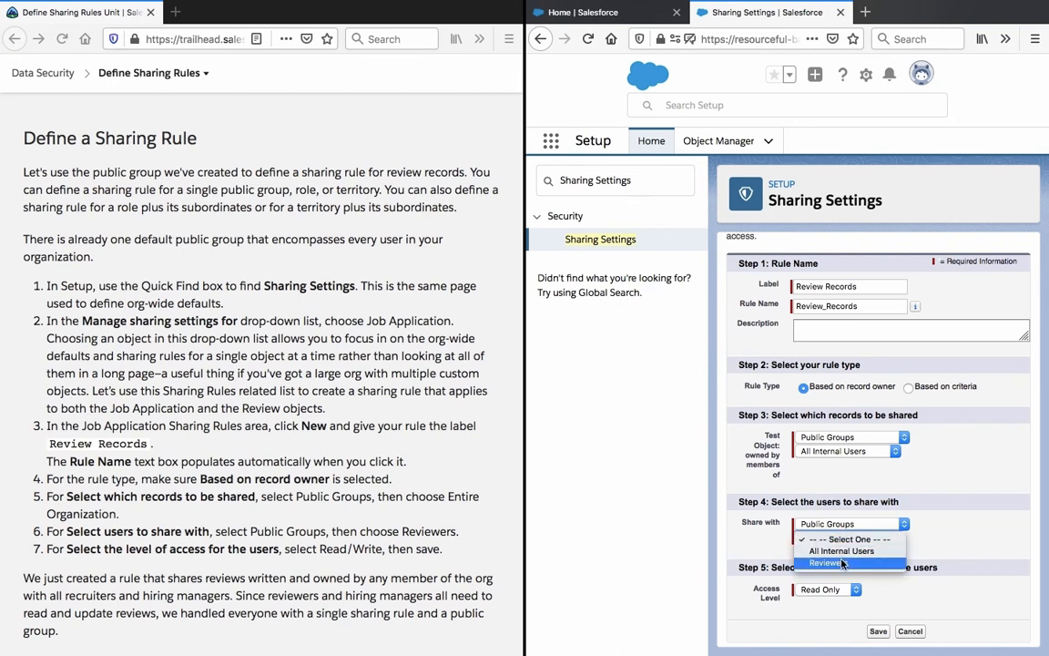
left_click(840, 562)
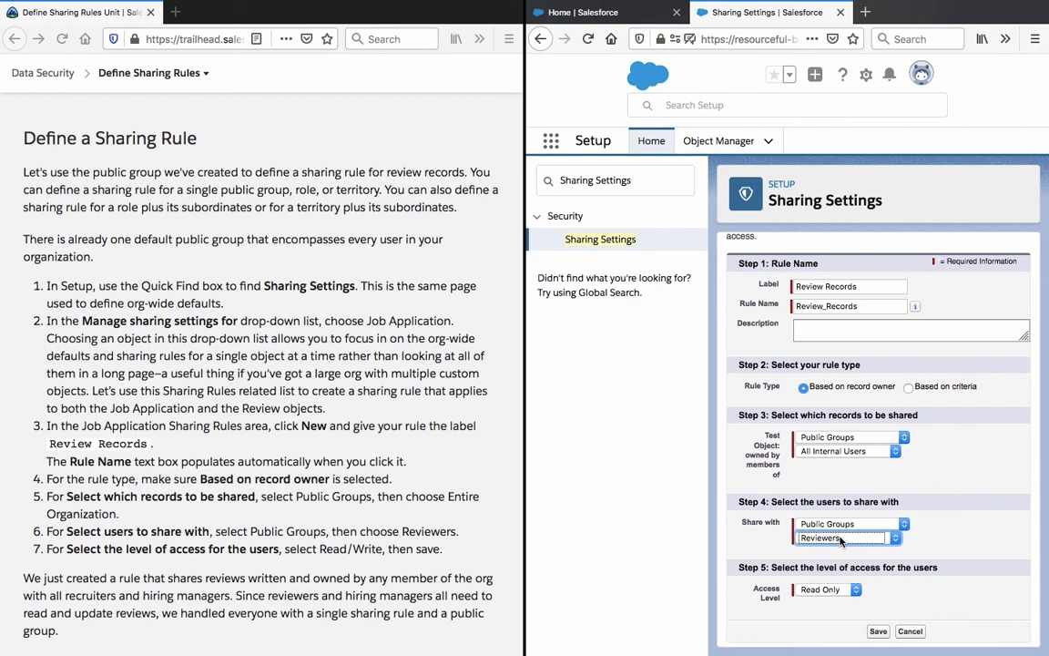
left_click(840, 453)
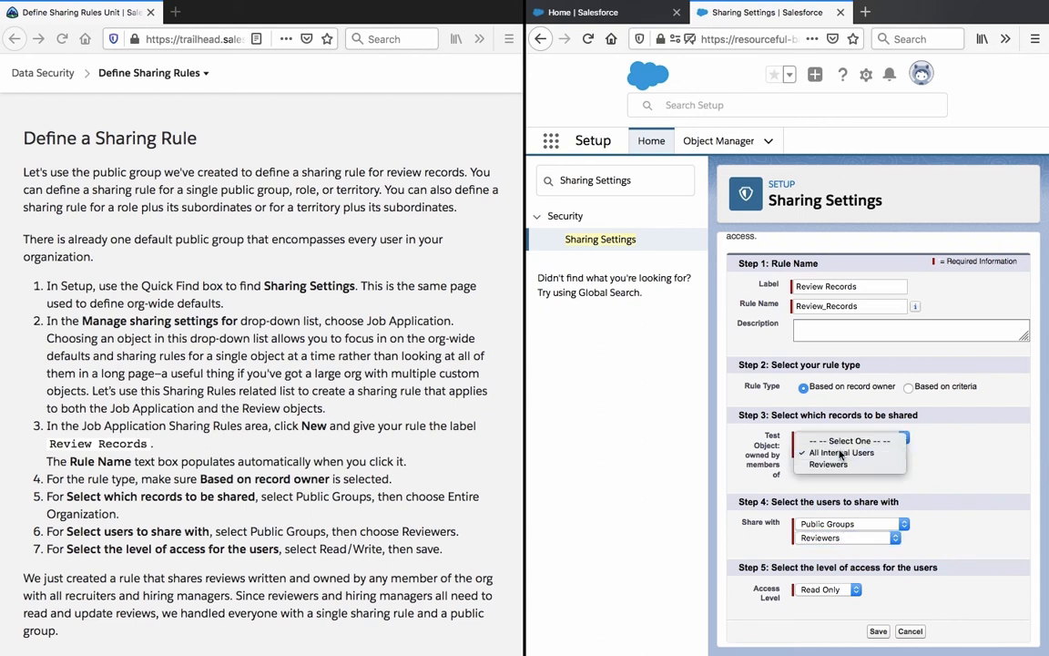
left_click(840, 453)
left_click(813, 475)
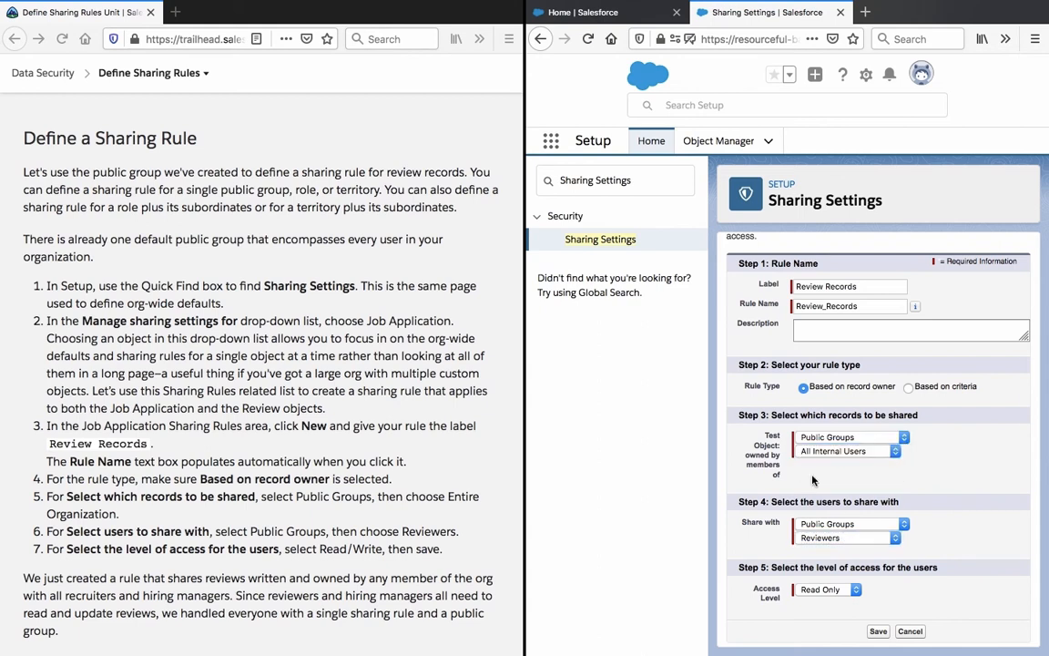
Step: Give the sharing rule Read/Write access, save it and accept the background recalculation of sharing access
scroll(813, 480, "down", 1)
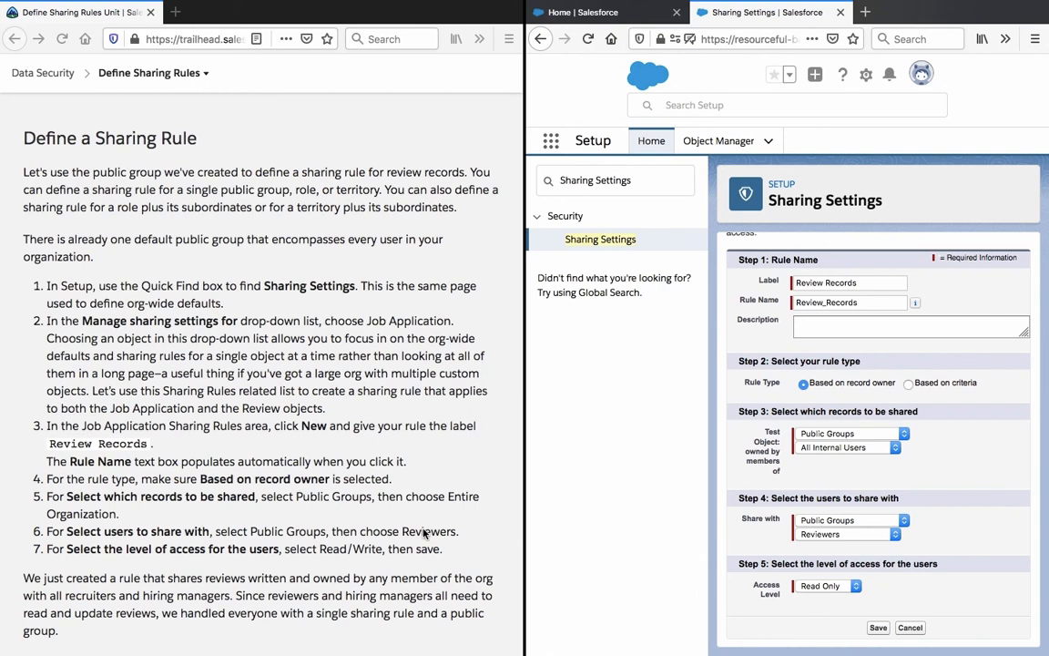
left_click(825, 586)
left_click(832, 599)
left_click(877, 628)
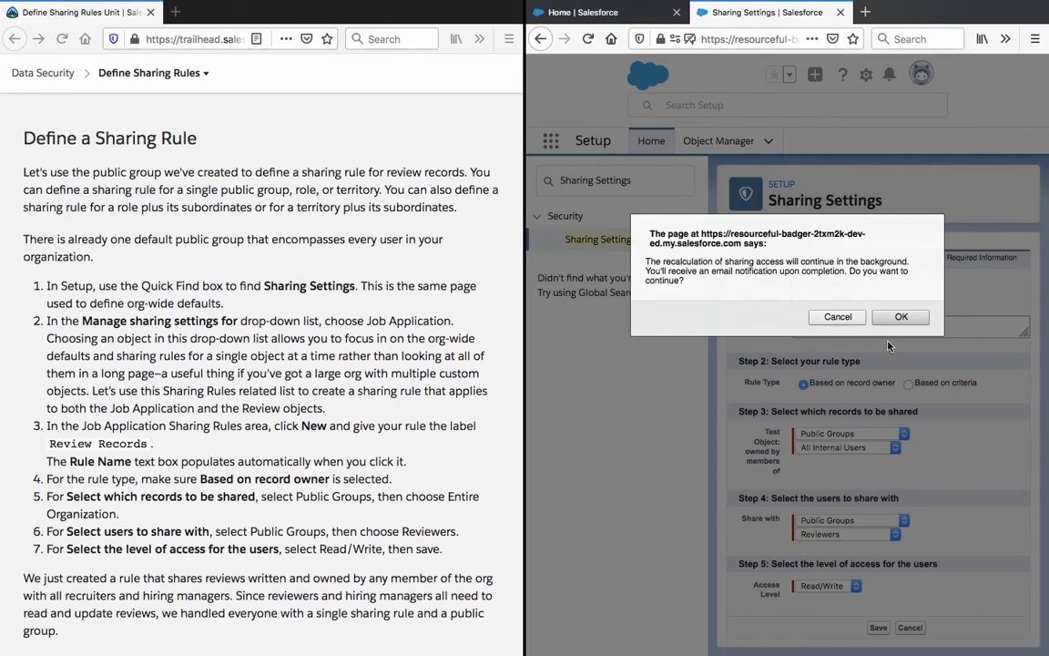
left_click(901, 316)
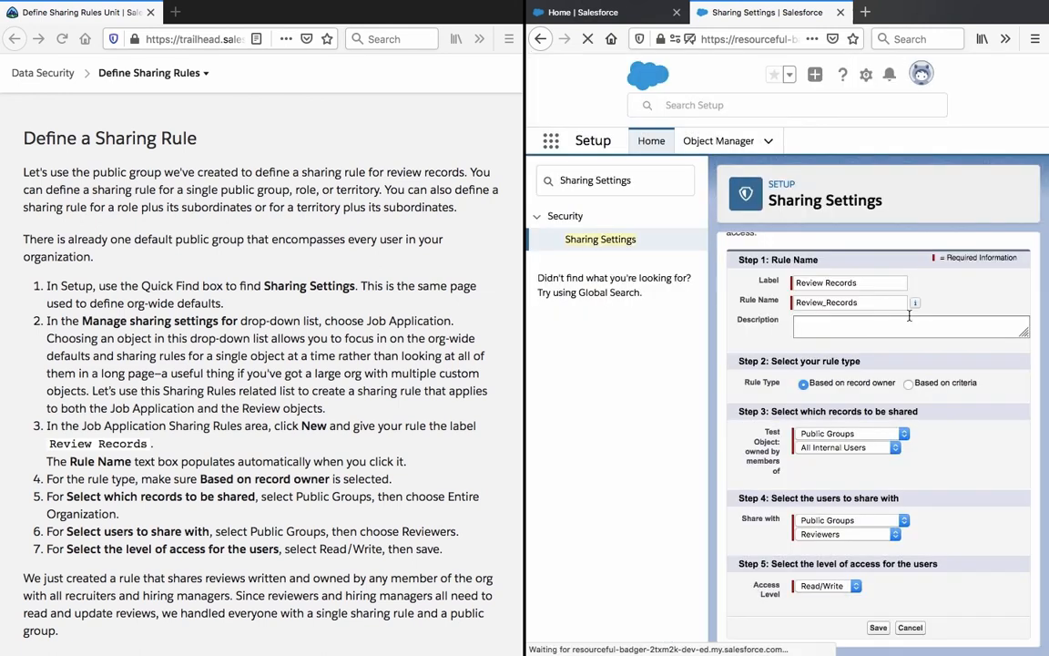
Step: Review the saved rule and the operation notice in the Test Object Sharing Rules area
scroll(420, 478, "down", 4)
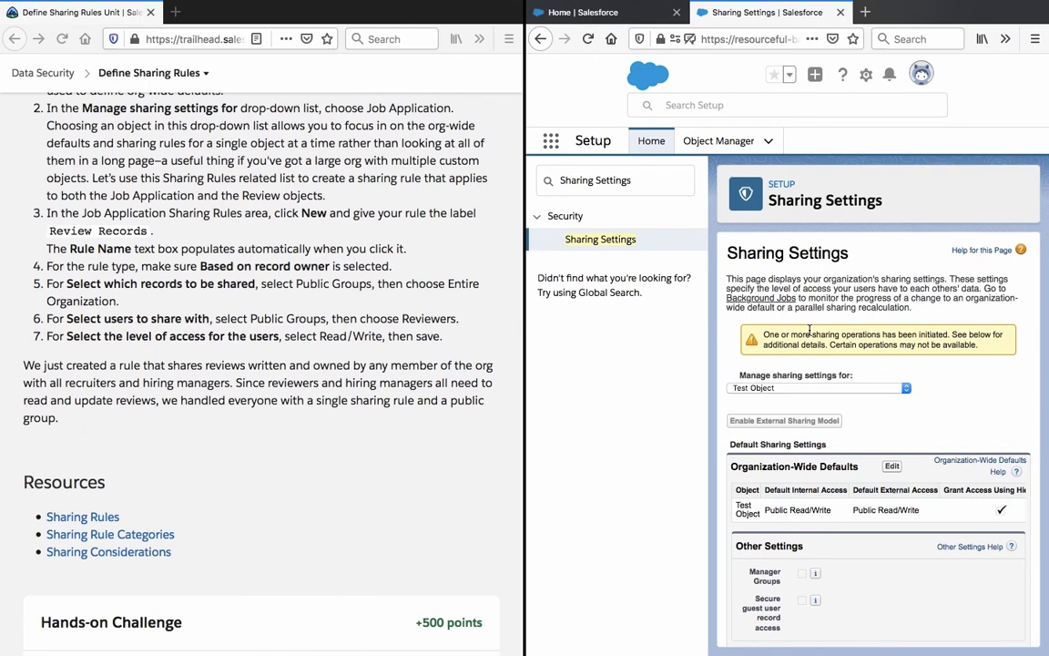
scroll(810, 331, "down", 5)
scroll(810, 332, "up", 5)
scroll(810, 334, "down", 4)
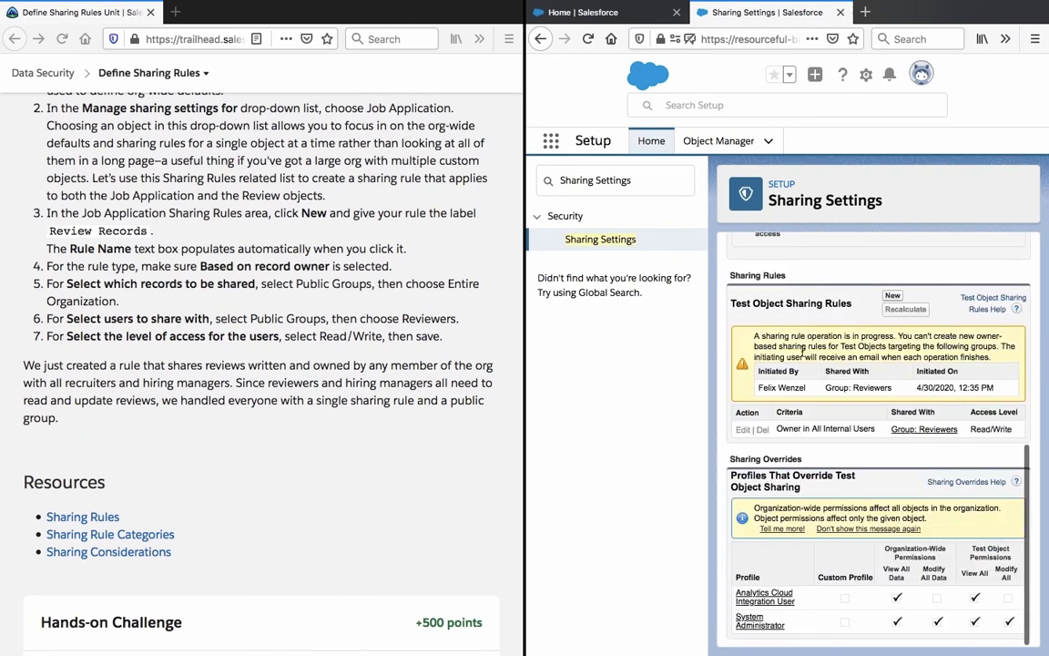
triple_click(801, 353)
left_click(802, 353)
Step: Read the hands-on challenge, including its requirements for the Priority picklist field and the Project sharing rule
left_click(332, 388)
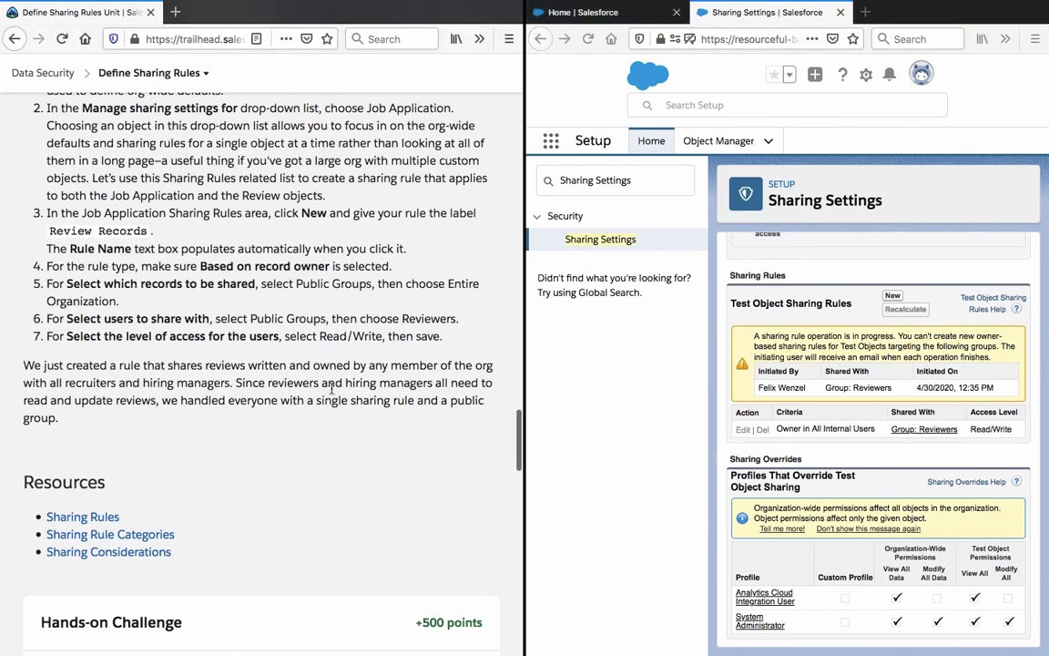
scroll(331, 389, "down", 10)
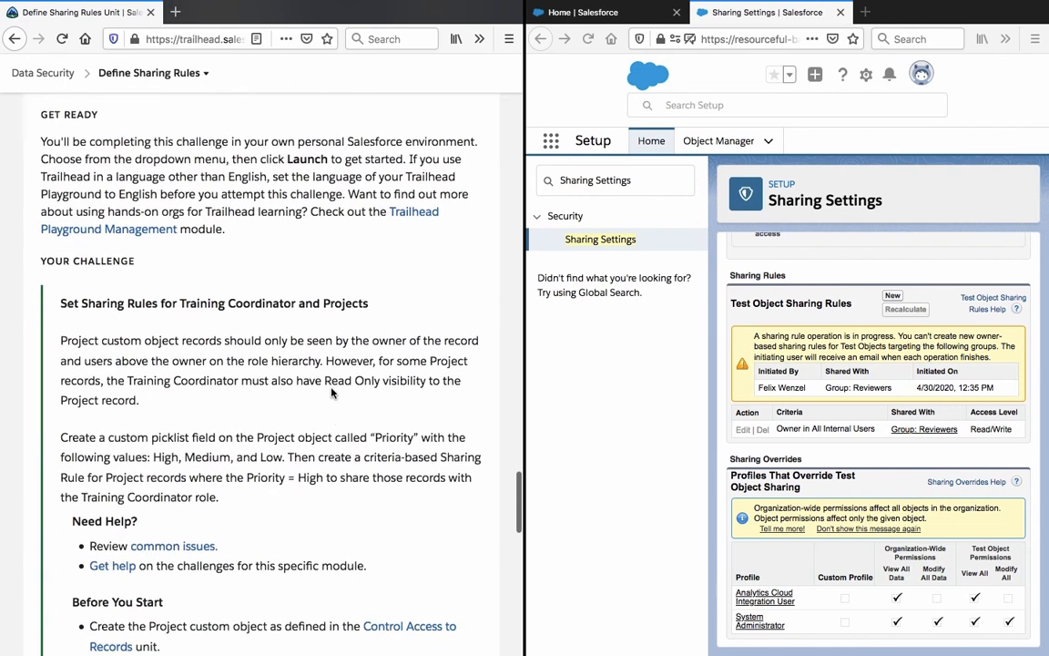
scroll(332, 391, "down", 3)
scroll(331, 391, "up", 1)
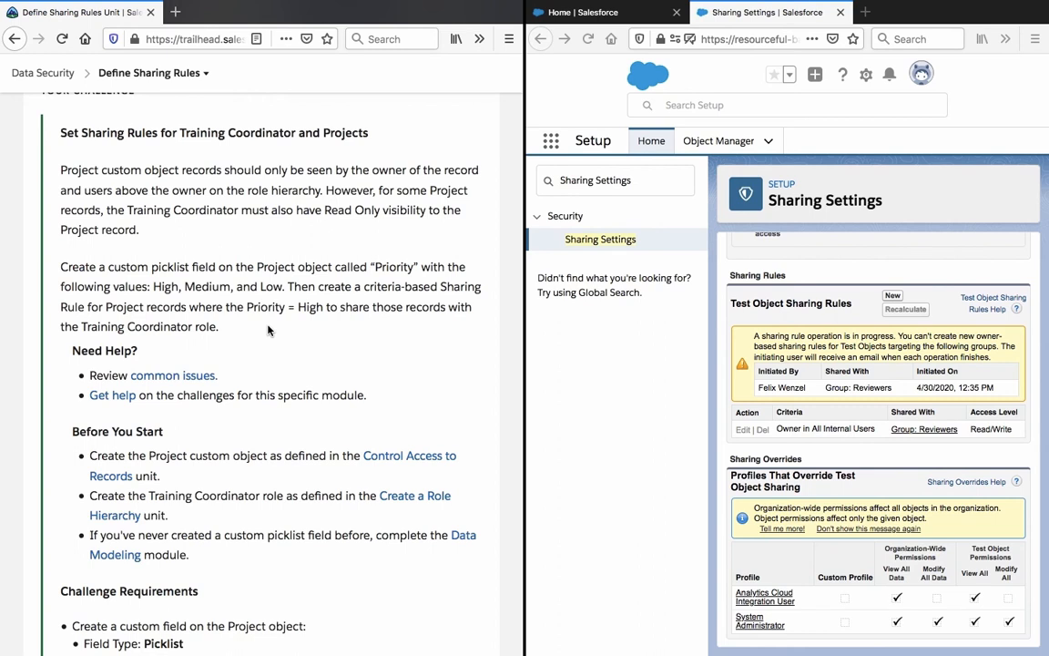
scroll(268, 330, "down", 5)
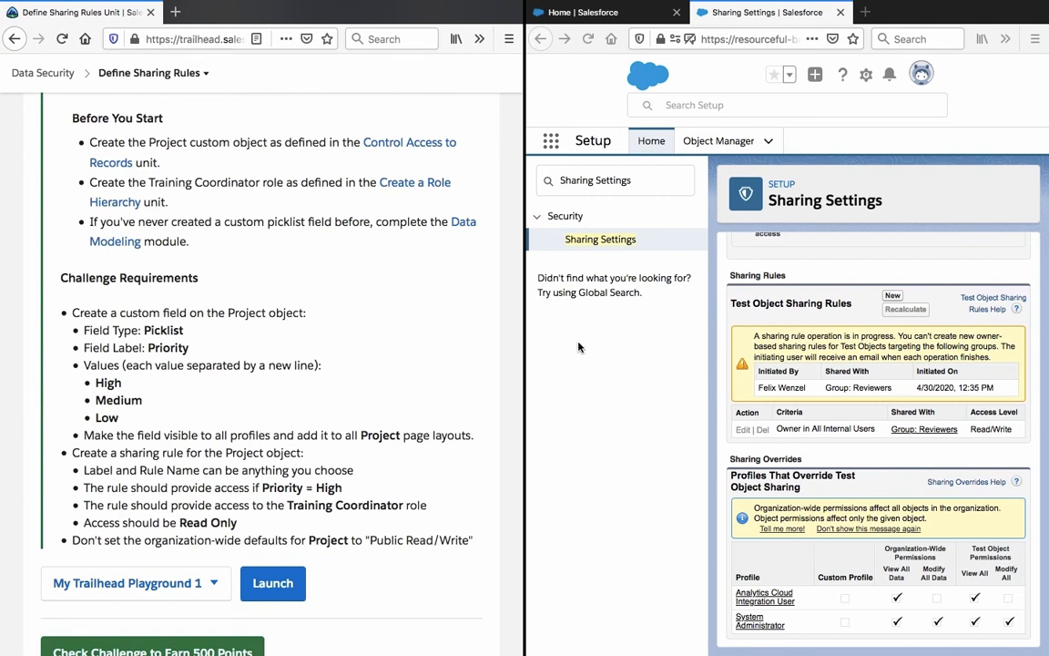
Step: Open Setup in a new browser tab, close the Sharing Settings tab and go to the Object Manager
left_click(864, 80)
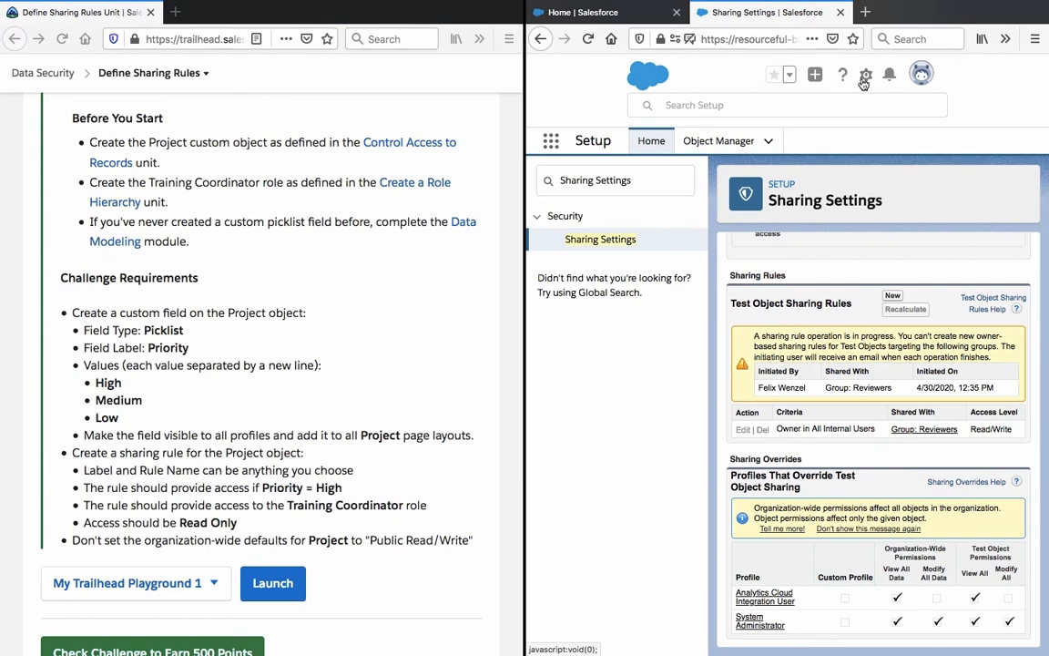
left_click(804, 112)
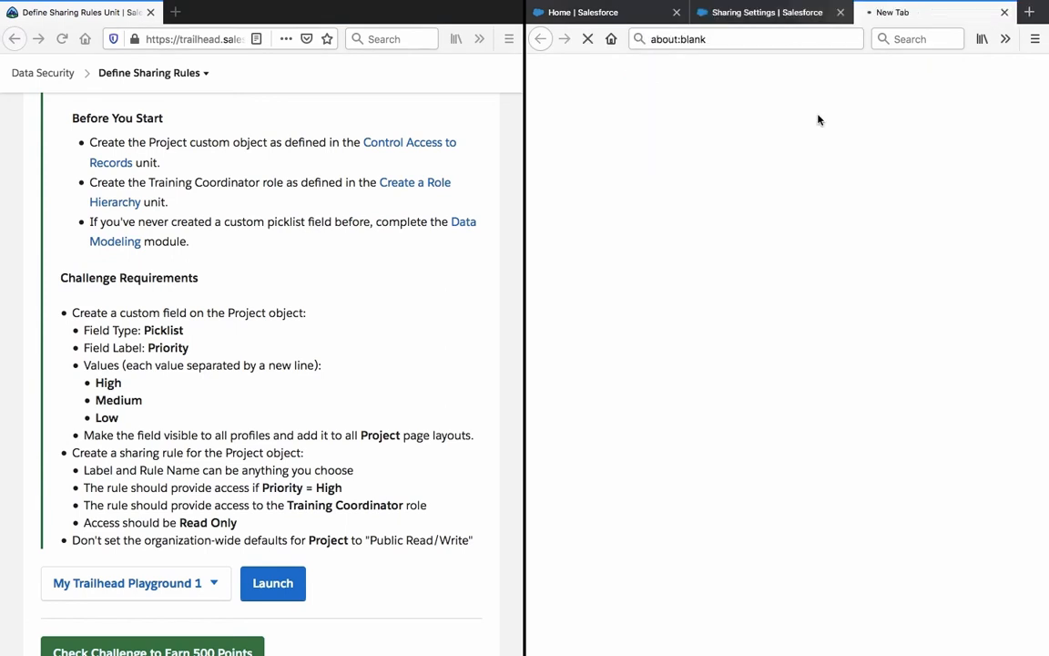
left_click(840, 11)
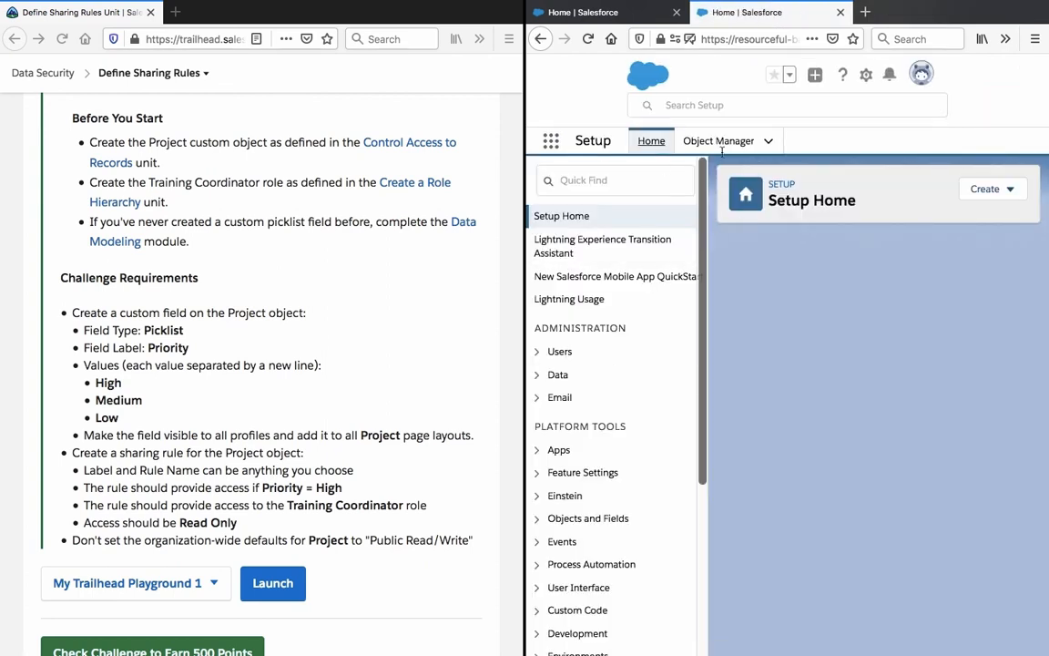
left_click(719, 140)
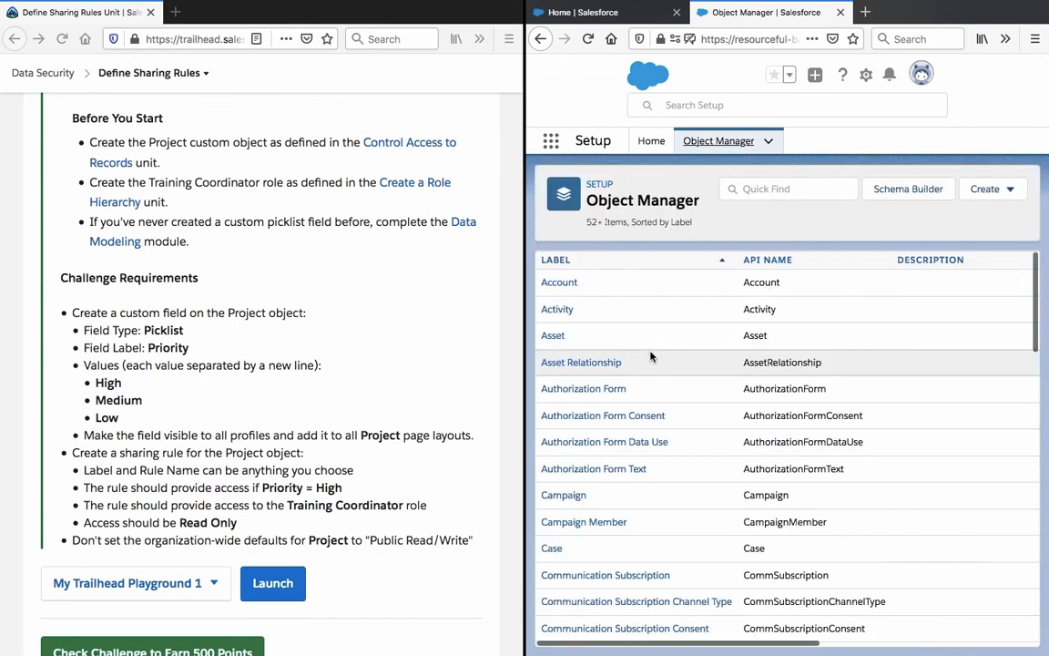
Step: Find the Project object in the Object Manager list and open its Fields & Relationships
scroll(675, 496, "down", 1)
scroll(675, 495, "down", 10)
scroll(675, 496, "up", 2)
scroll(675, 495, "down", 5)
scroll(675, 496, "up", 8)
scroll(675, 495, "down", 10)
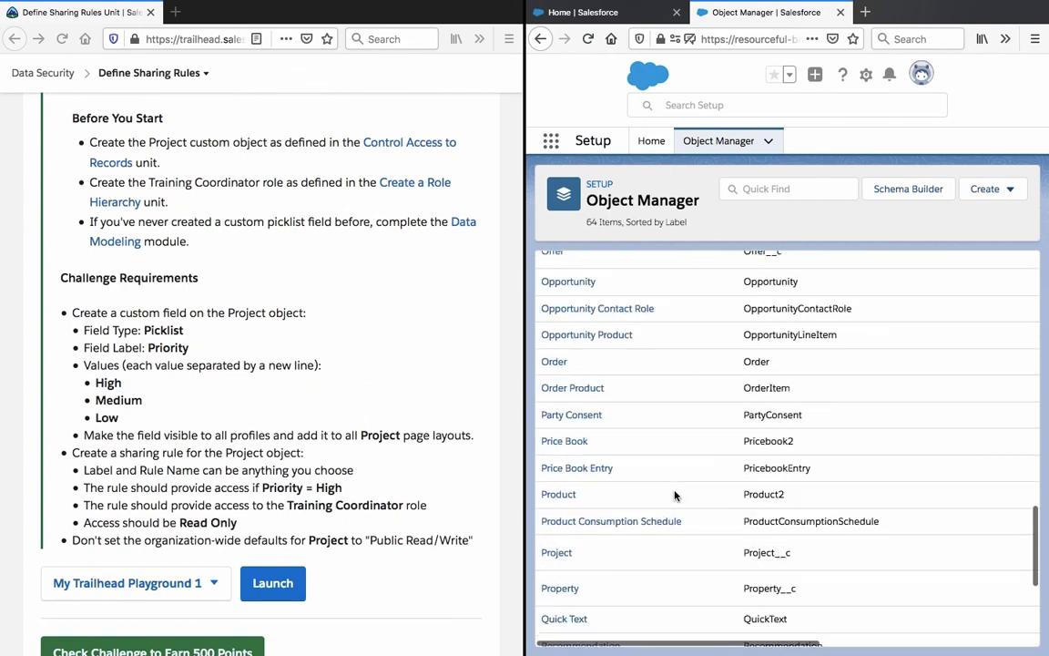
scroll(675, 495, "down", 3)
scroll(675, 496, "up", 1)
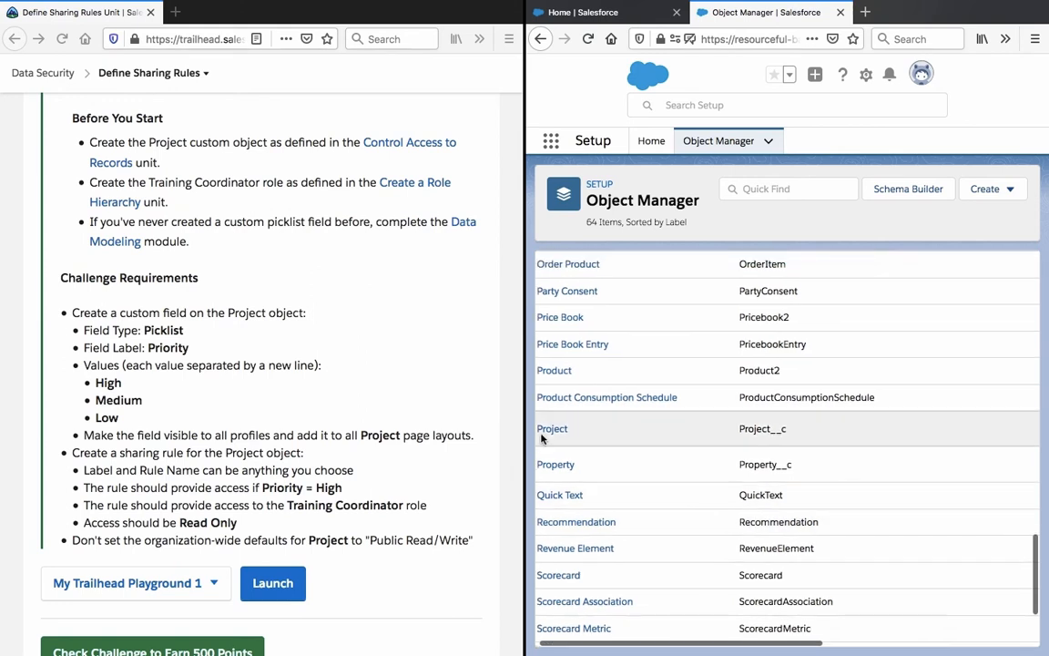
left_click(542, 433)
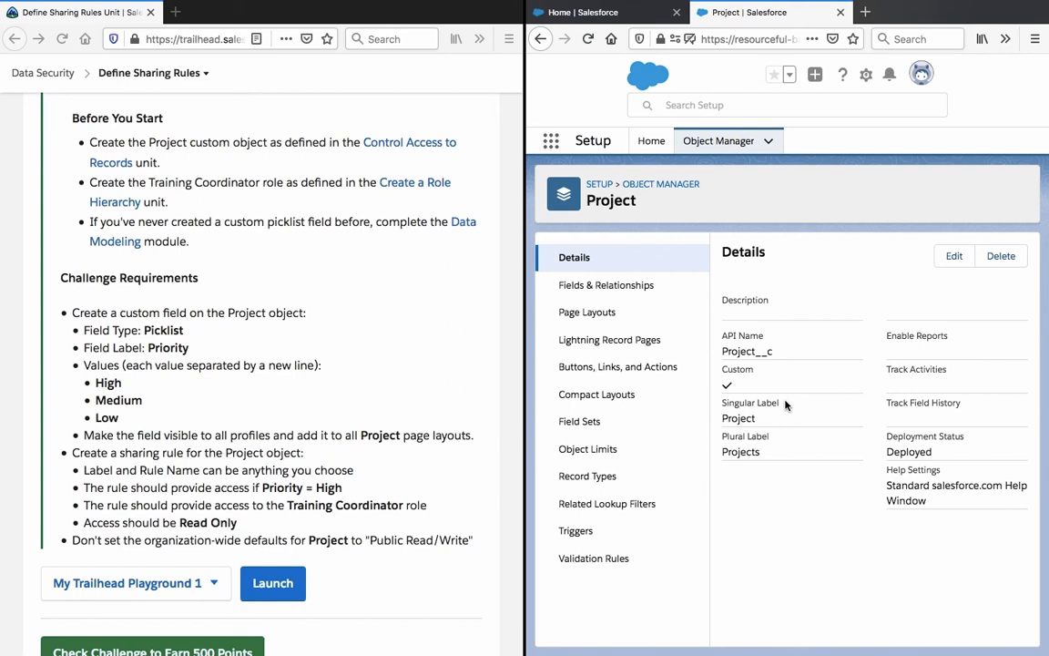
left_click(647, 286)
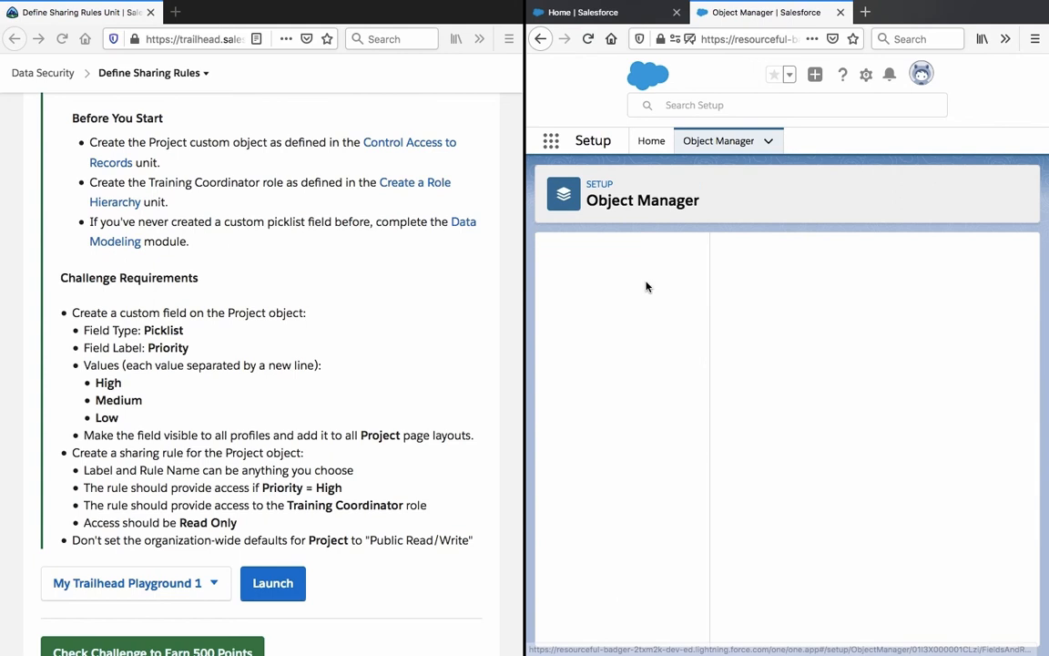
Step: Start a new custom field on Project and choose Picklist as its data type
left_click(883, 257)
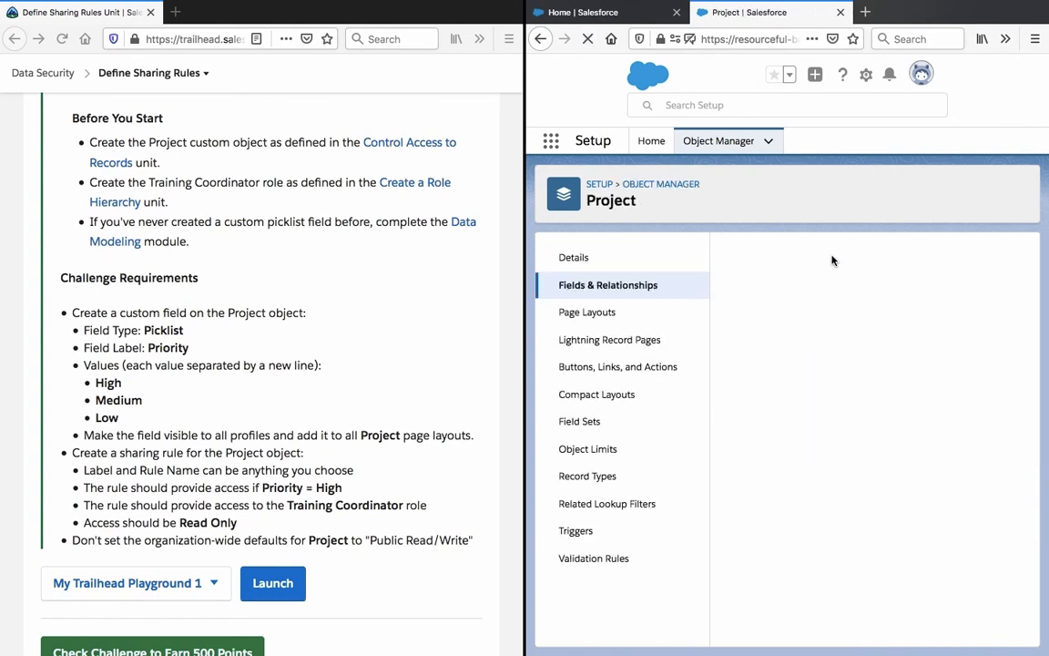
scroll(800, 439, "down", 10)
scroll(800, 440, "down", 3)
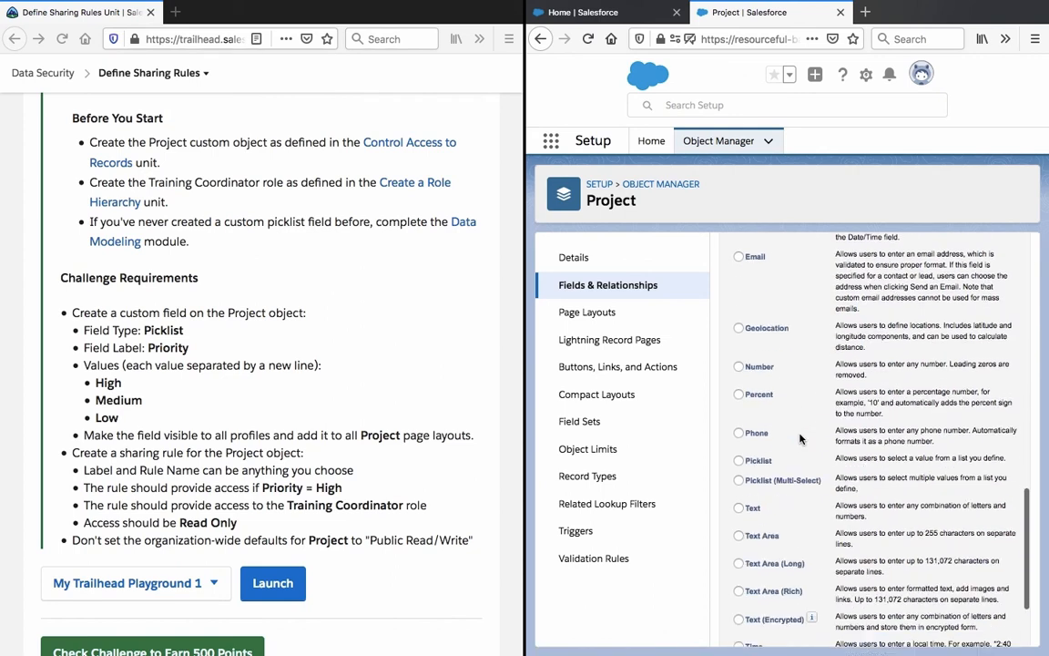
scroll(902, 415, "up", 15)
scroll(902, 414, "up", 2)
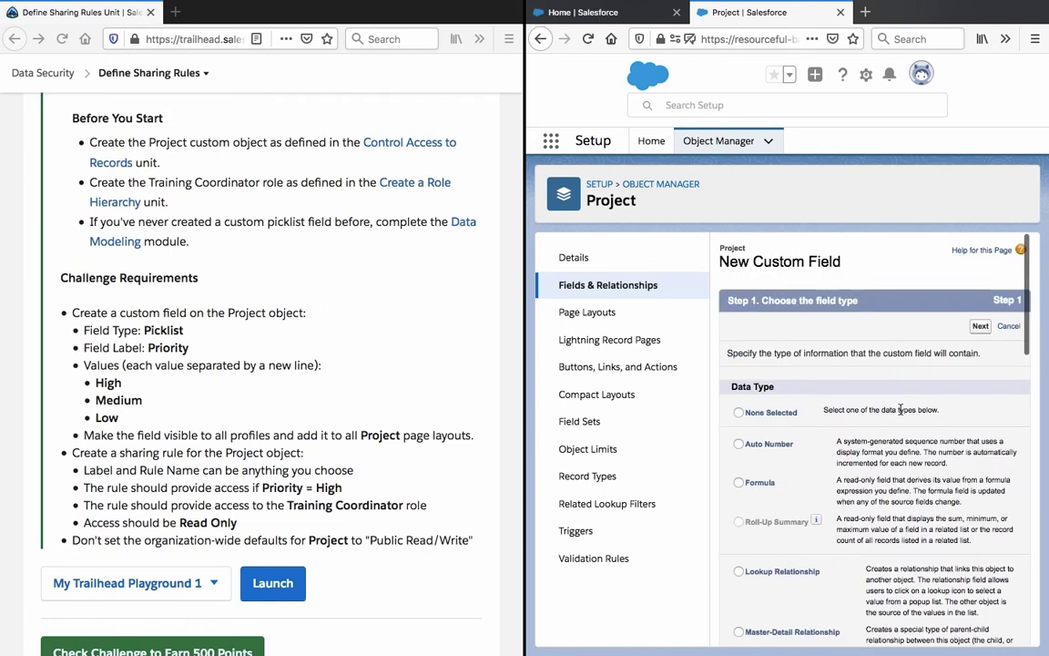
left_click(982, 327)
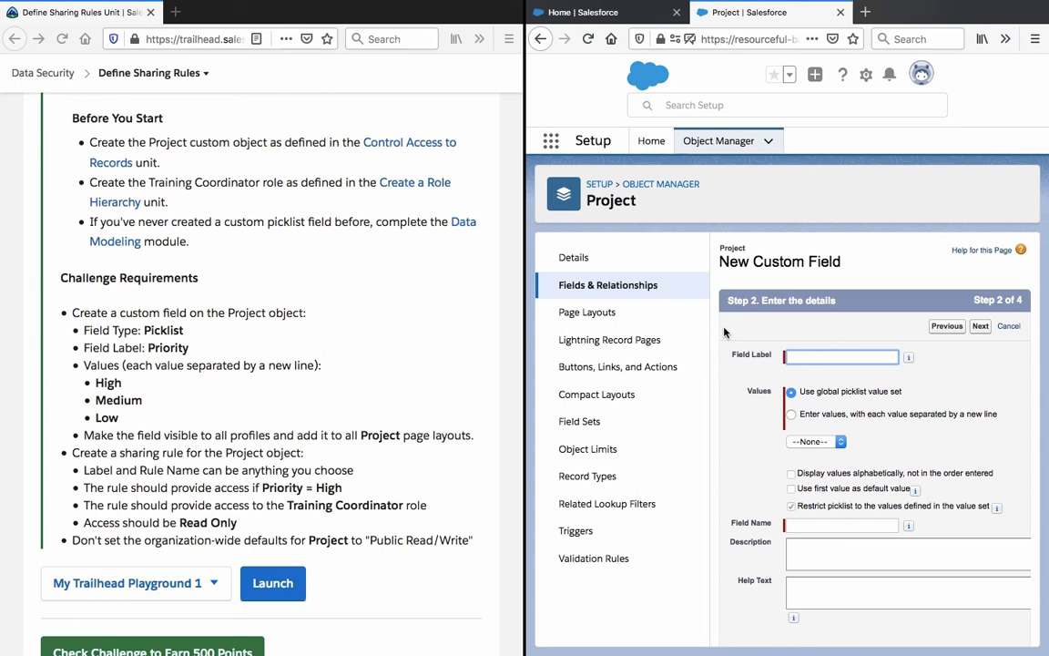
Step: Enter Priority as the label of the new picklist field and let the field name fill in
type("Pri")
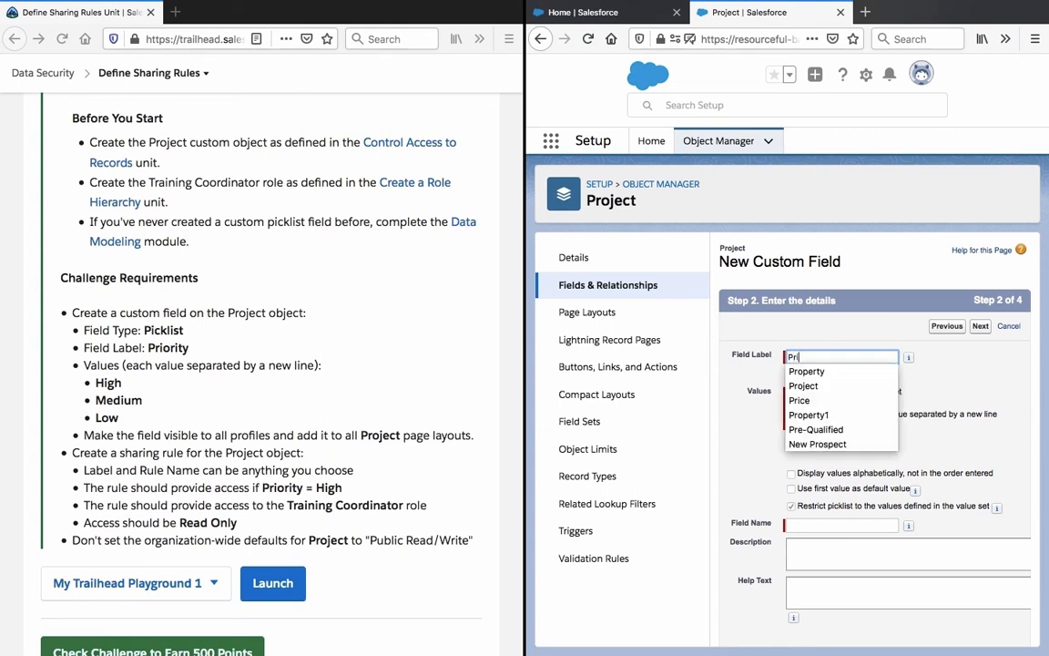
type("ority")
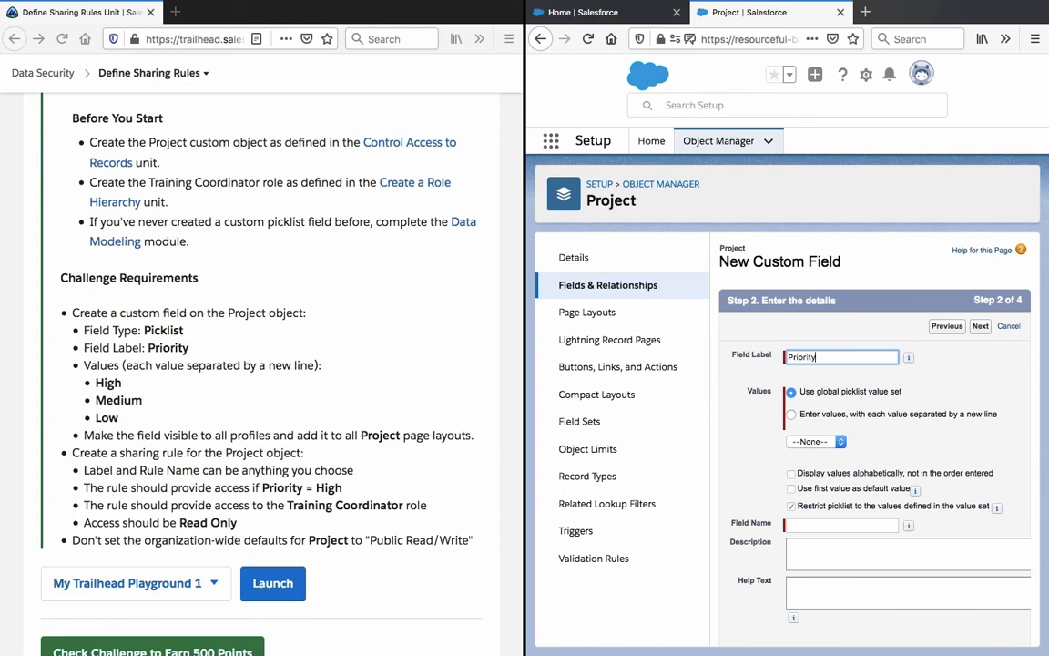
left_click(755, 445)
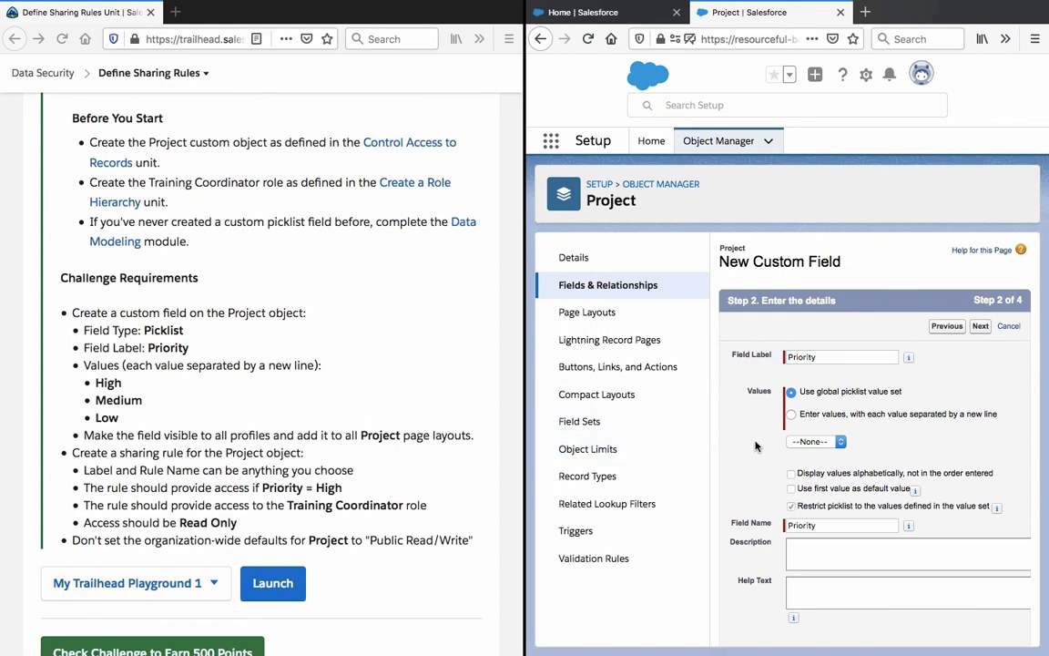
left_click(822, 441)
left_click(893, 436)
scroll(894, 436, "down", 3)
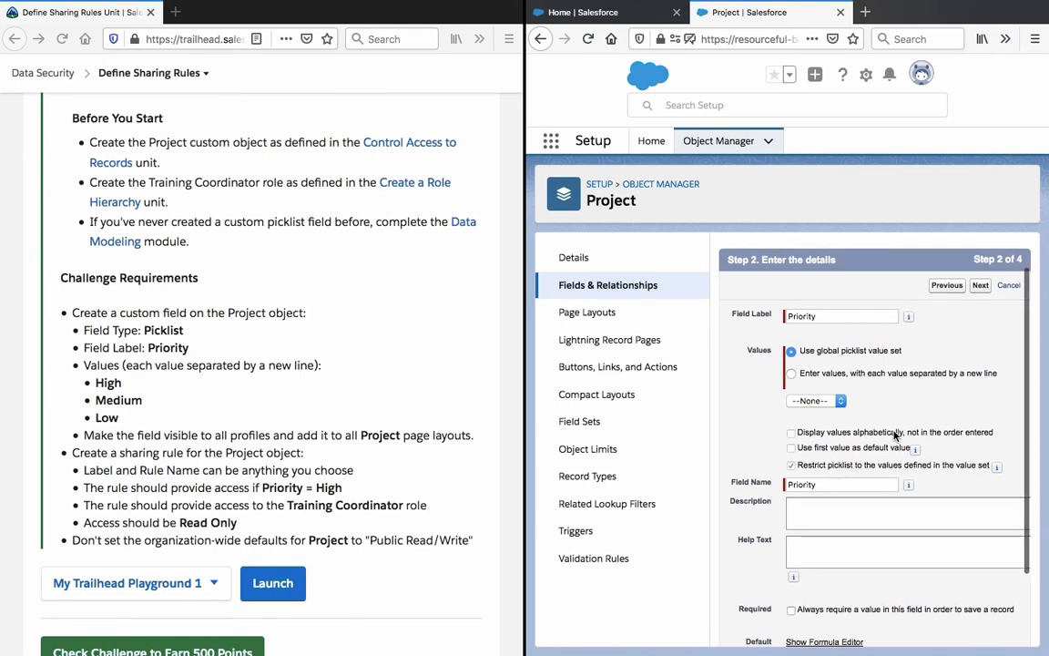
scroll(893, 433, "up", 3)
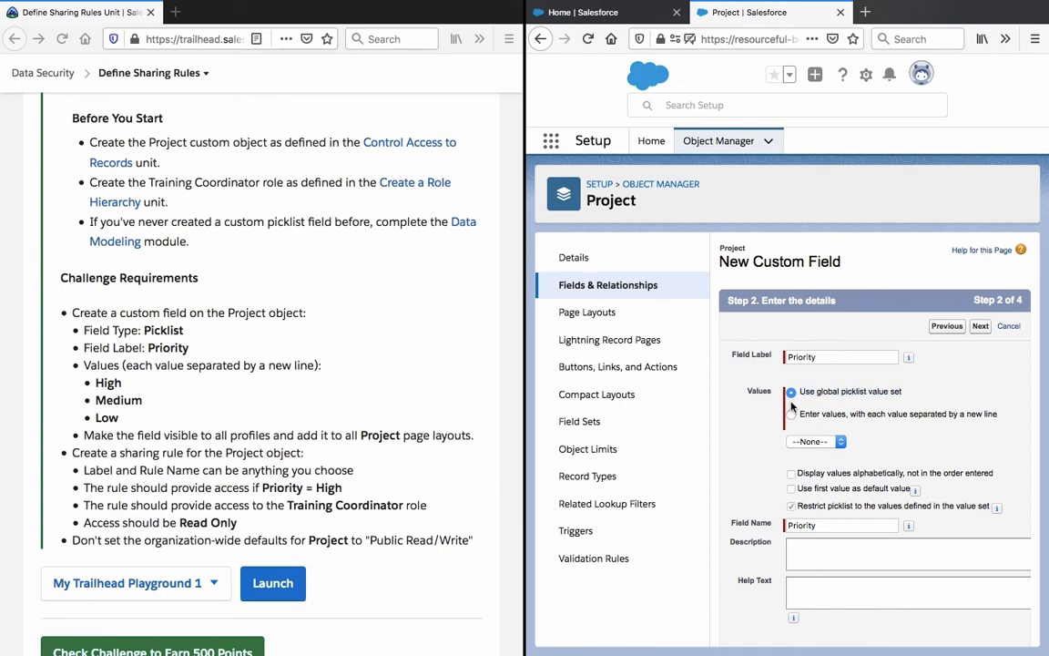
left_click(806, 444)
left_click(806, 444)
Step: Copy the picklist values High, Medium and Low from the challenge requirements
left_click(102, 362)
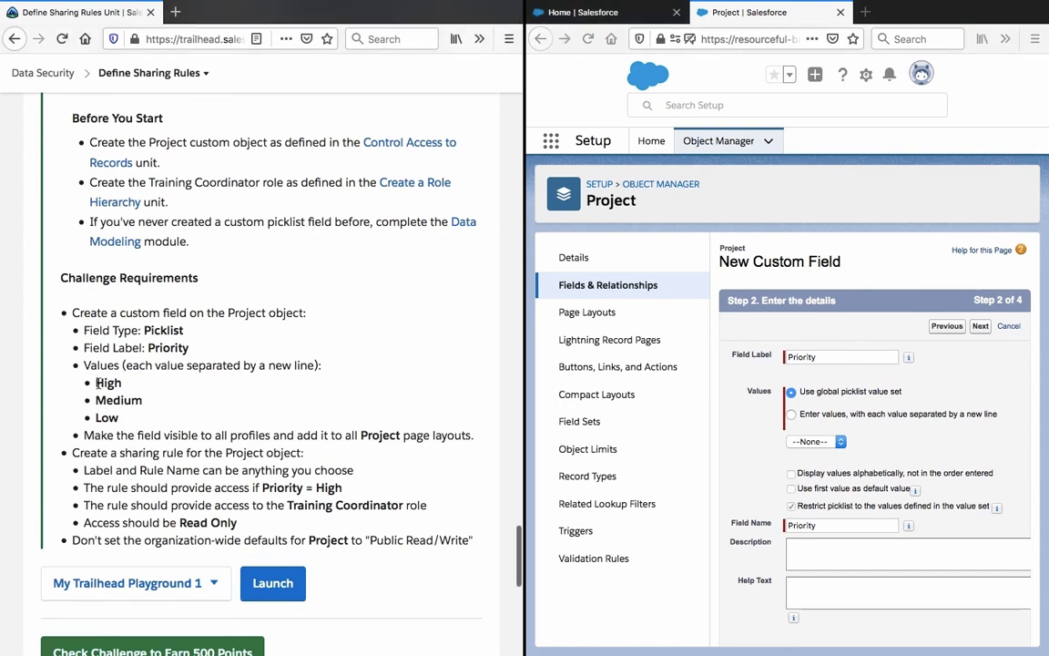
right_click(97, 382)
left_click(85, 394)
left_click_drag(124, 417, 94, 383)
key("ctrl+c")
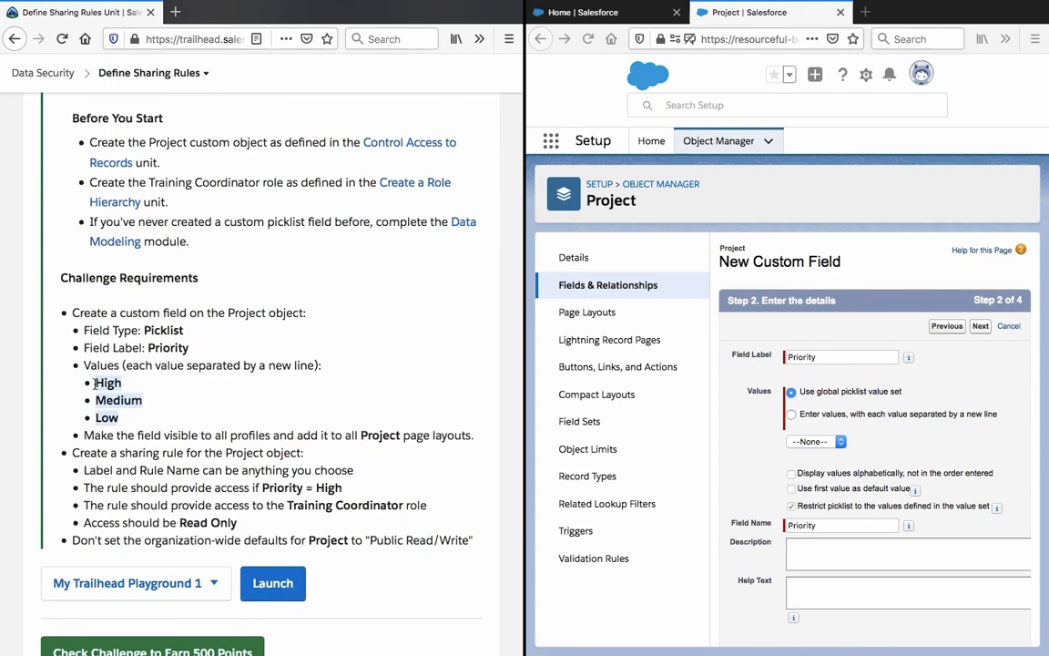
Step: Set the Priority field to use entered values, one per line, and paste High, Medium and Low
left_click(771, 458)
scroll(772, 458, "down", 3)
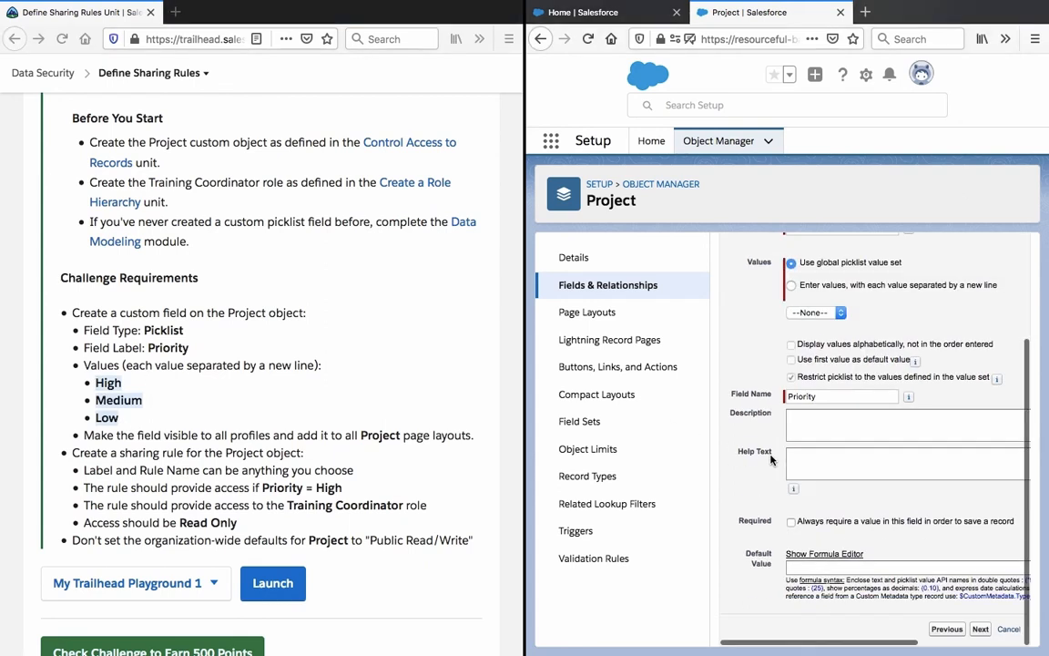
left_click(859, 290)
left_click(848, 351)
key("ctrl+v")
Step: Remove the leading spaces and surplus characters from the pasted High, Medium and Low lines
key("BackSpace")
left_click(797, 329)
key("BackSpace")
key("BackSpace")
key("BackSpace")
key("BackSpace")
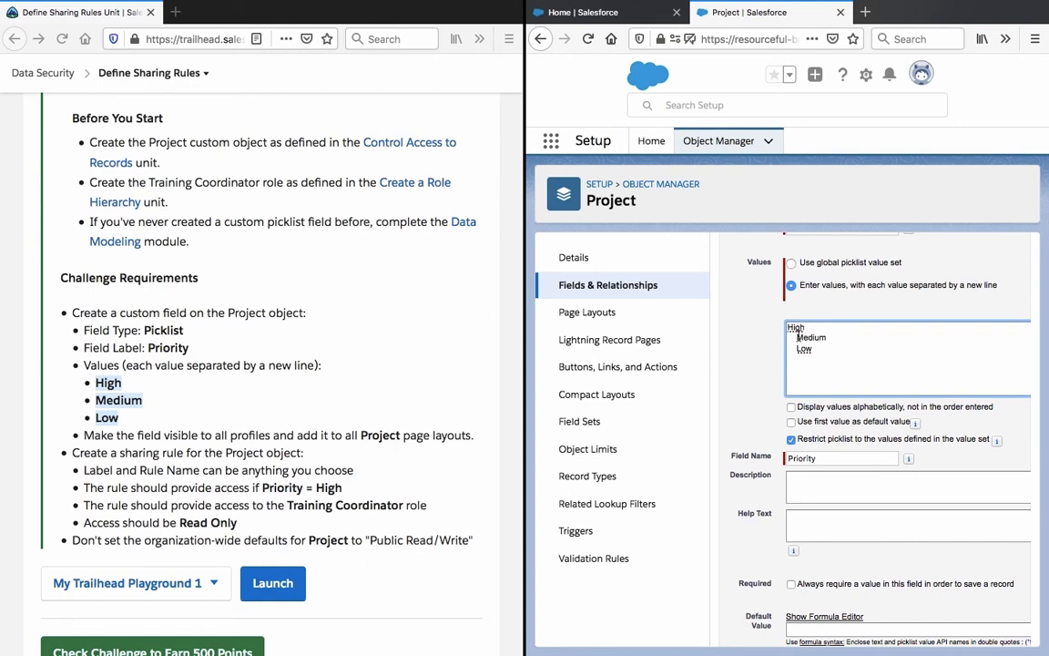
left_click(797, 338)
key("BackSpace")
key("BackSpace")
key("BackSpace")
key("BackSpace")
left_click_drag(797, 349, 732, 350)
key("BackSpace")
left_click(730, 405)
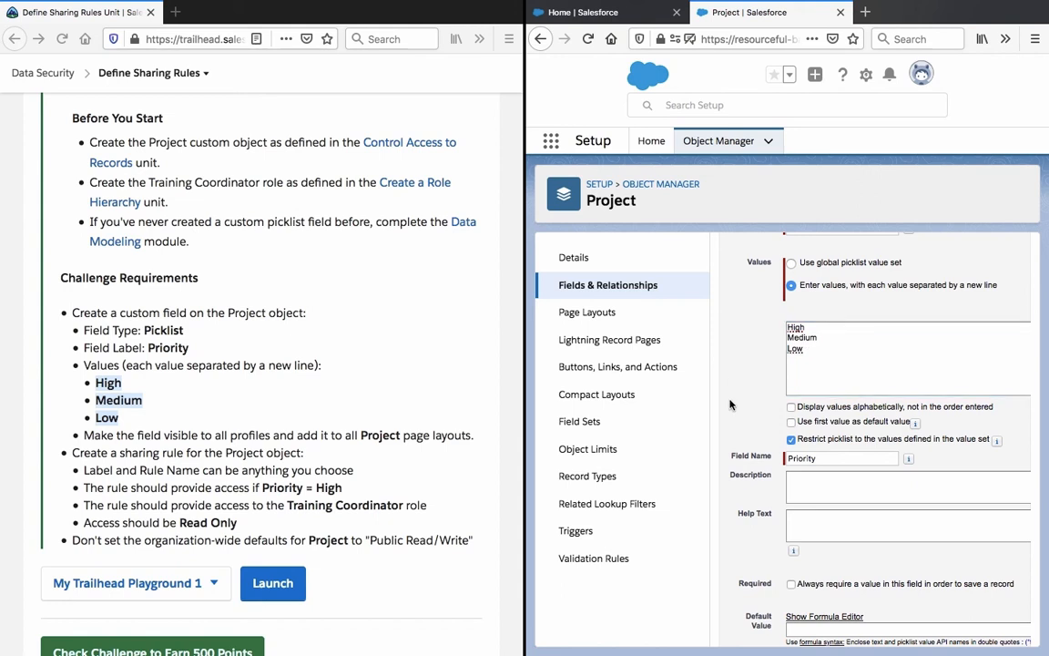
double_click(845, 376)
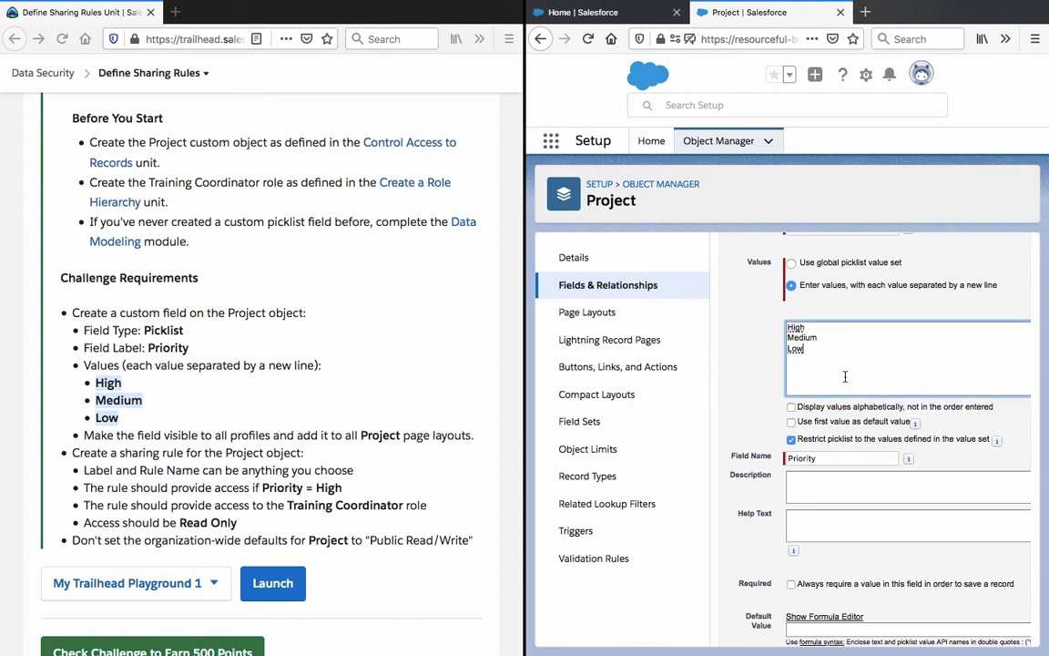
left_click(717, 366)
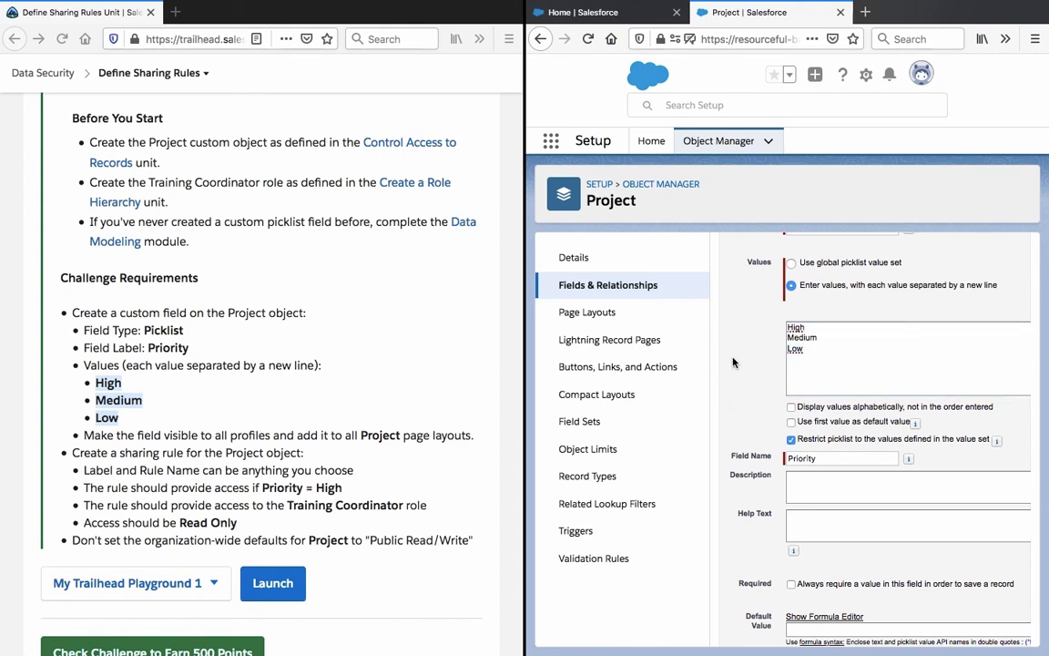
Step: Reread the challenge requirement on profile visibility and Project page layouts for the Priority field
scroll(743, 362, "down", 1)
scroll(743, 362, "down", 1)
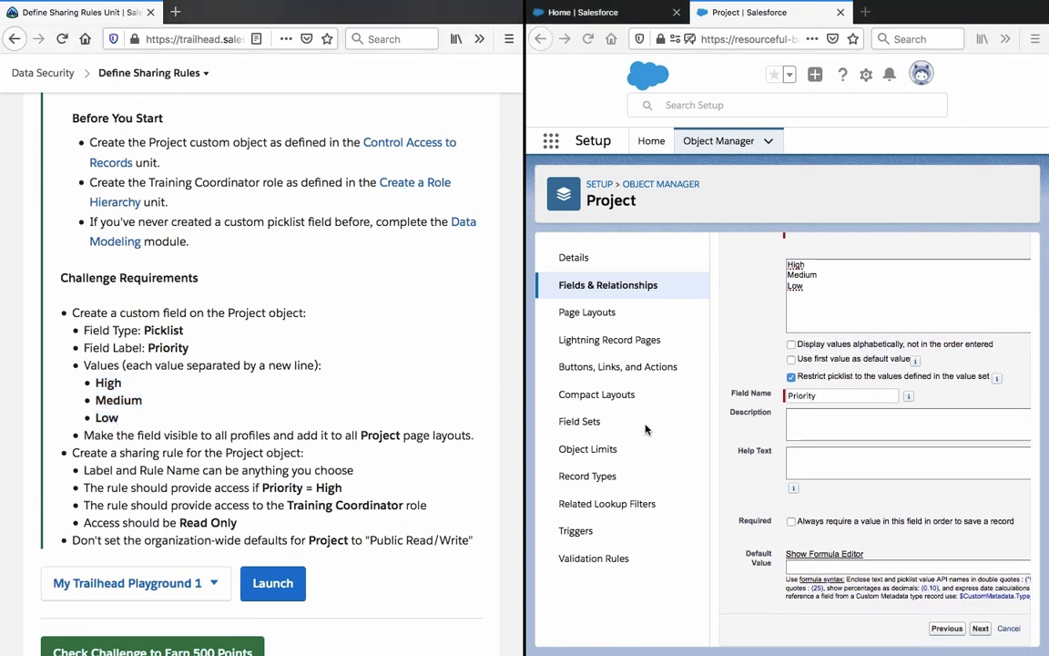
triple_click(426, 436)
triple_click(426, 437)
left_click(426, 438)
double_click(377, 437)
right_click(376, 437)
left_click(401, 441)
Step: Review the Priority field's entered details, from its label and values to the default value section
scroll(783, 455, "up", 4)
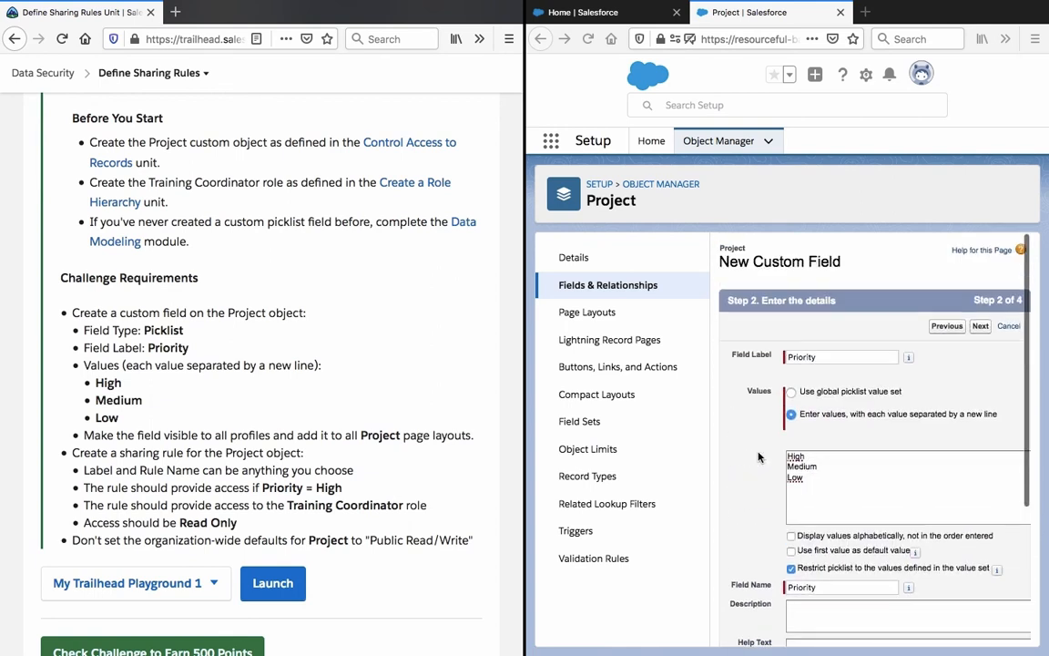
scroll(761, 457, "down", 4)
scroll(759, 457, "right", 3)
scroll(759, 457, "left", 3)
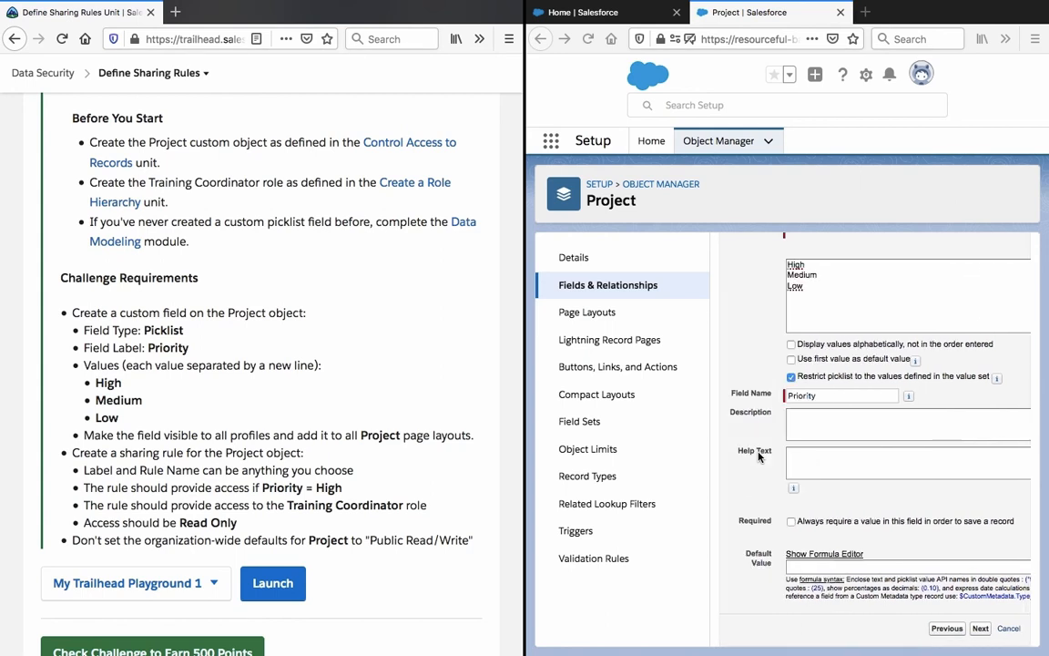
scroll(759, 457, "up", 1)
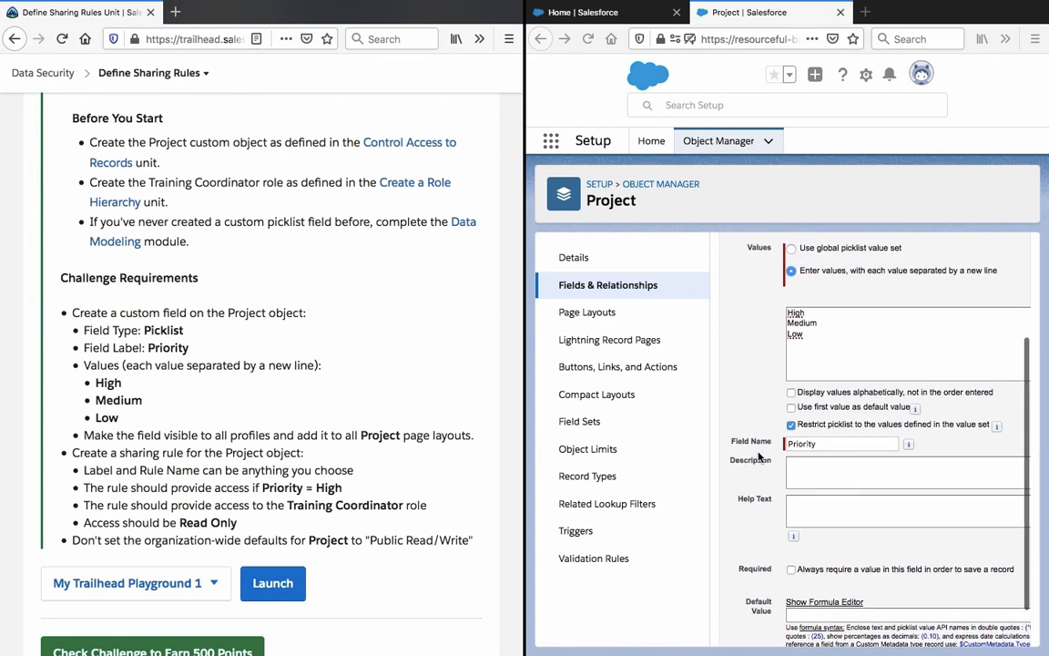
scroll(759, 457, "down", 1)
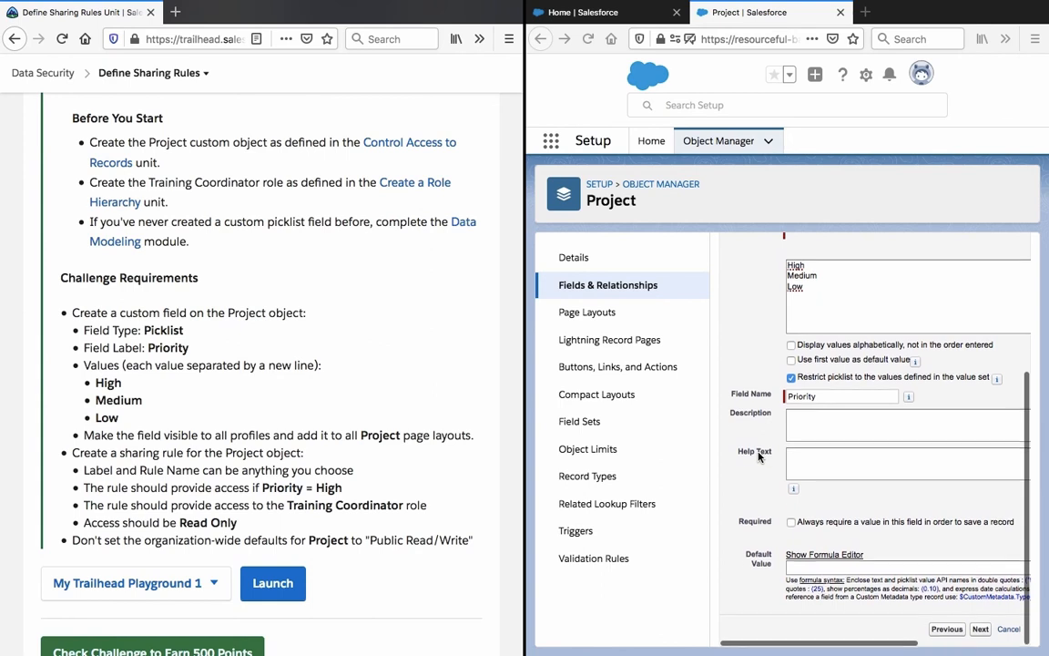
scroll(759, 457, "up", 1)
scroll(759, 457, "up", 2)
scroll(759, 457, "down", 3)
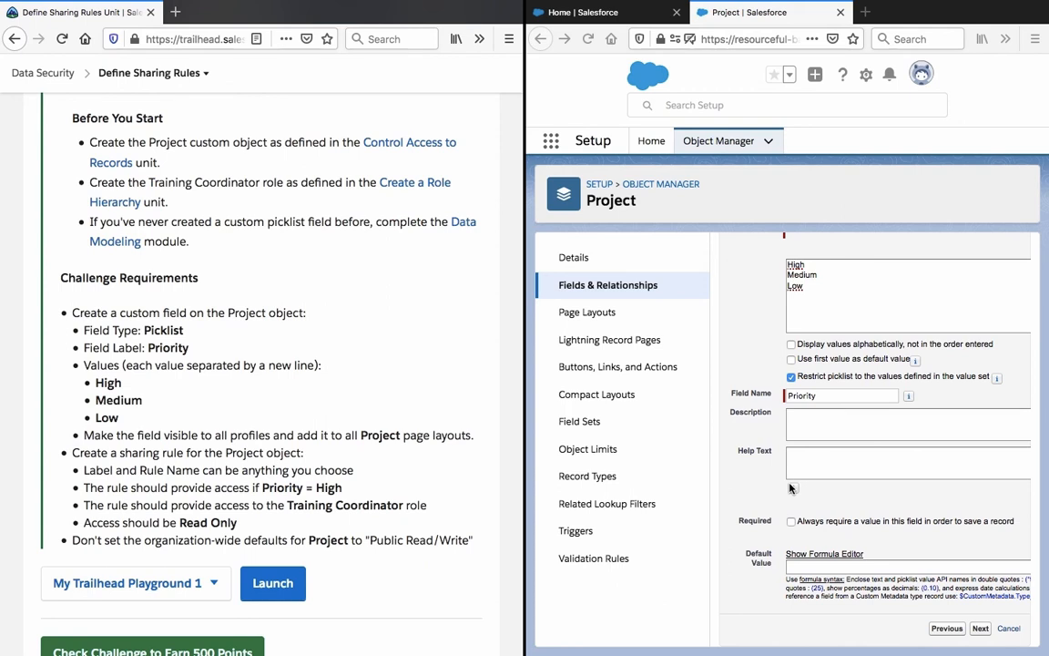
scroll(790, 489, "right", 2)
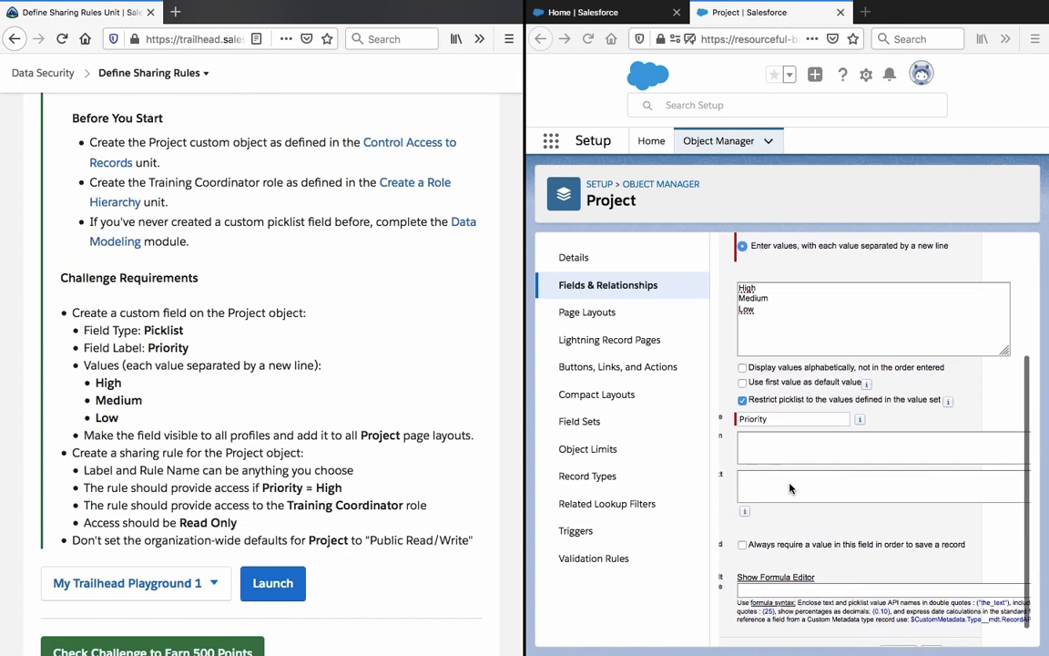
scroll(790, 489, "up", 2)
scroll(789, 489, "down", 3)
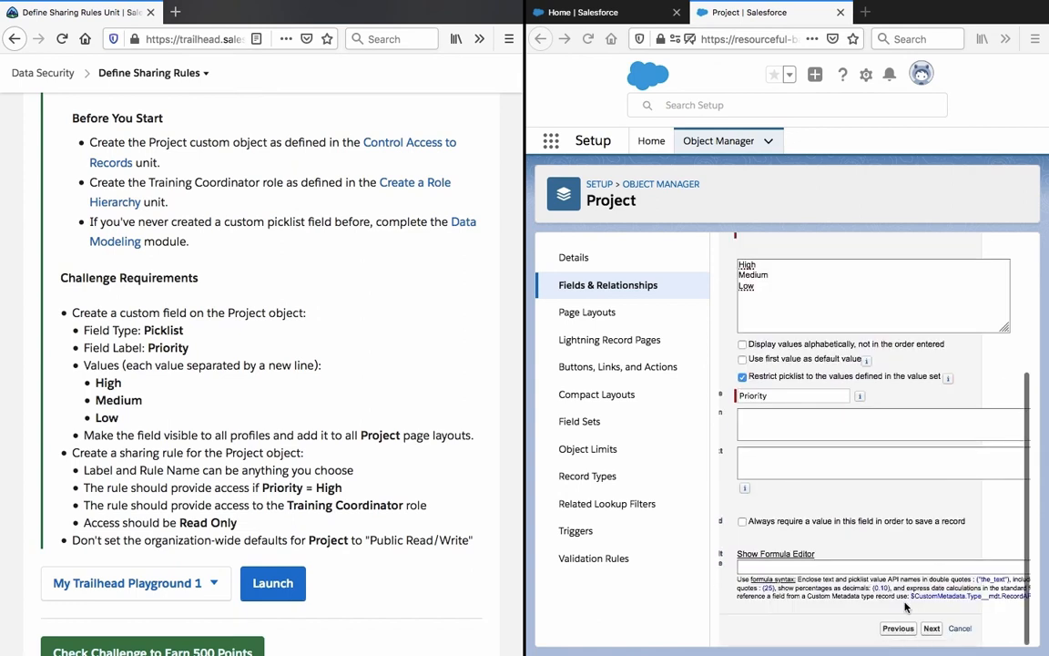
Step: Make the Priority field visible to all profiles, keep it on the Project page layouts and save it
left_click(933, 629)
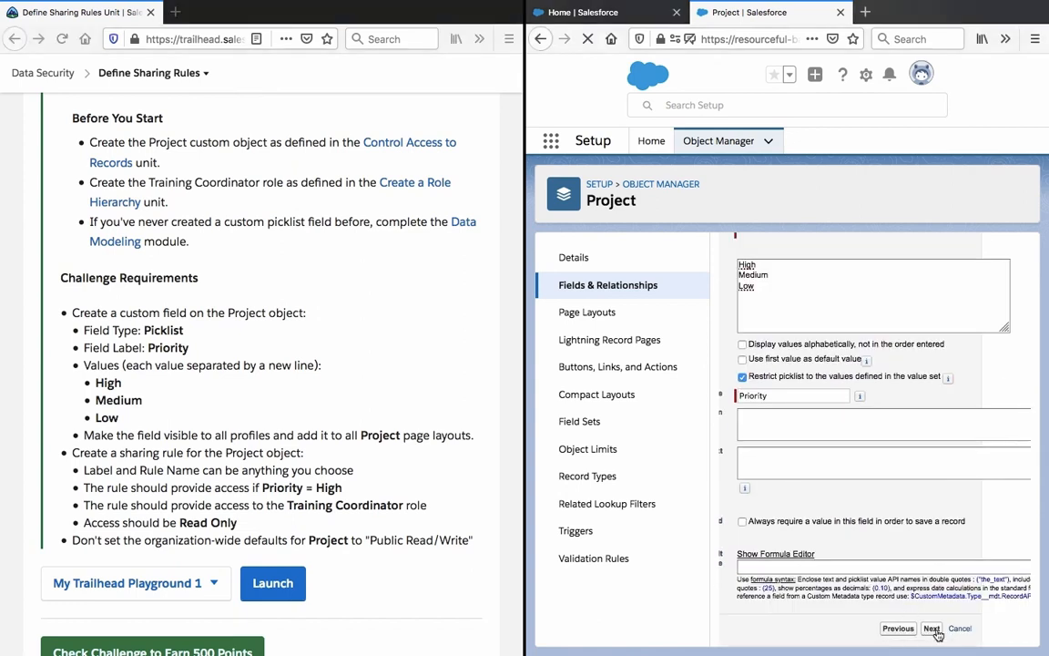
scroll(902, 502, "left", 2)
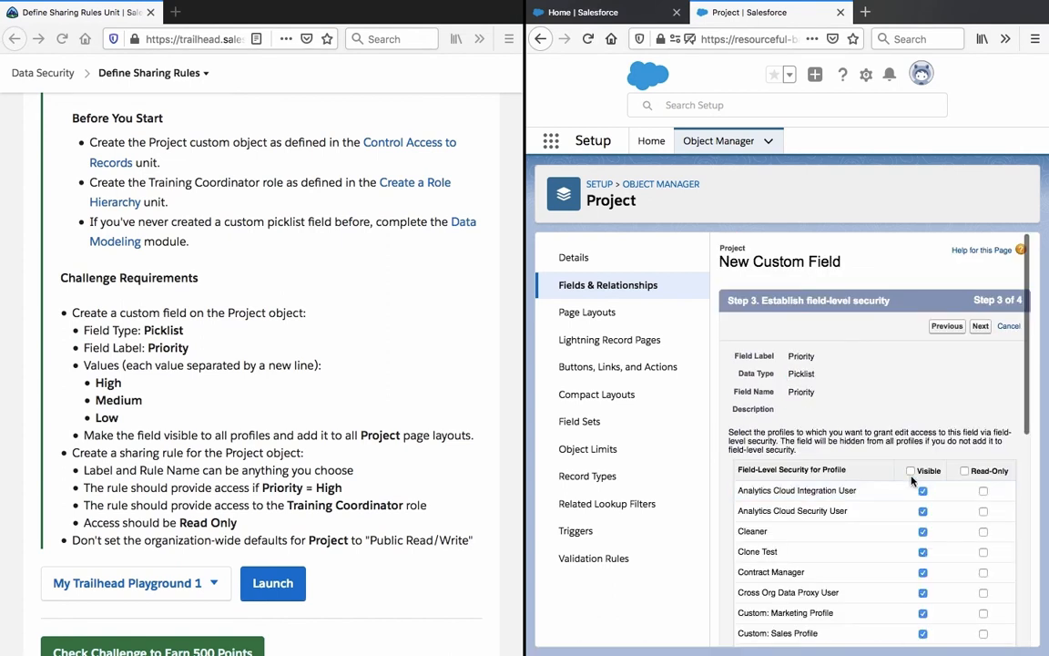
left_click(912, 471)
scroll(914, 472, "down", 4)
scroll(914, 472, "up", 4)
left_click(981, 326)
left_click(987, 330)
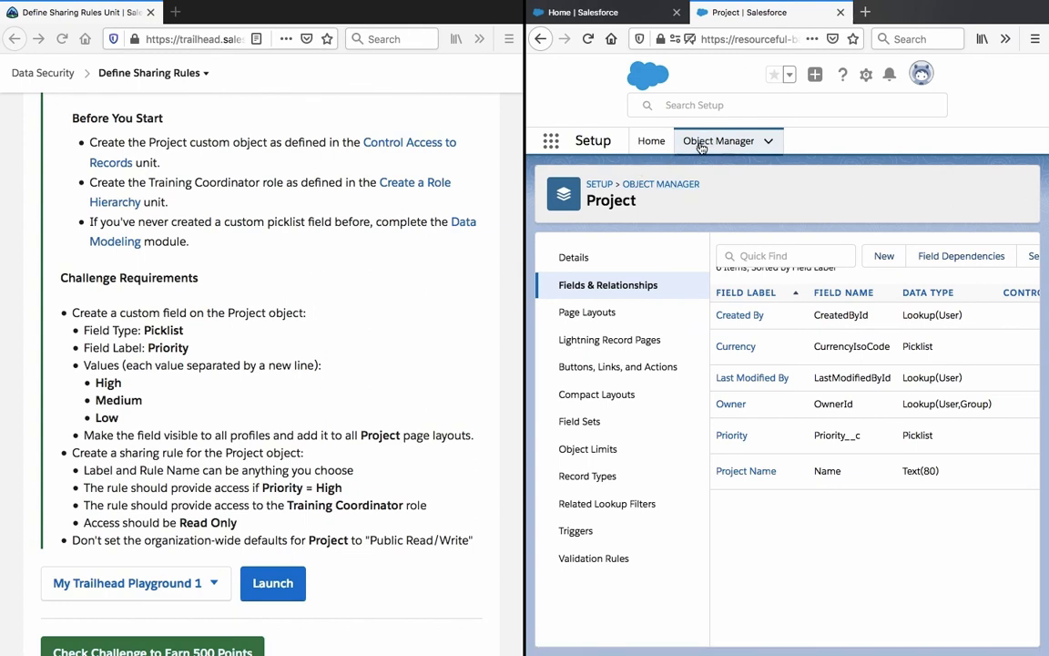
Step: Return to Setup Home, search for sharing and open Sharing Settings
left_click(651, 143)
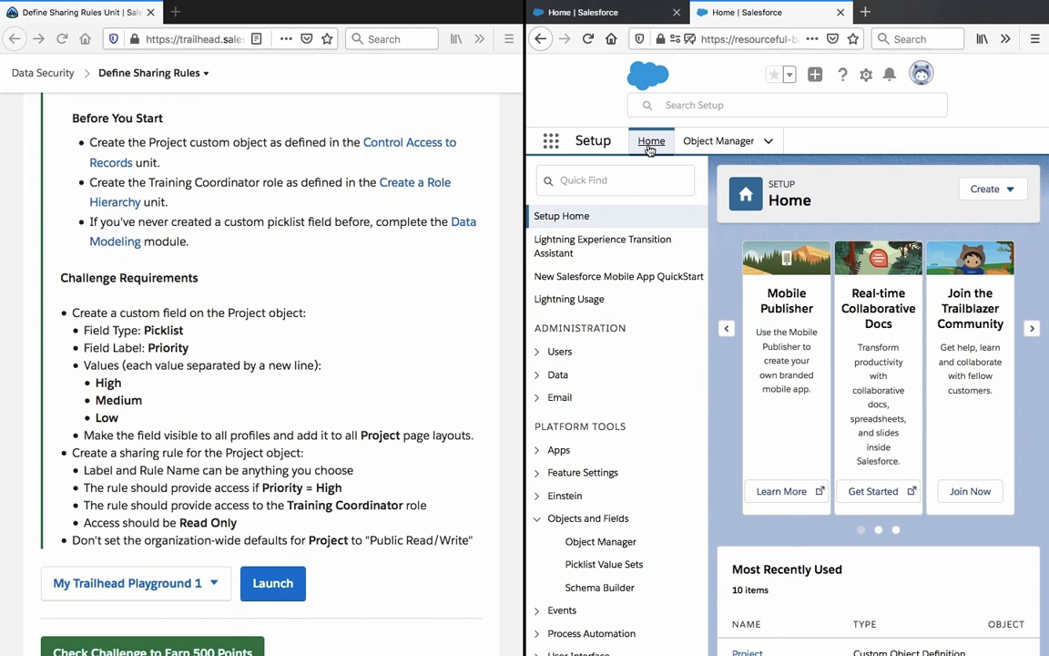
left_click(616, 186)
type("sh")
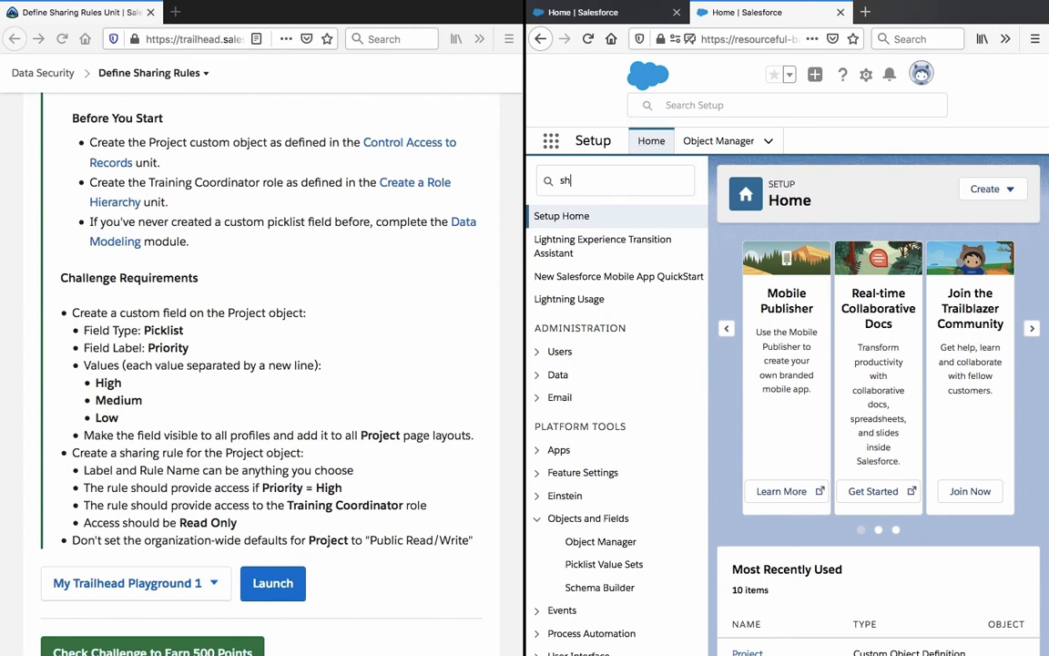
type("aring")
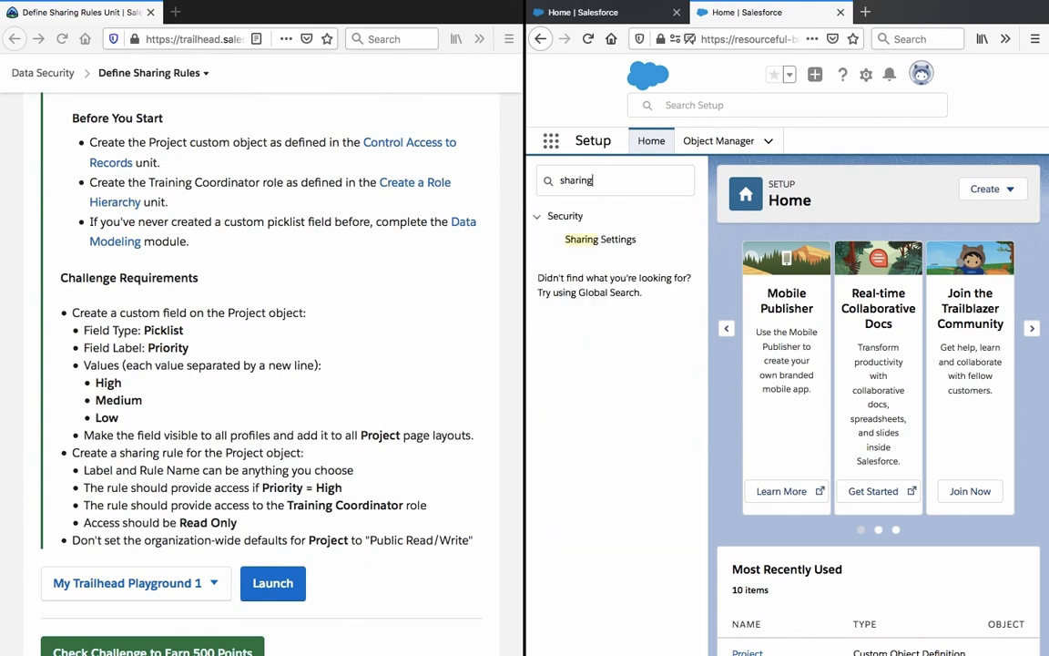
left_click(599, 239)
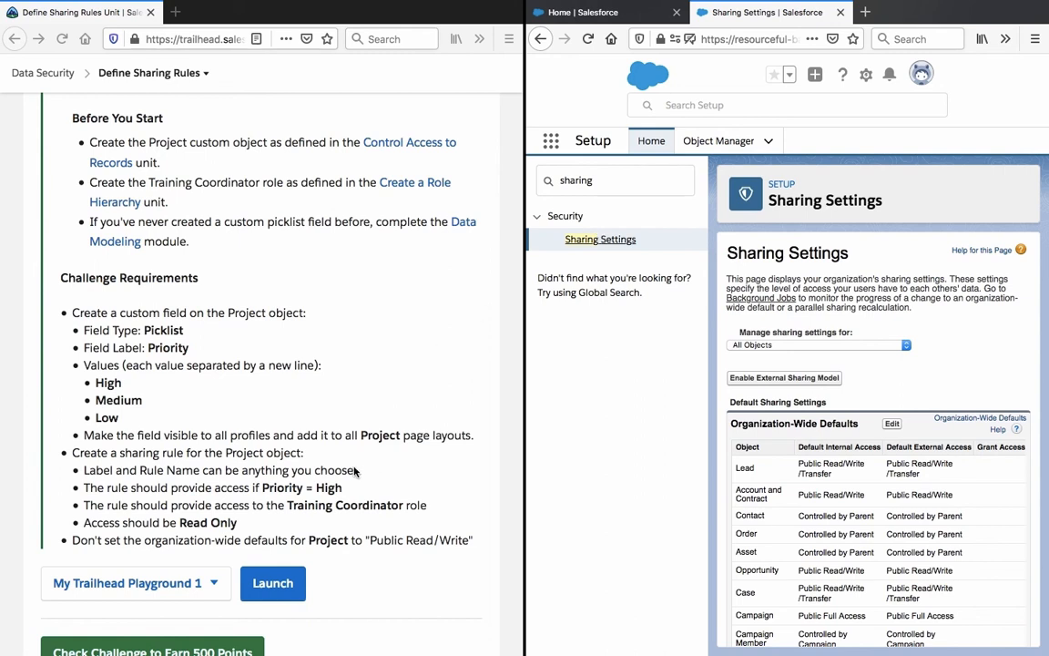
Step: Check the challenge's rule-naming requirement and show the sharing settings for the Project object
left_click_drag(81, 470, 356, 470)
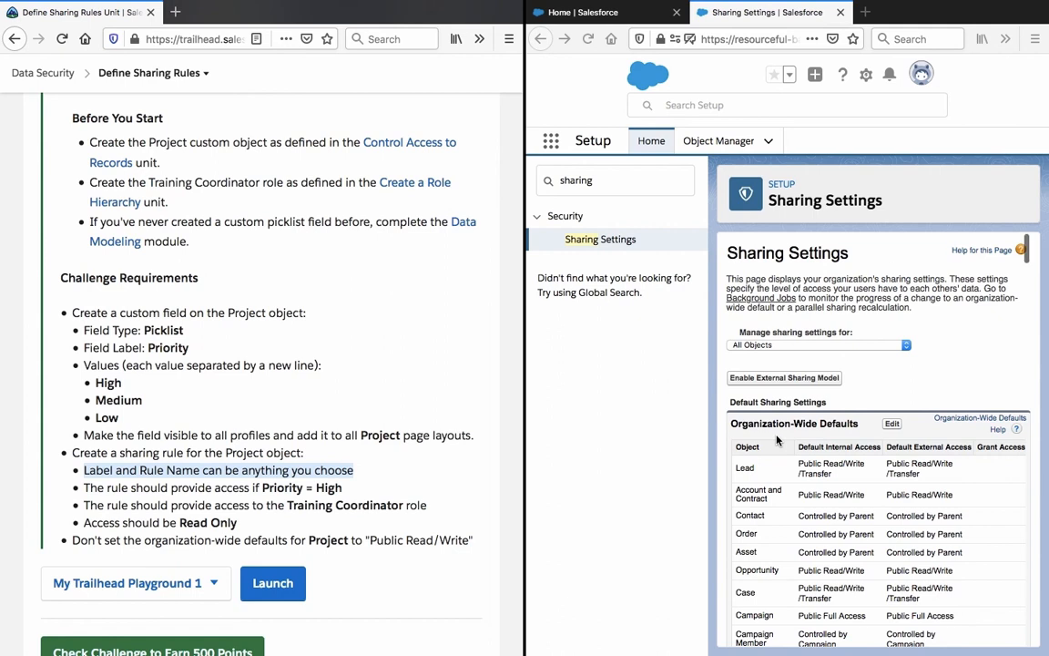
scroll(777, 440, "down", 1)
scroll(777, 440, "down", 5)
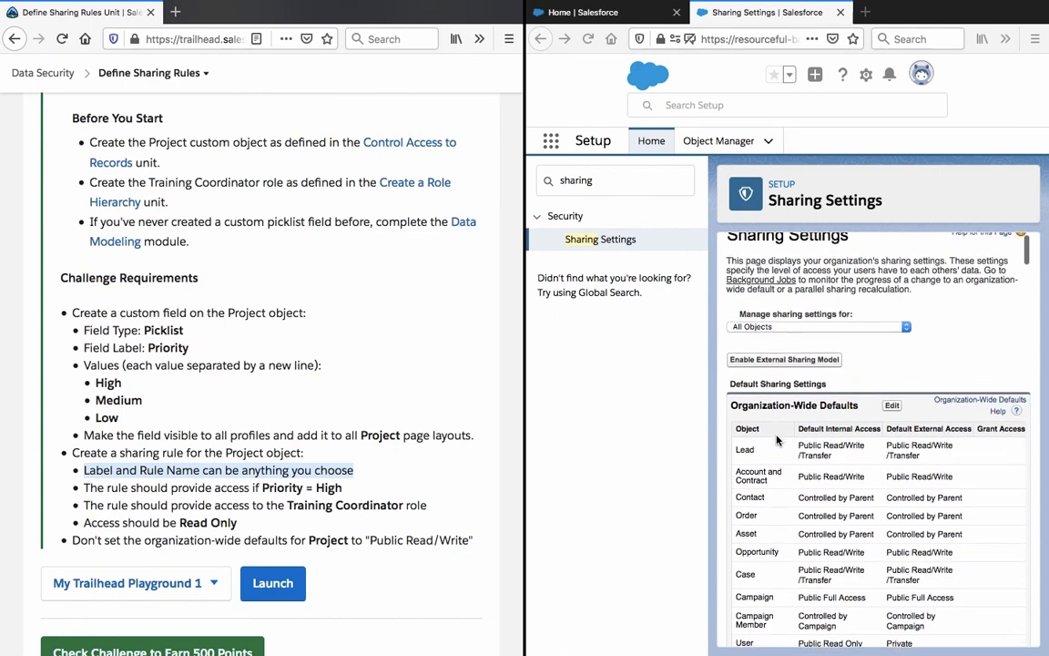
scroll(777, 440, "up", 5)
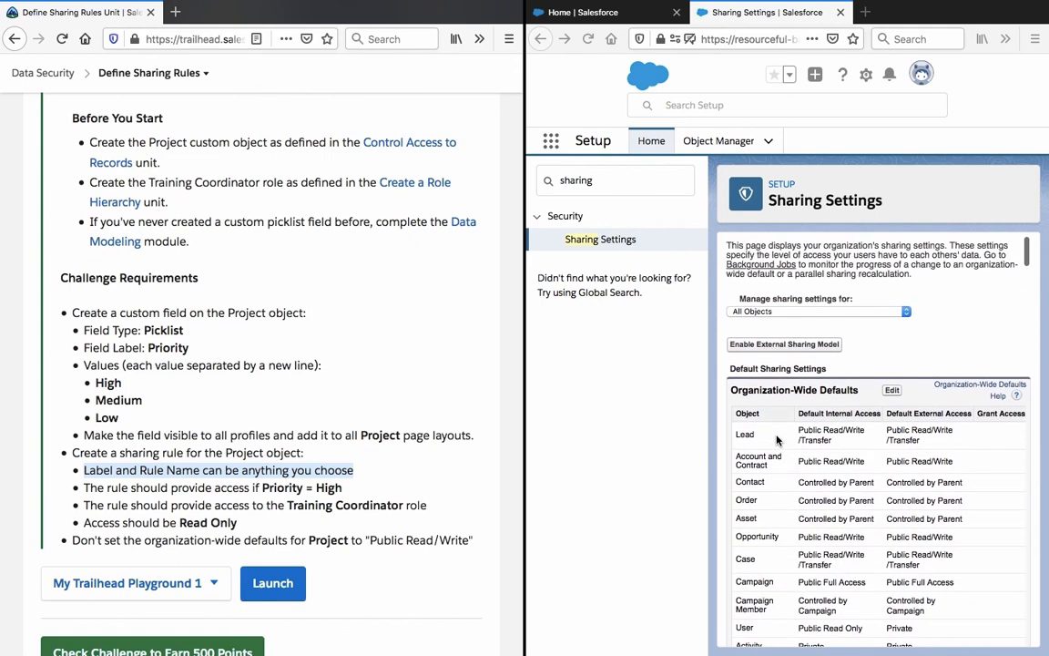
left_click(828, 340)
scroll(826, 450, "down", 10)
scroll(826, 450, "down", 3)
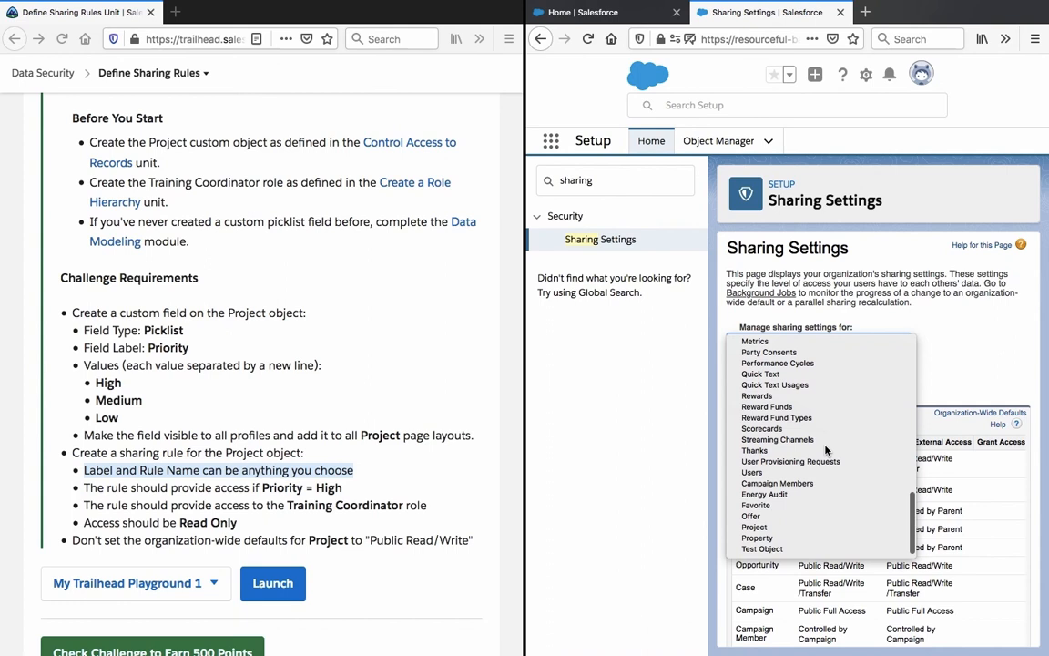
left_click(807, 526)
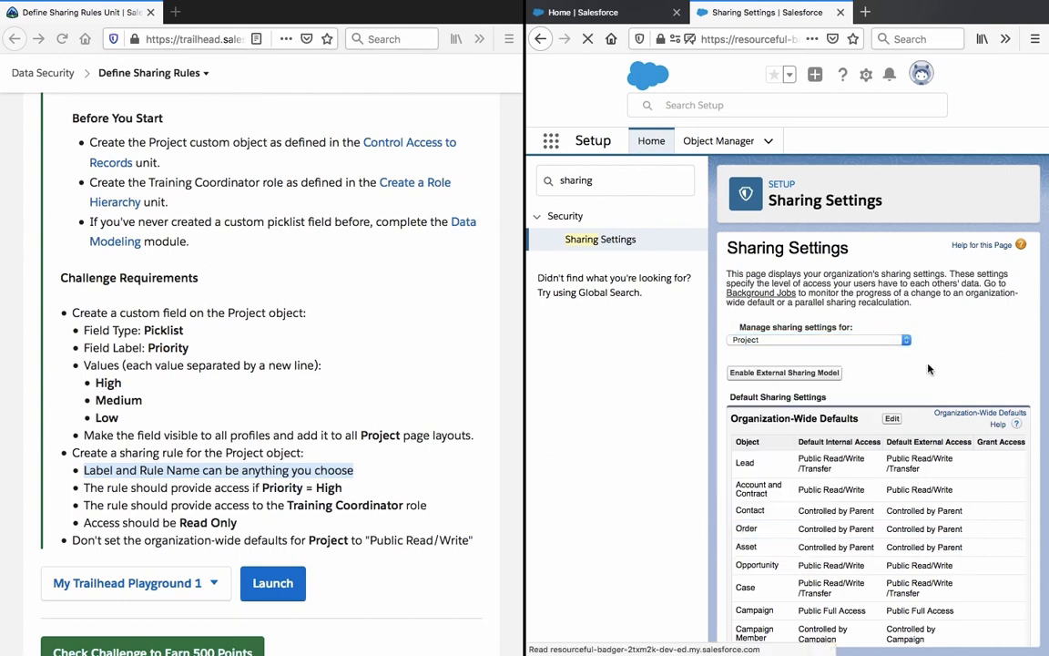
scroll(883, 460, "down", 5)
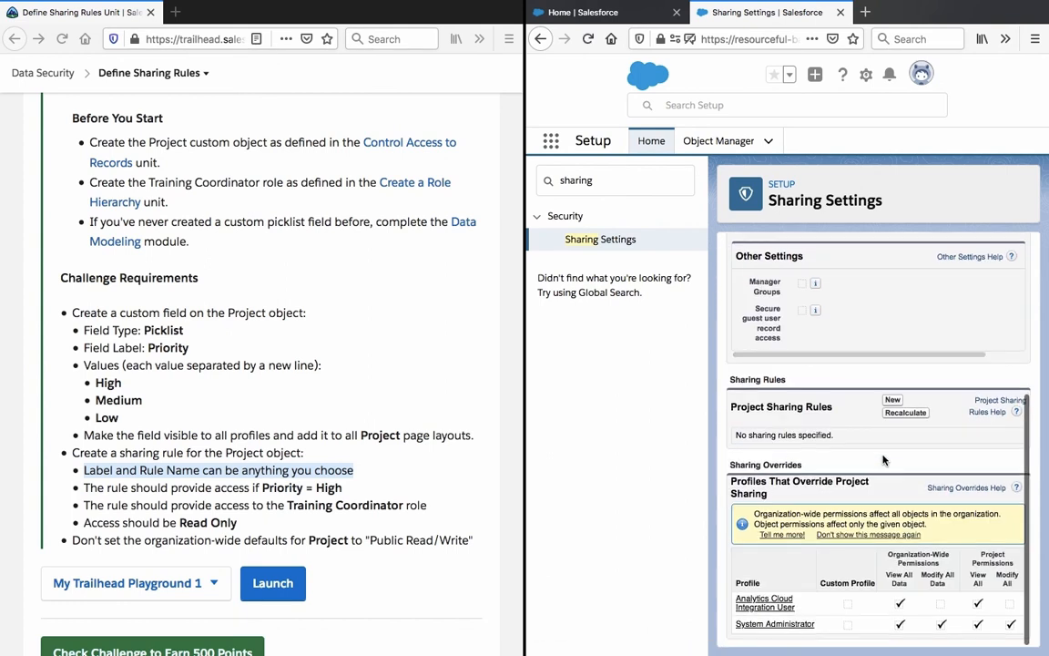
Step: Start a new Project sharing rule with Test123 as both its label and rule name
left_click(894, 401)
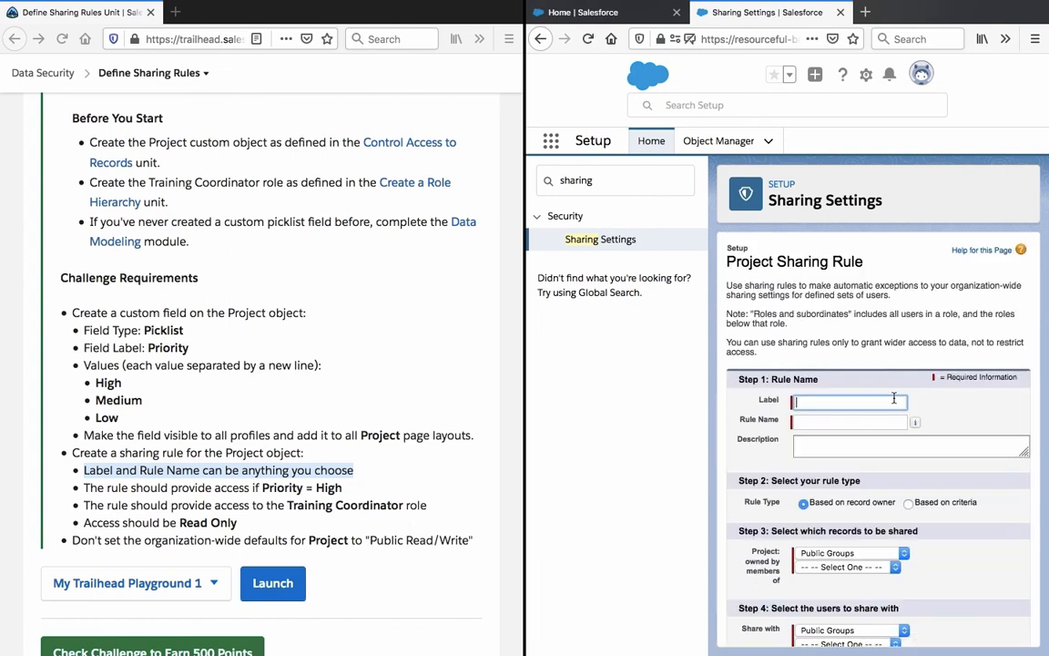
left_click(837, 399)
type("Test")
left_click(841, 447)
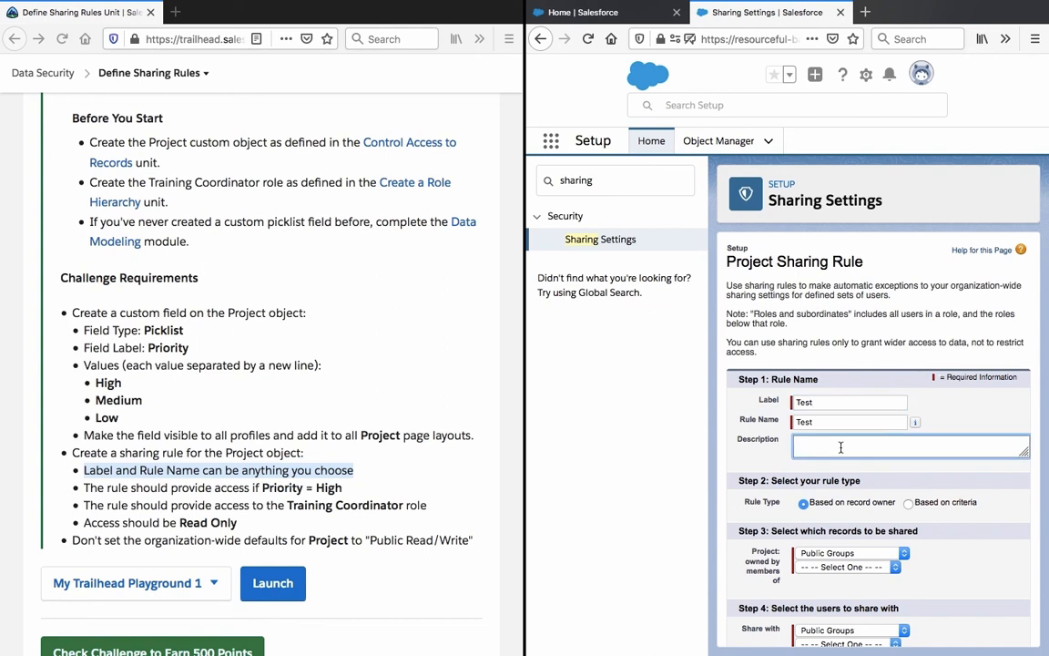
left_click(839, 402)
type("123")
left_click(839, 422)
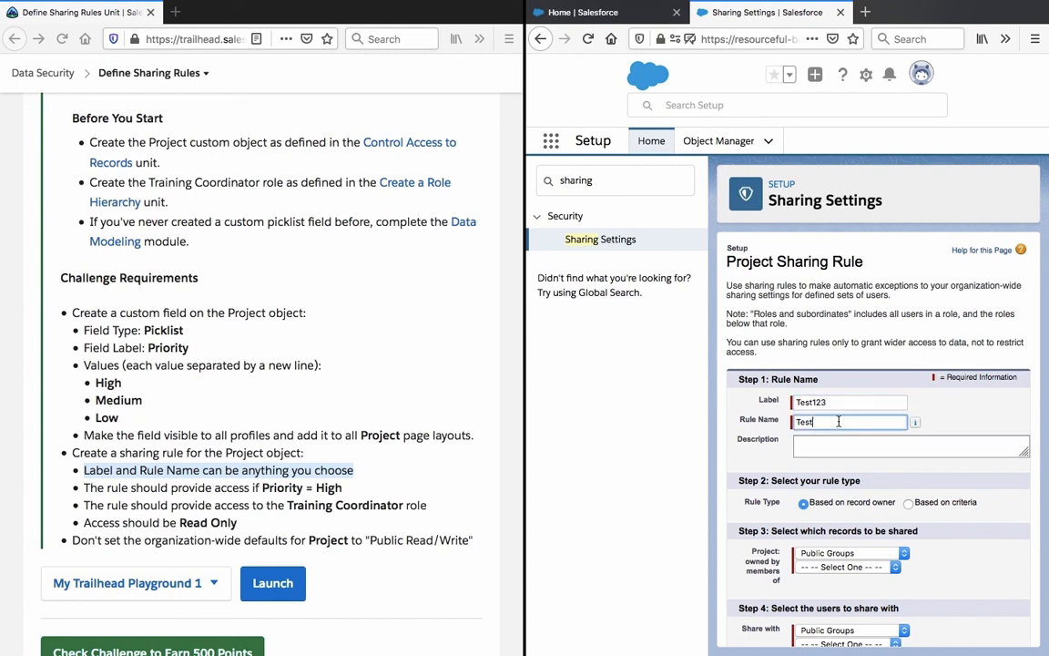
type("123")
left_click(898, 393)
scroll(949, 425, "down", 2)
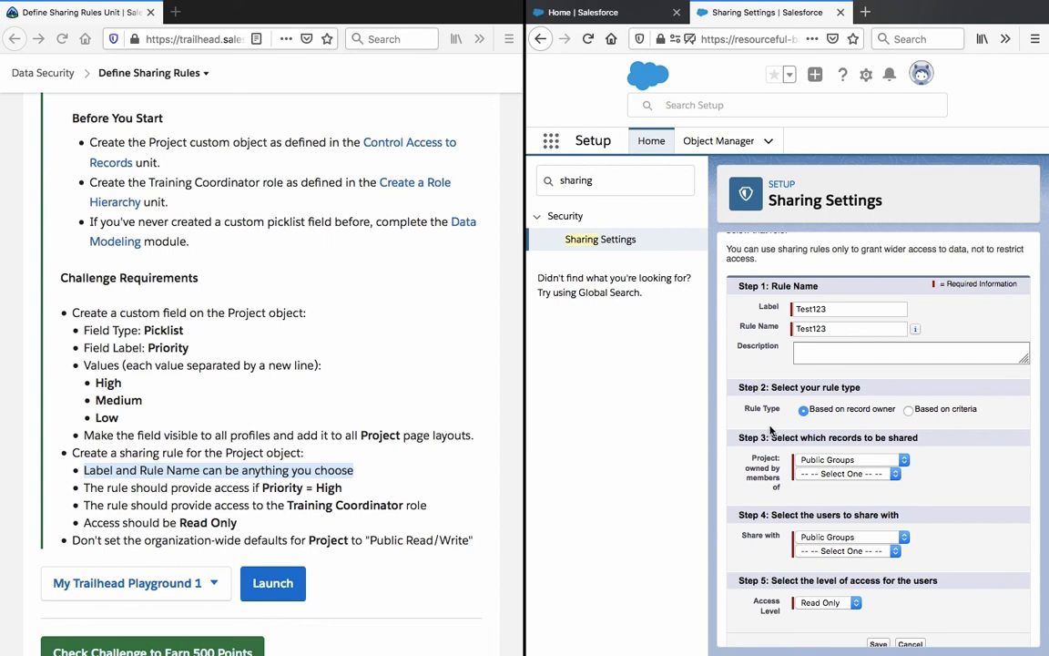
left_click(835, 461)
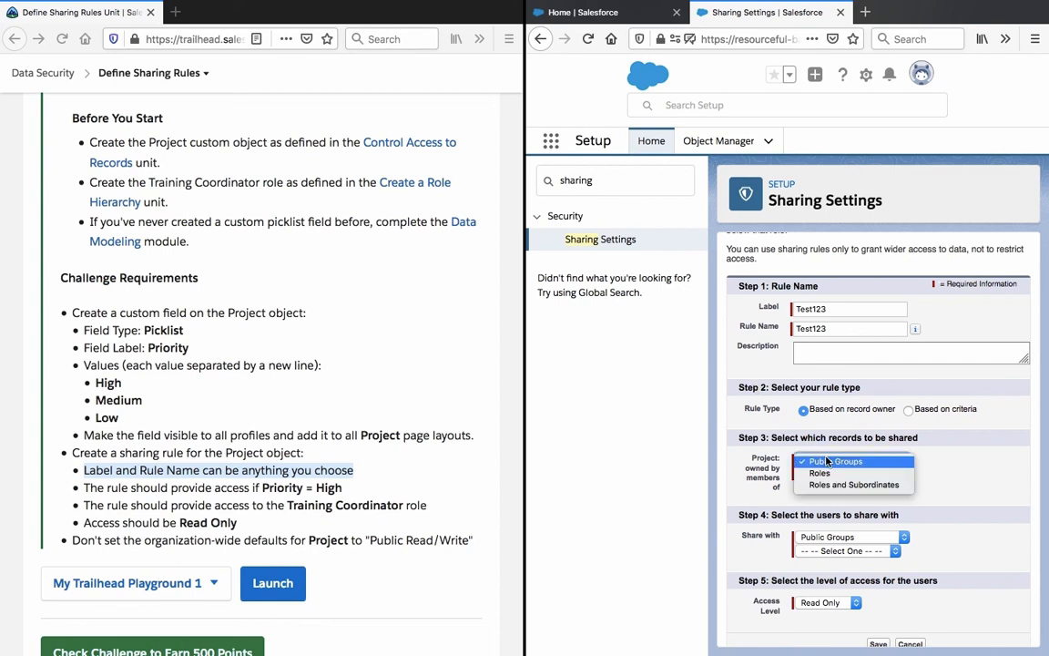
left_click(782, 433)
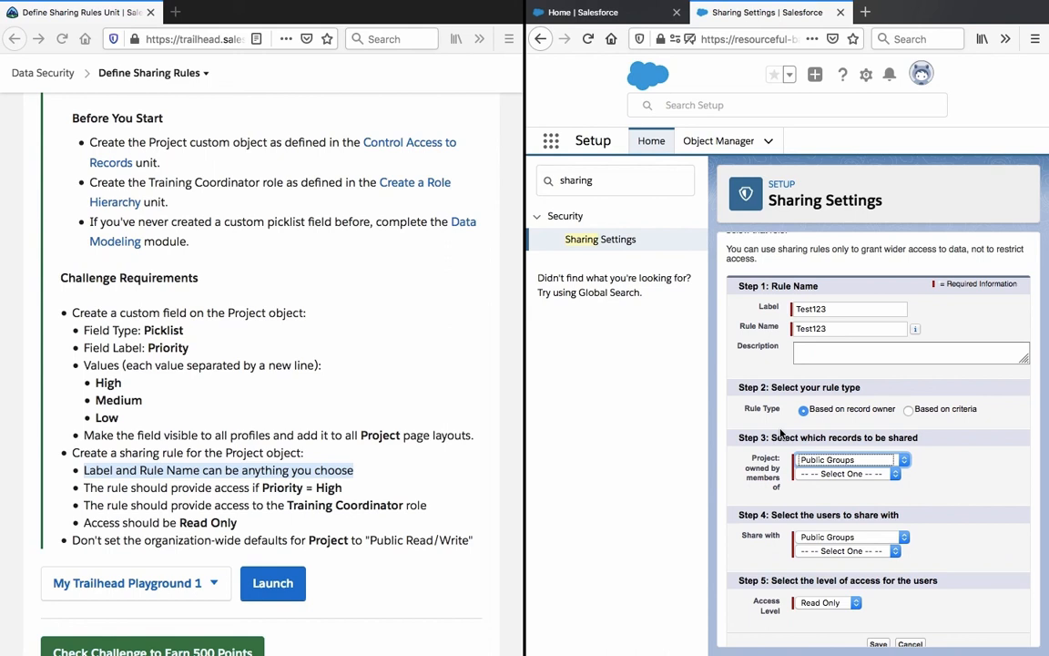
scroll(782, 433, "down", 1)
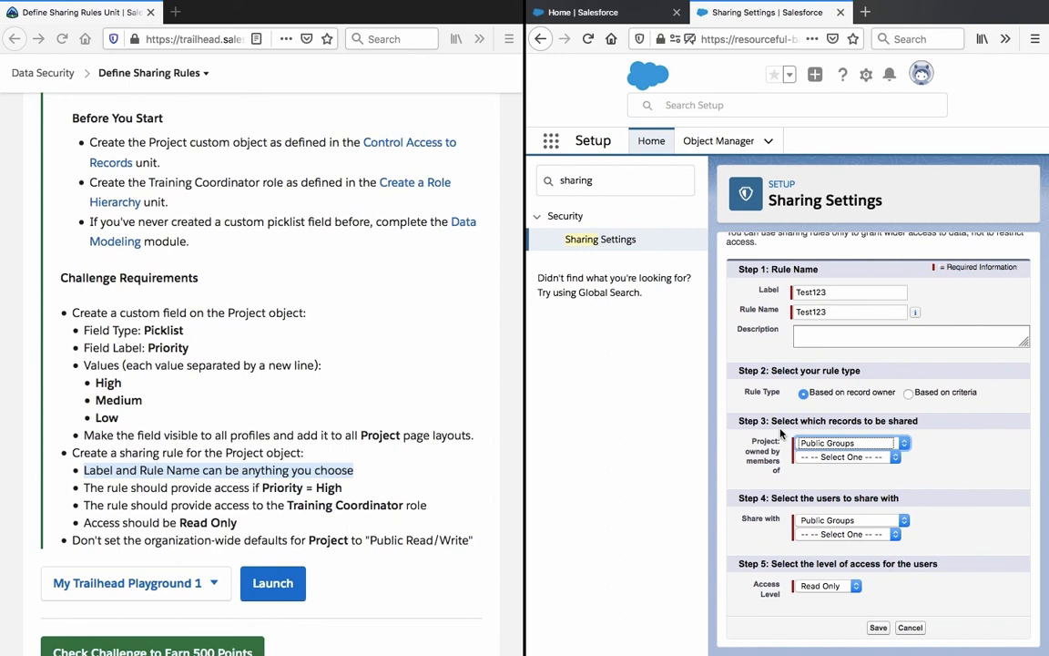
left_click(827, 446)
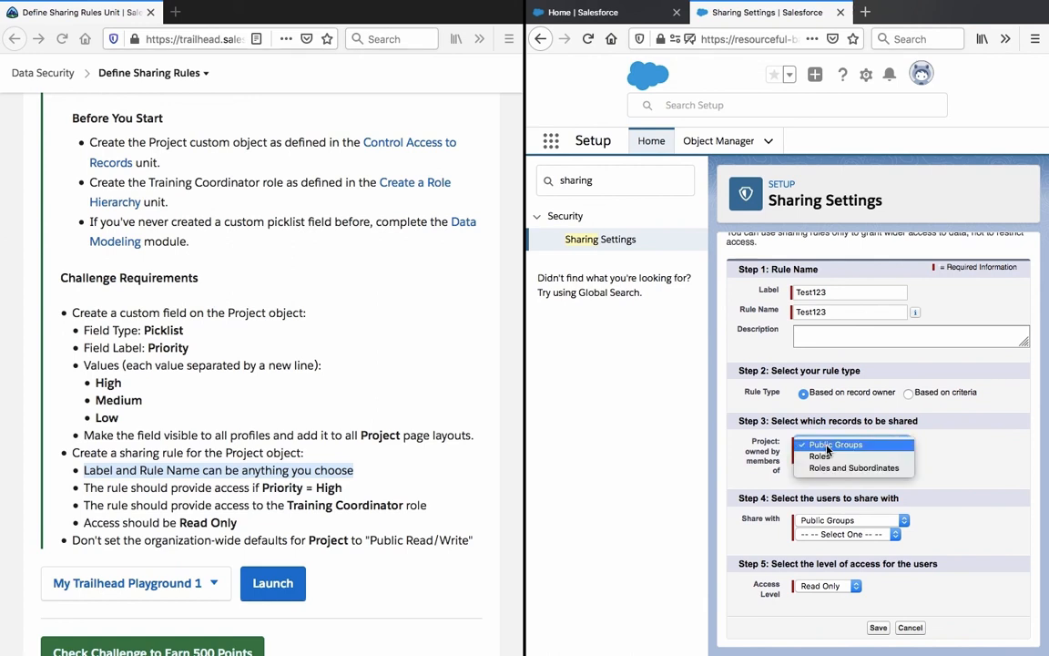
left_click(829, 446)
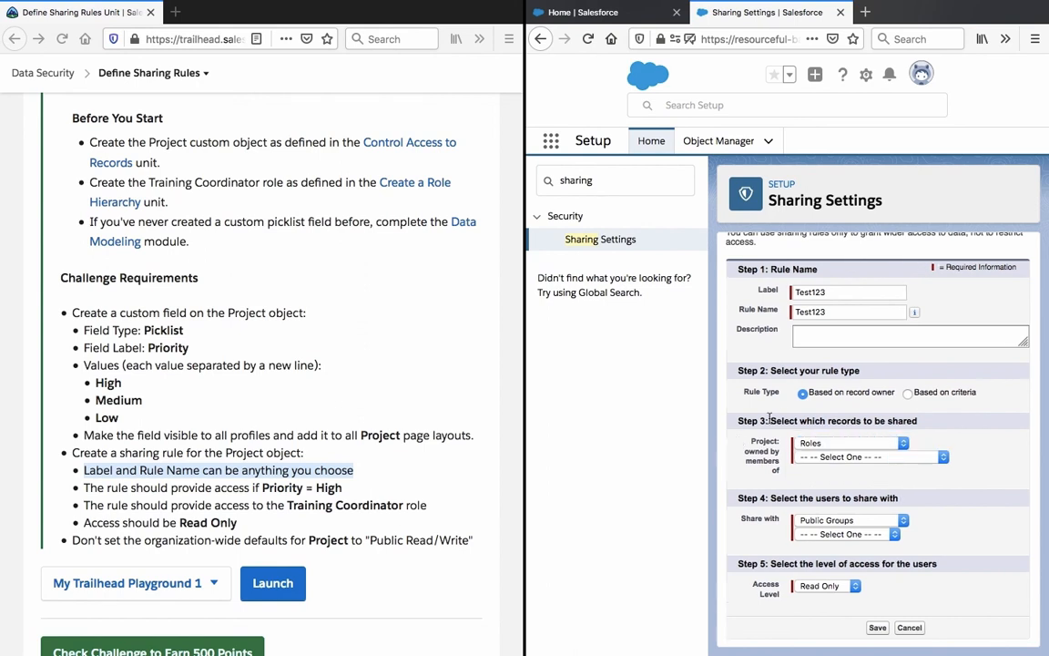
Step: Base the Test123 rule on criteria and set its first condition to Priority equals High
left_click(908, 394)
left_click(810, 460)
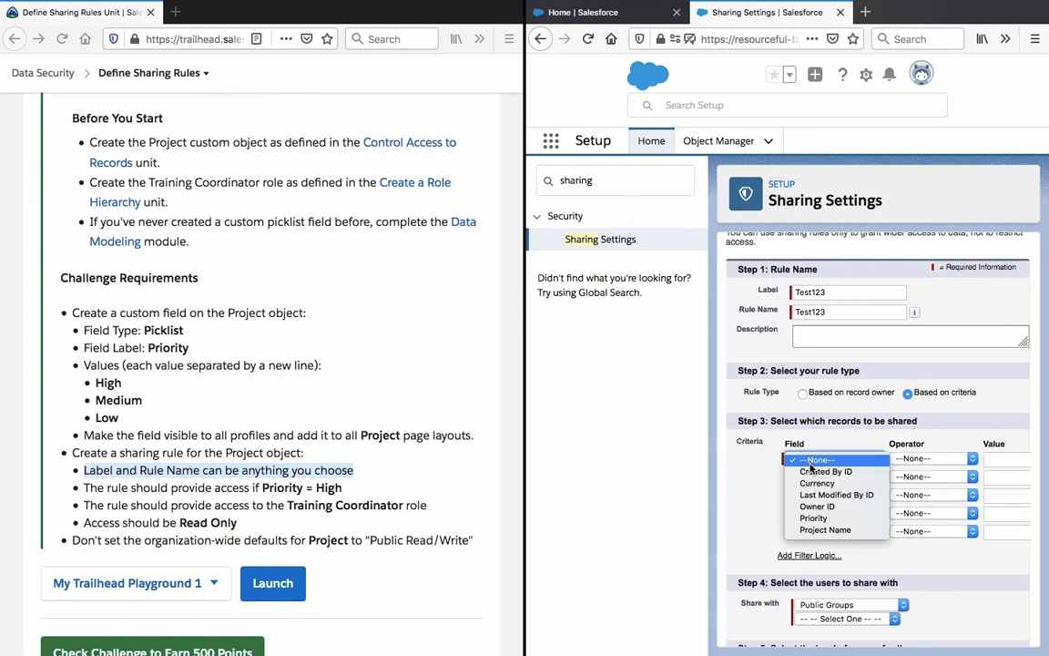
left_click(813, 517)
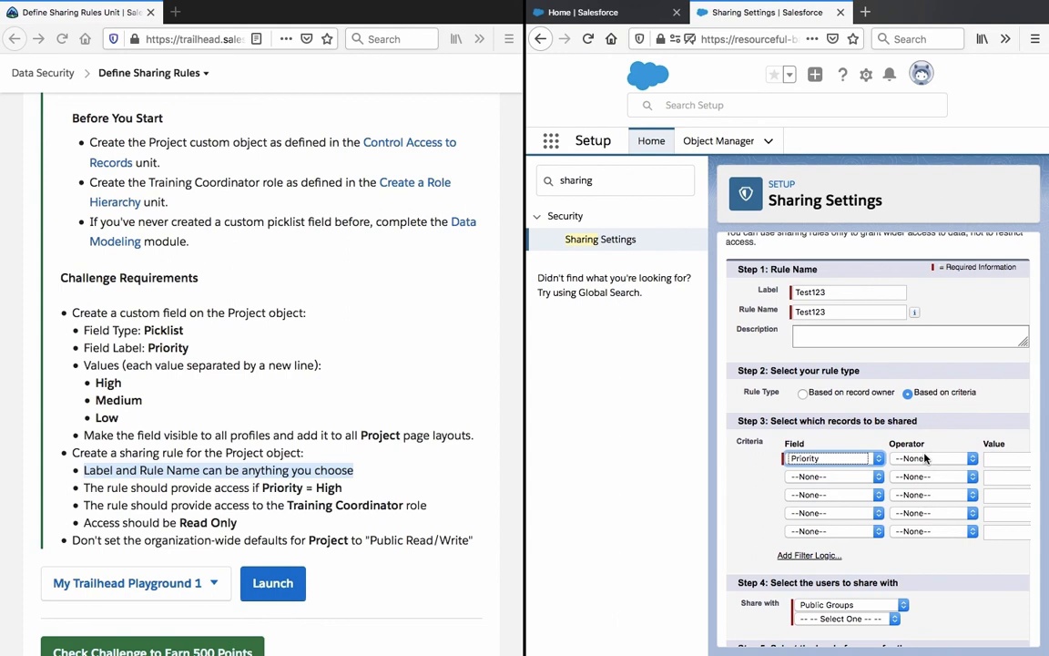
left_click(919, 463)
left_click(935, 484)
left_click(1002, 461)
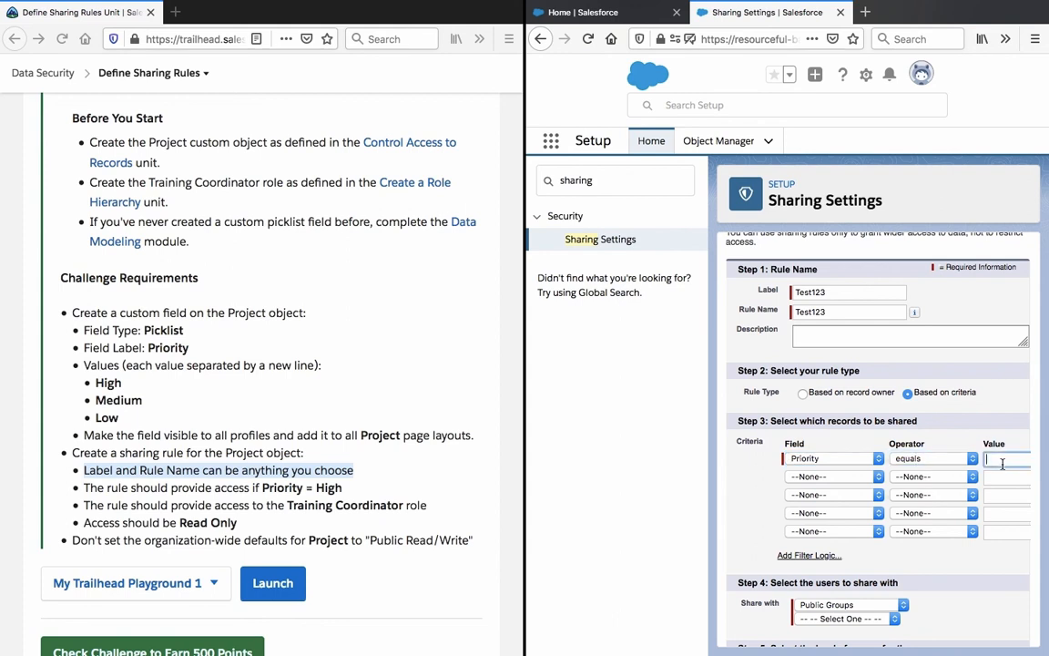
scroll(980, 426, "right", 2)
type("High")
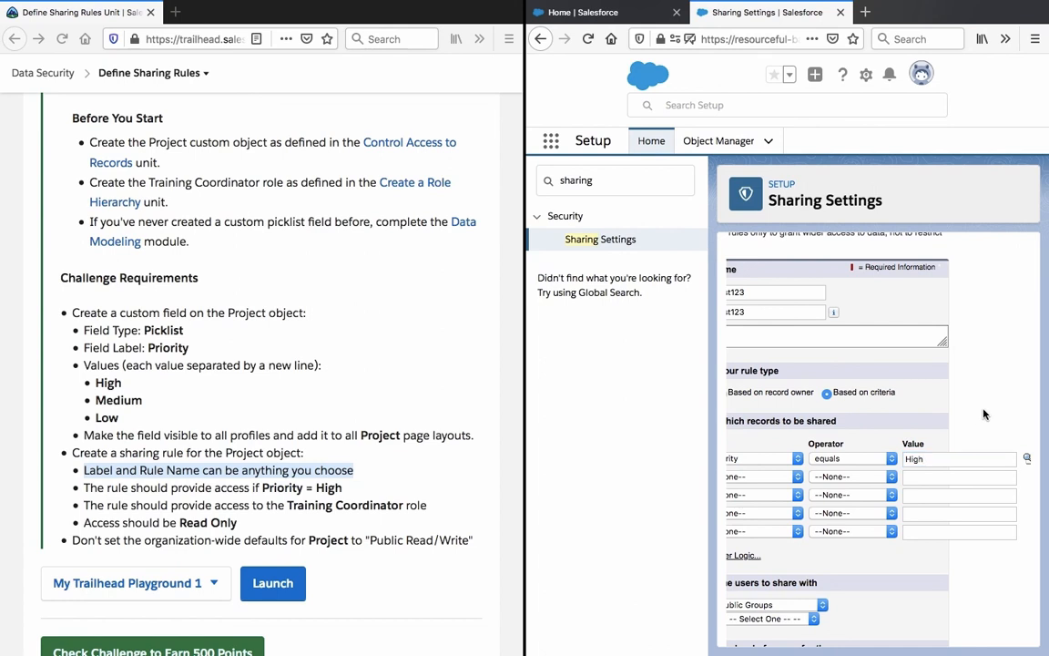
Step: Insert High from the picklist value lookup and remove the duplicate so the criterion value is a single High
left_click(1027, 459)
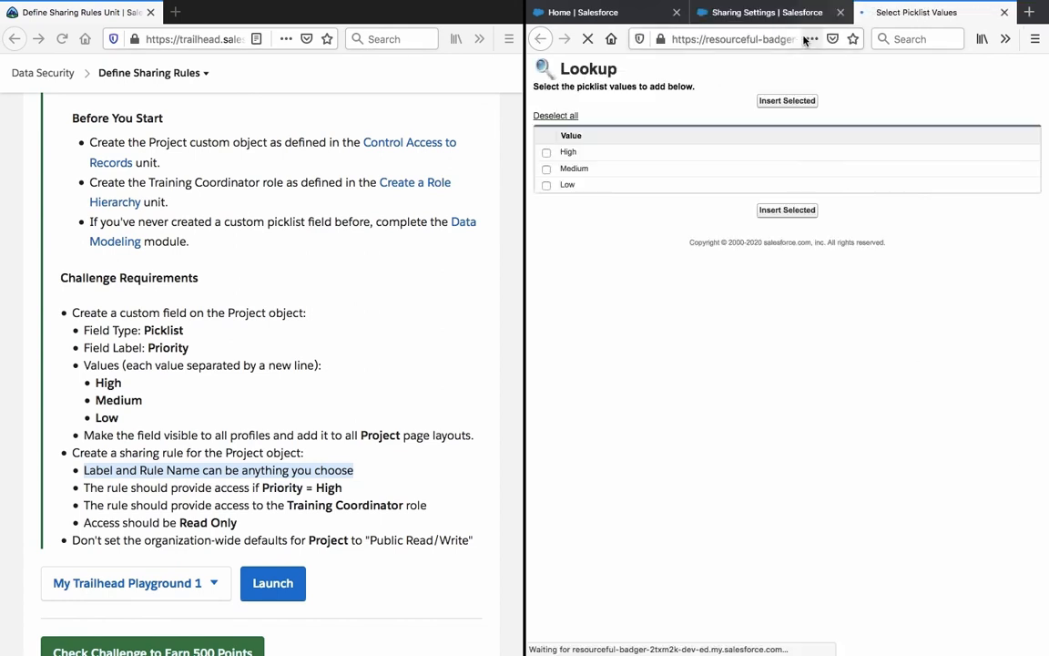
left_click(547, 153)
left_click(778, 211)
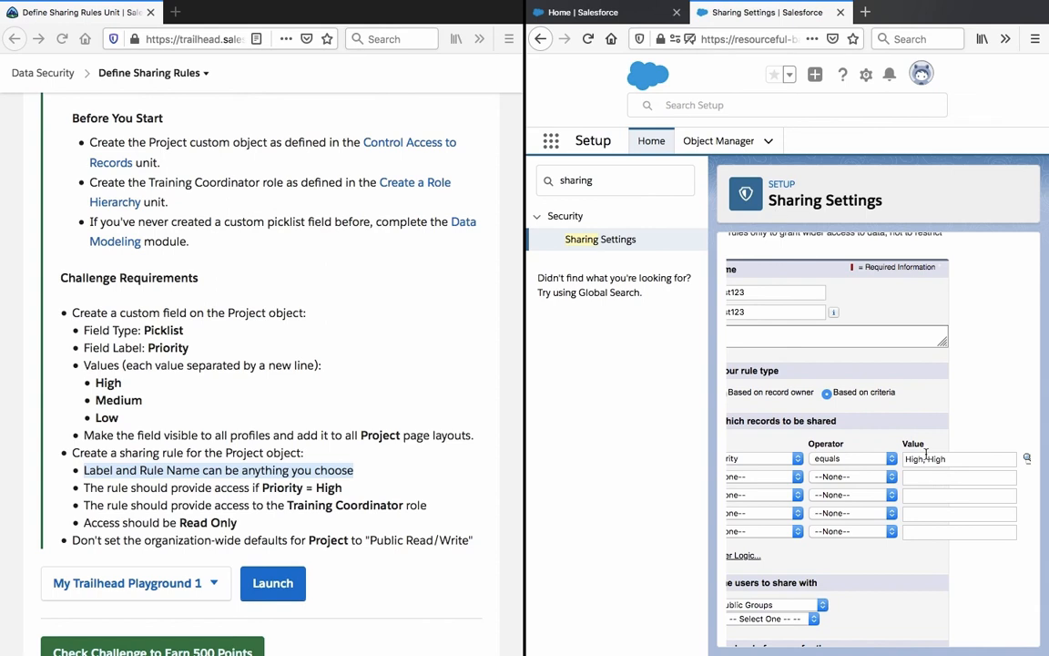
left_click_drag(927, 458, 889, 452)
key("BackSpace")
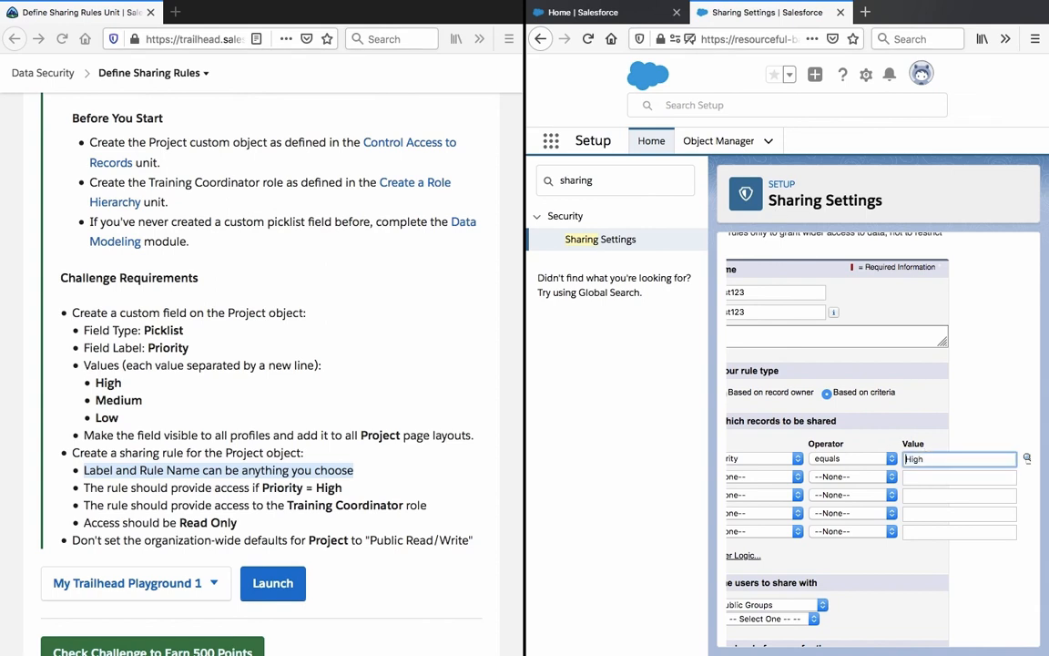
left_click(942, 438)
scroll(942, 439, "left", 1)
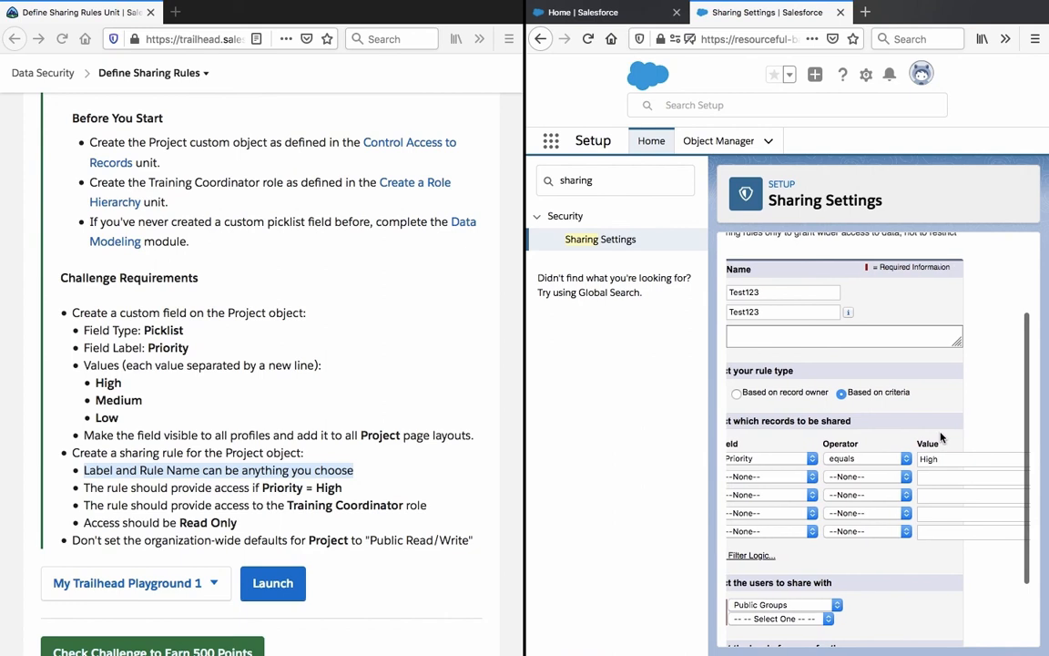
scroll(915, 594, "left", 3)
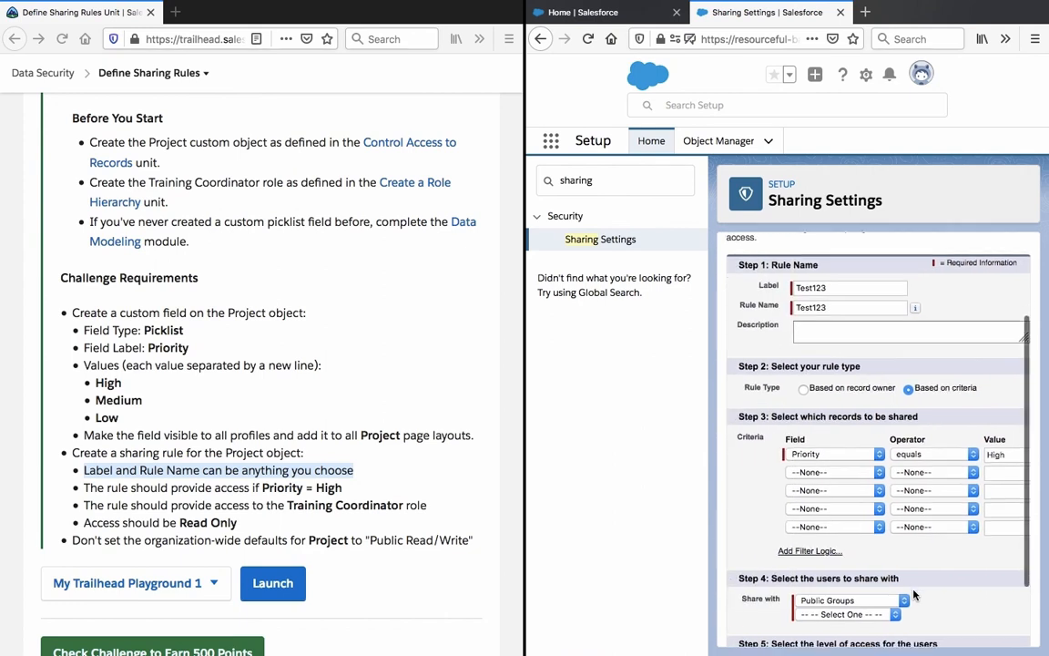
Step: Set the rule to share with Roles and look for Training Coordinator in the role list
scroll(914, 594, "down", 2)
left_click(887, 547)
left_click(824, 557)
left_click(878, 557)
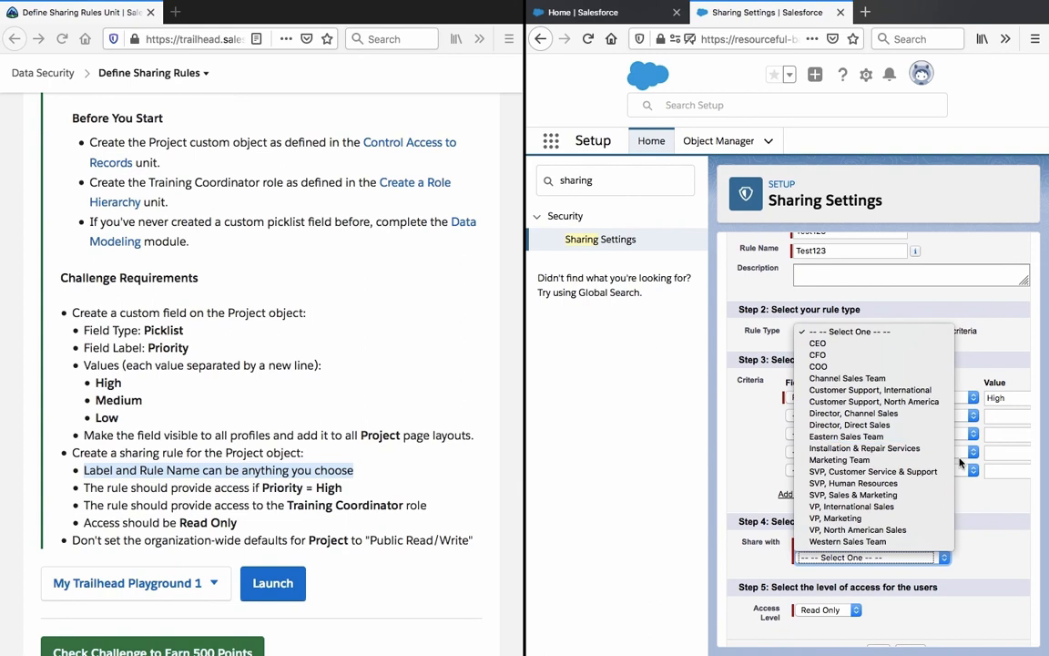
left_click(981, 530)
left_click(915, 557)
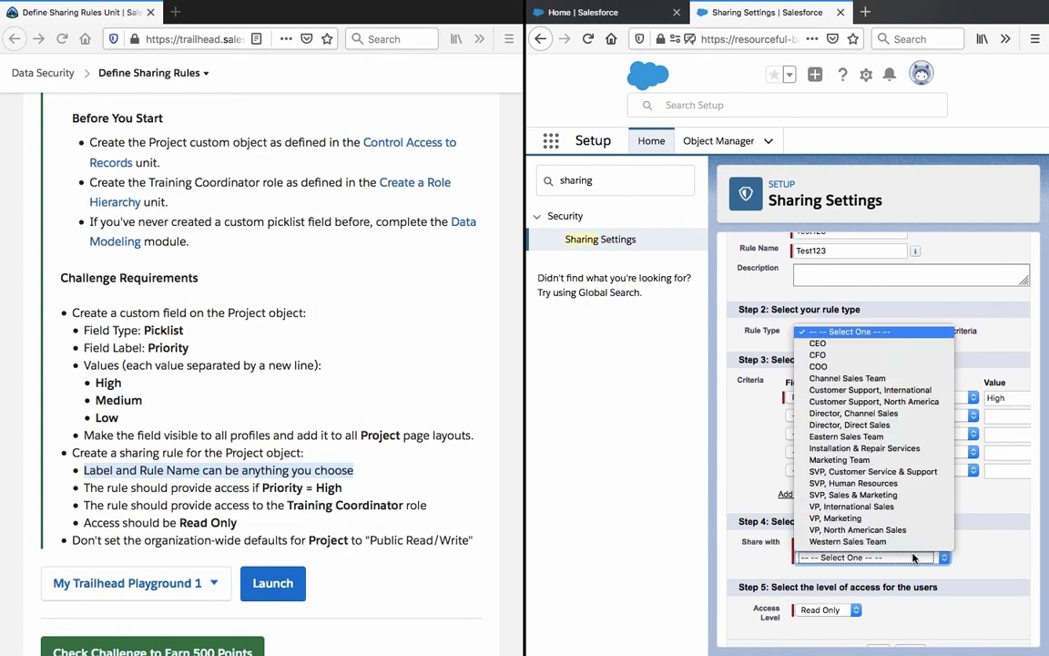
left_click(913, 555)
Step: Try sharing with Roles and Subordinates and look for Training Coordinator among its choices
left_click(892, 546)
left_click(883, 558)
left_click(882, 560)
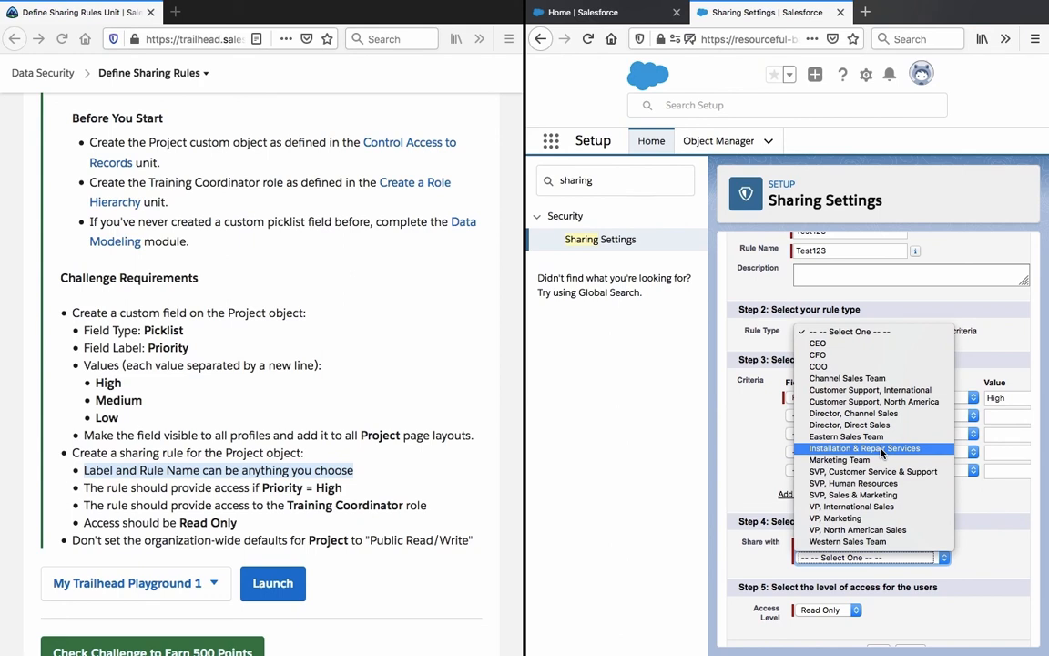
left_click(981, 544)
Step: Switch the sharing target back to Roles and recheck the role list for Training Coordinator
left_click(887, 544)
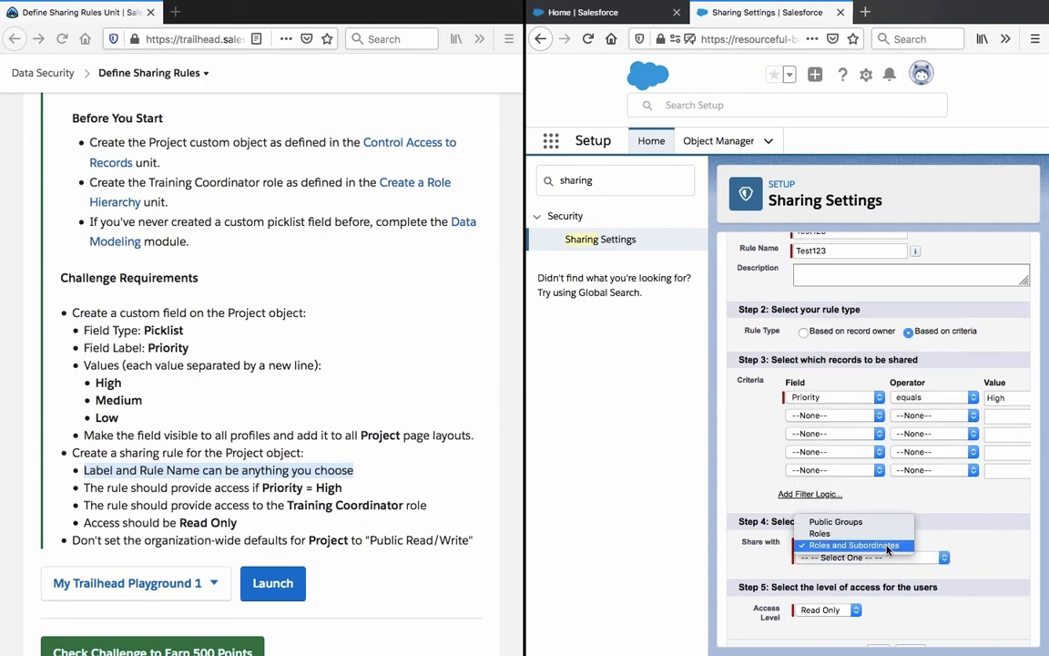
left_click(856, 545)
left_click(880, 559)
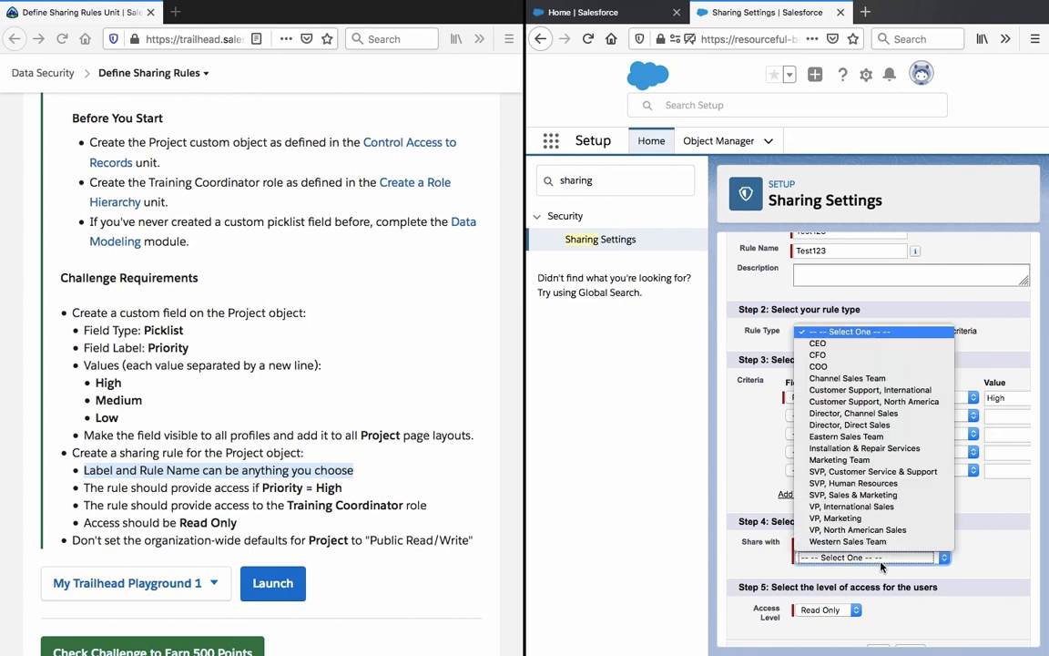
left_click(881, 563)
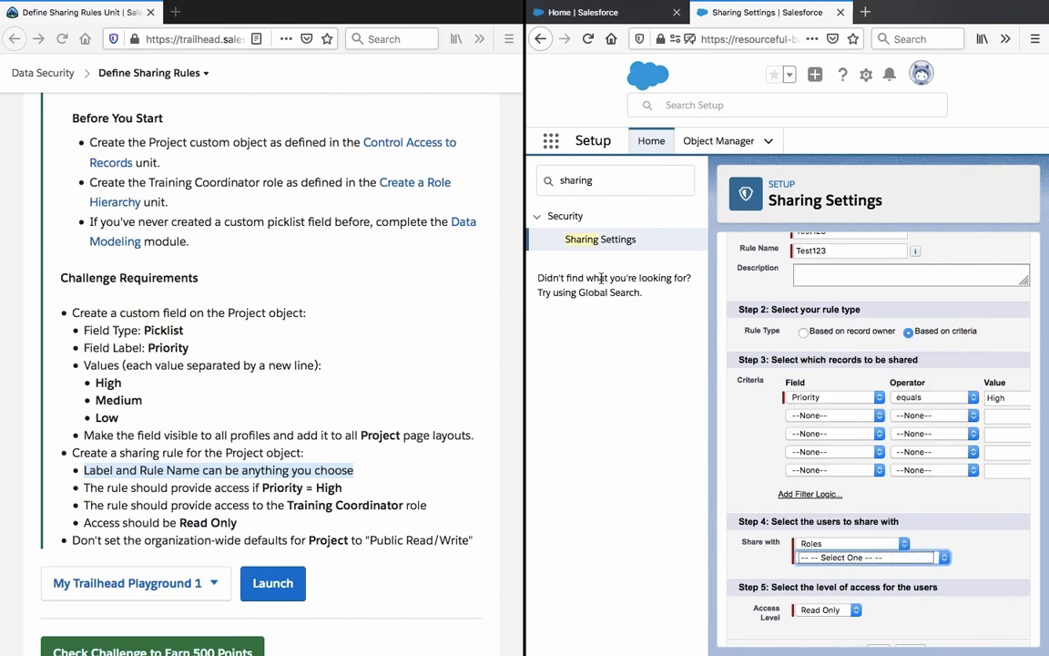
Step: Open Setup Home in a new browser tab, and reload Sharing Settings in the current one, leaving the unsaved rule
right_click(652, 140)
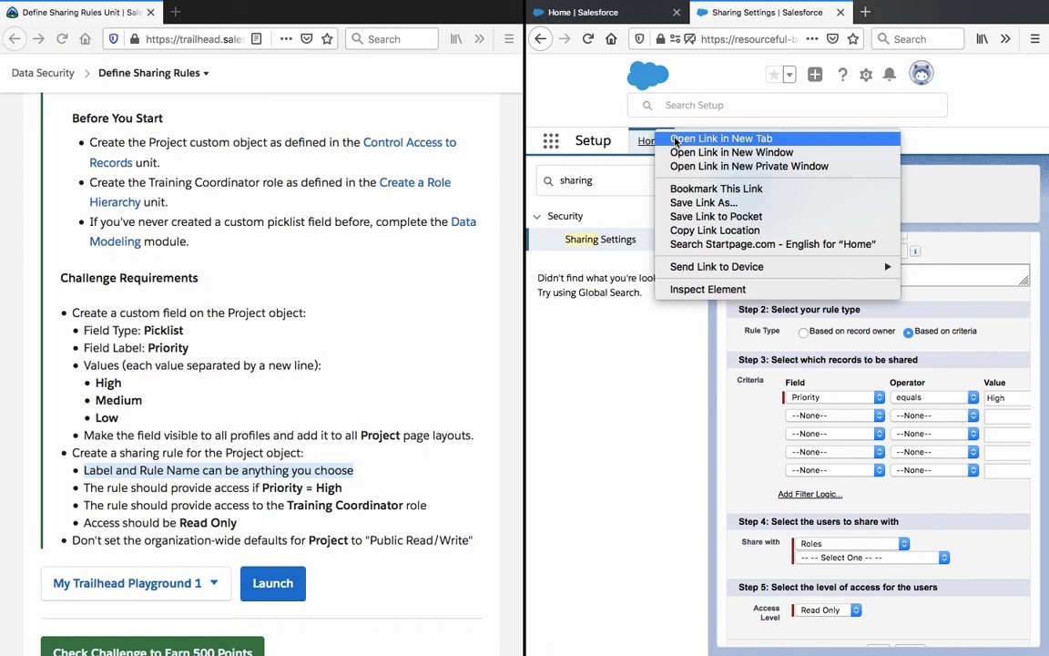
left_click(678, 146)
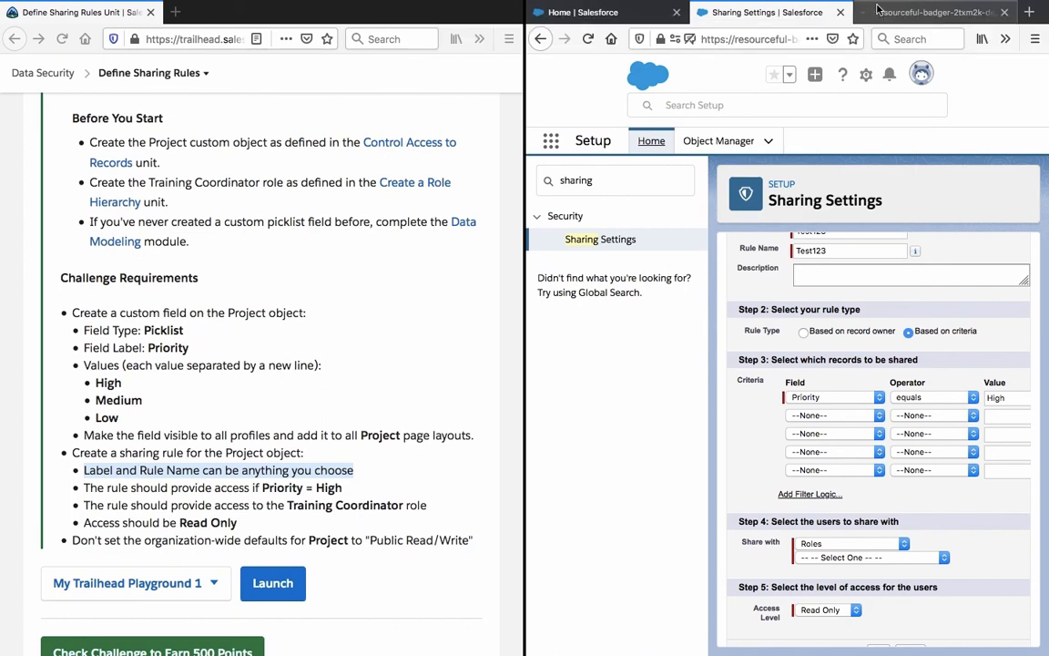
scroll(762, 341, "up", 3)
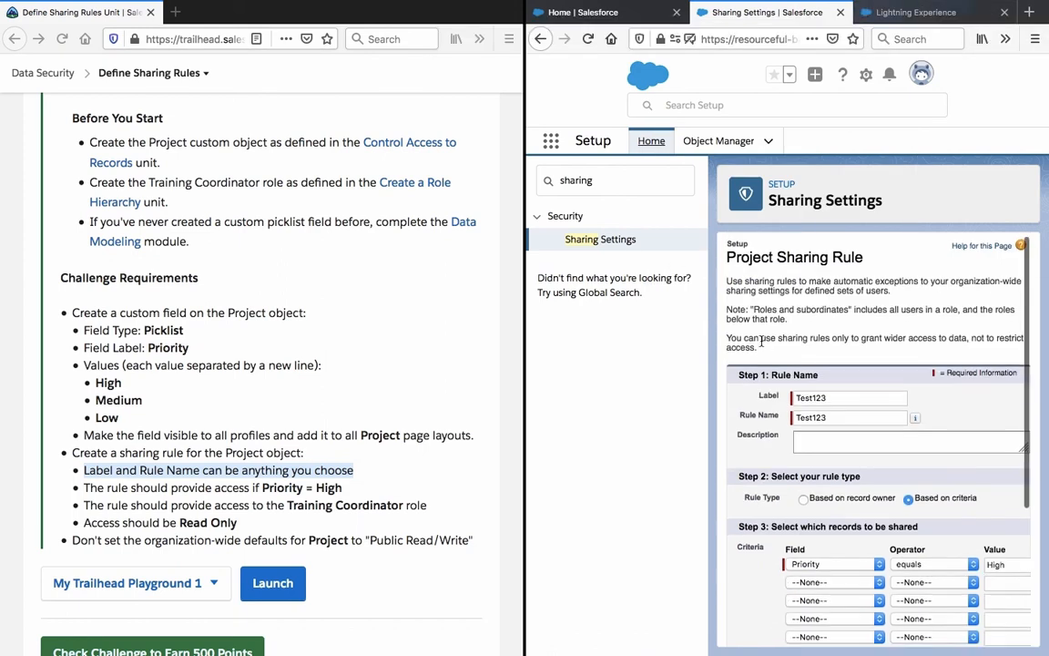
scroll(761, 342, "down", 5)
scroll(761, 343, "up", 1)
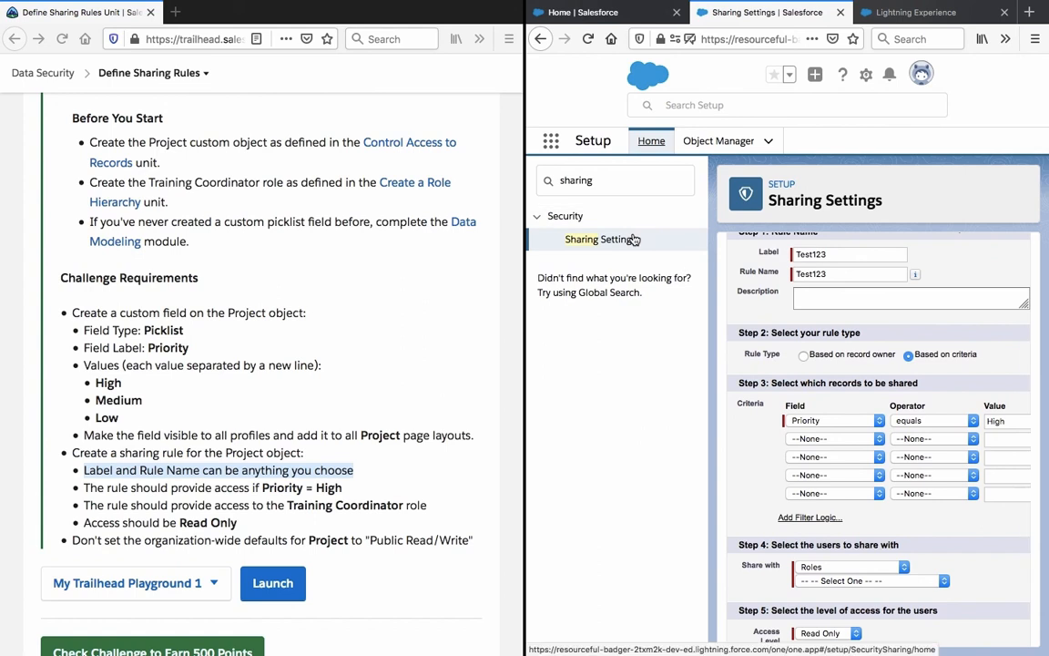
left_click(634, 239)
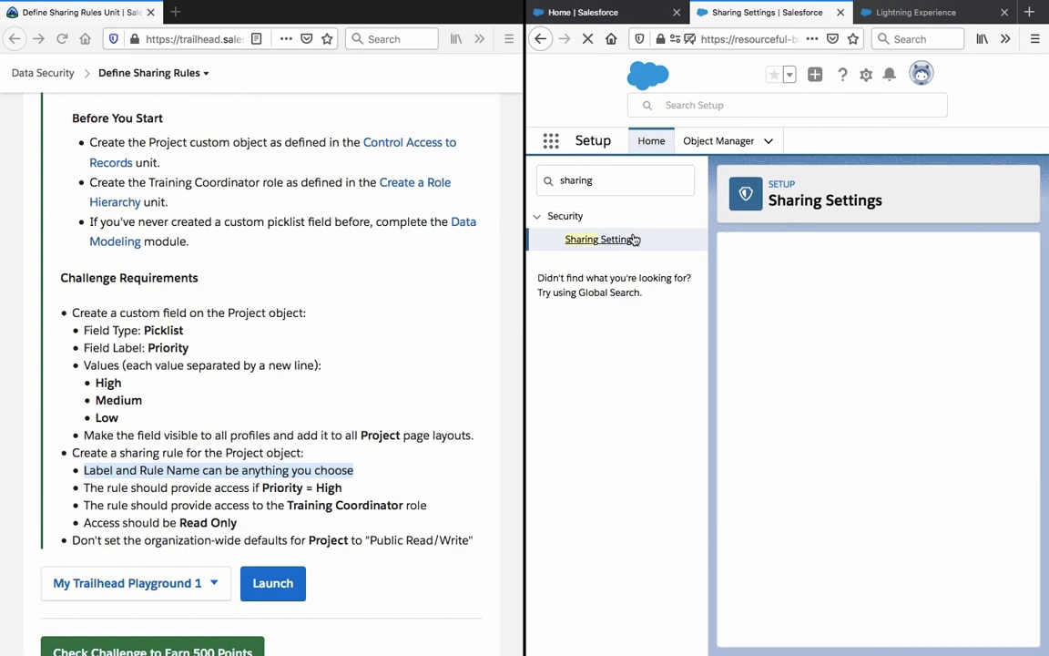
Step: In the other Setup browser tab, find the Roles setup page and open the organization's role hierarchy
left_click(900, 13)
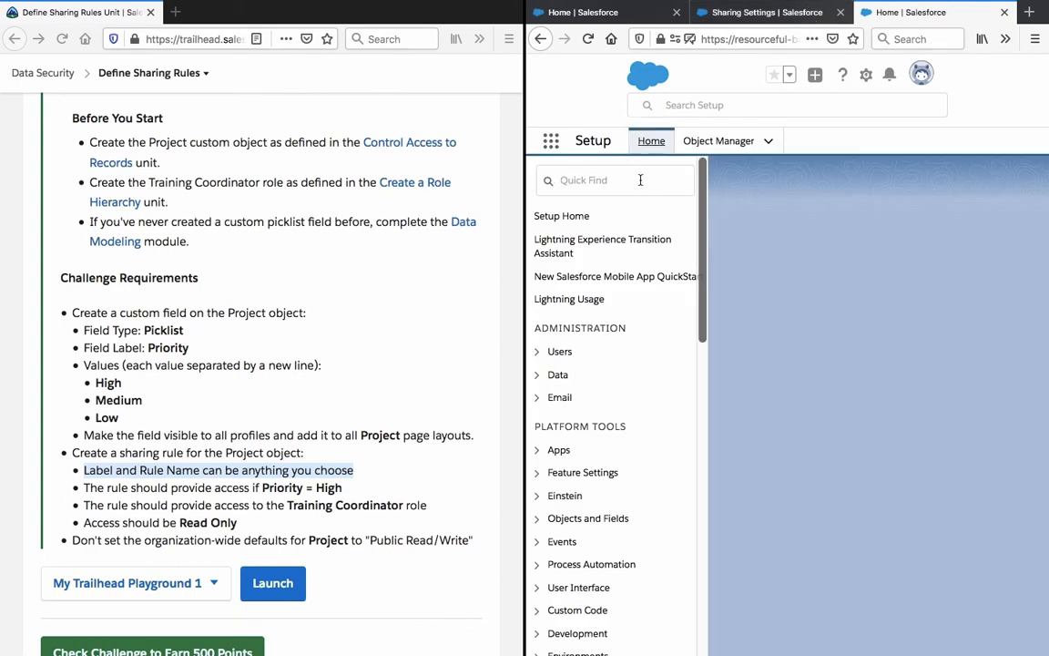
type("r")
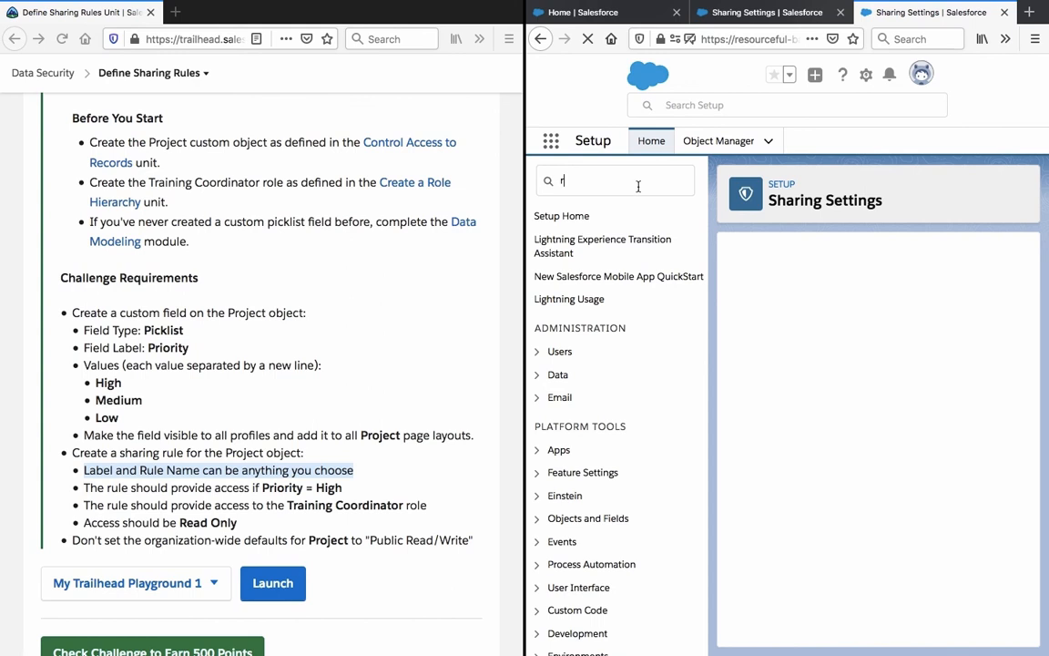
type("oles")
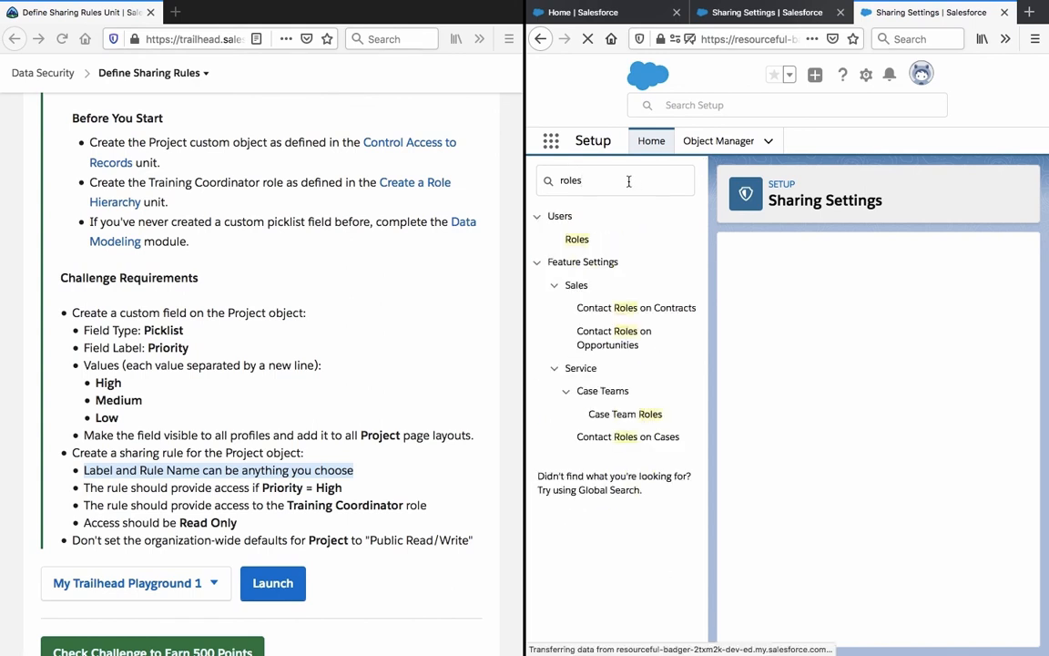
left_click(593, 244)
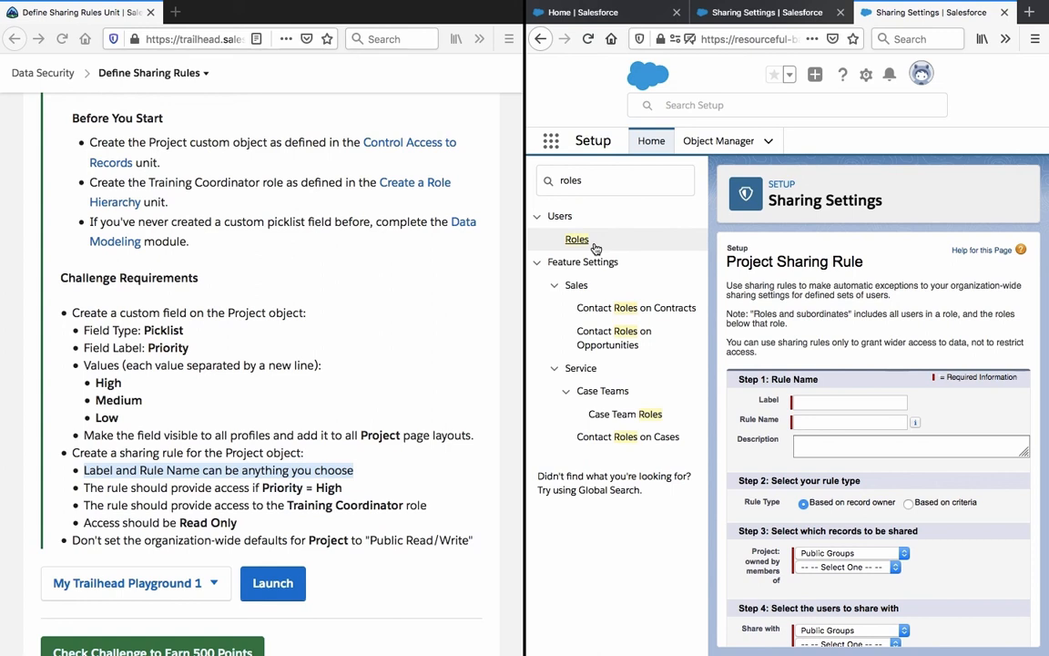
left_click(582, 246)
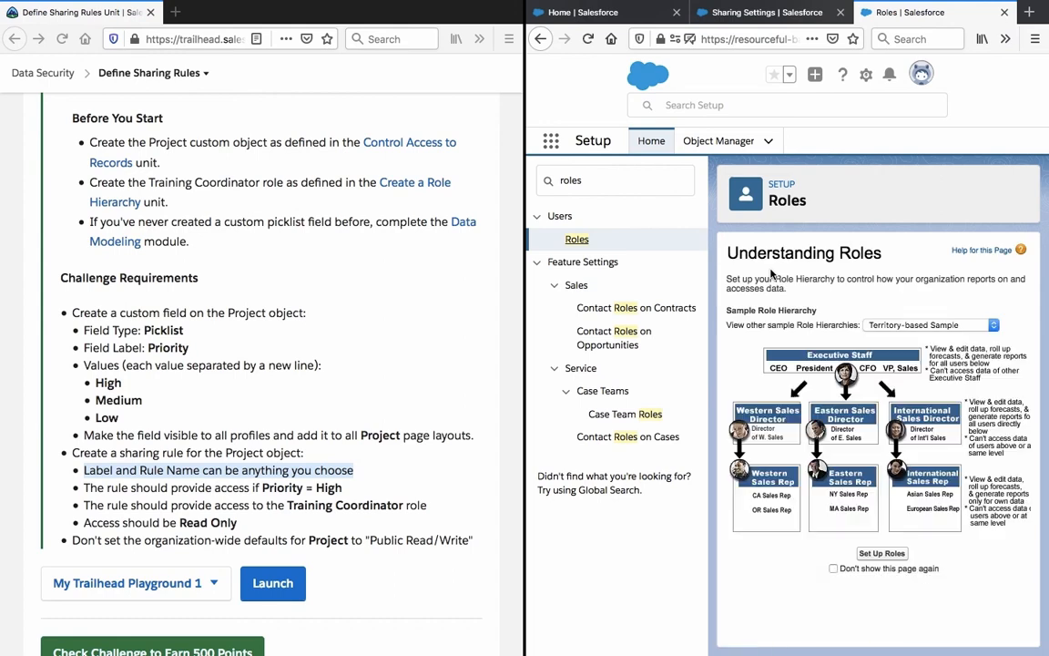
left_click(873, 553)
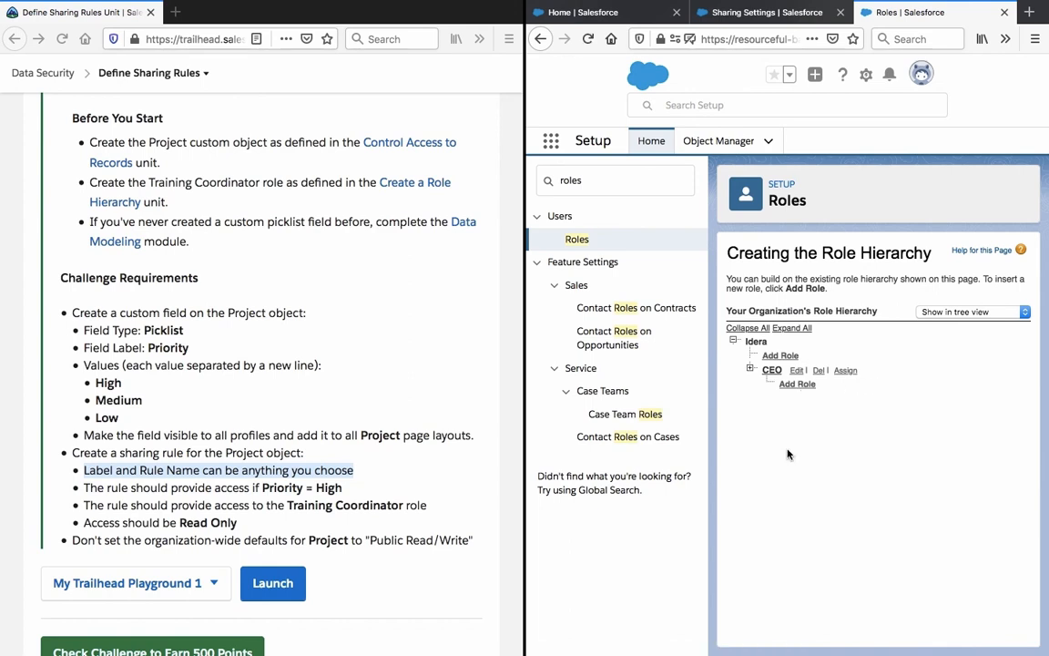
Step: Add a role labelled Training Coordinator under CEO, with role name Training_Coordinator, and save it
left_click(798, 384)
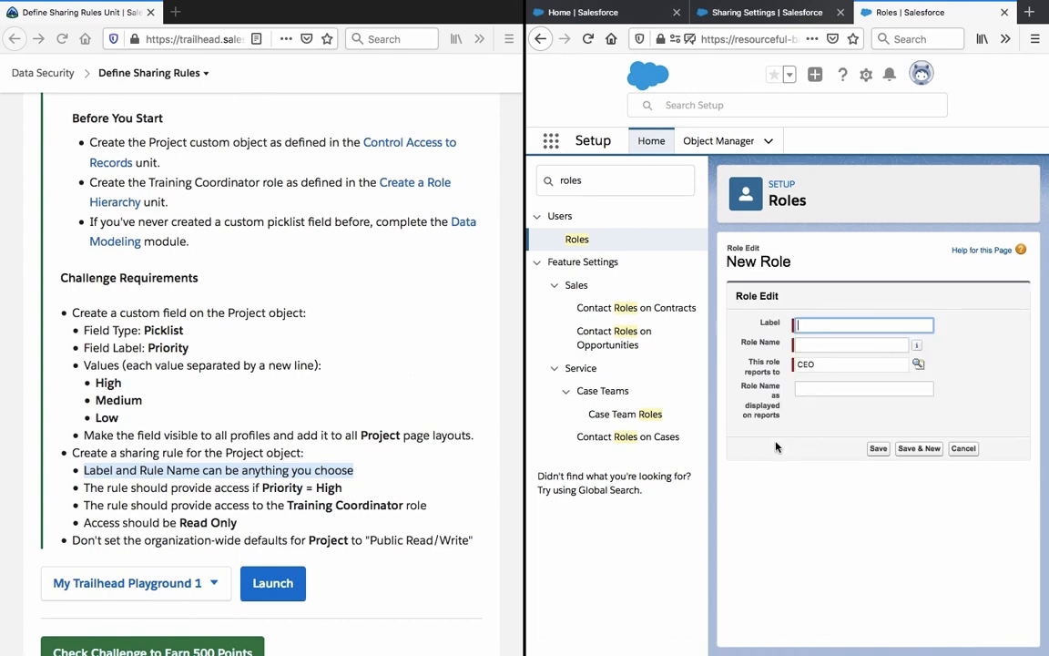
left_click(801, 320)
type("Trai")
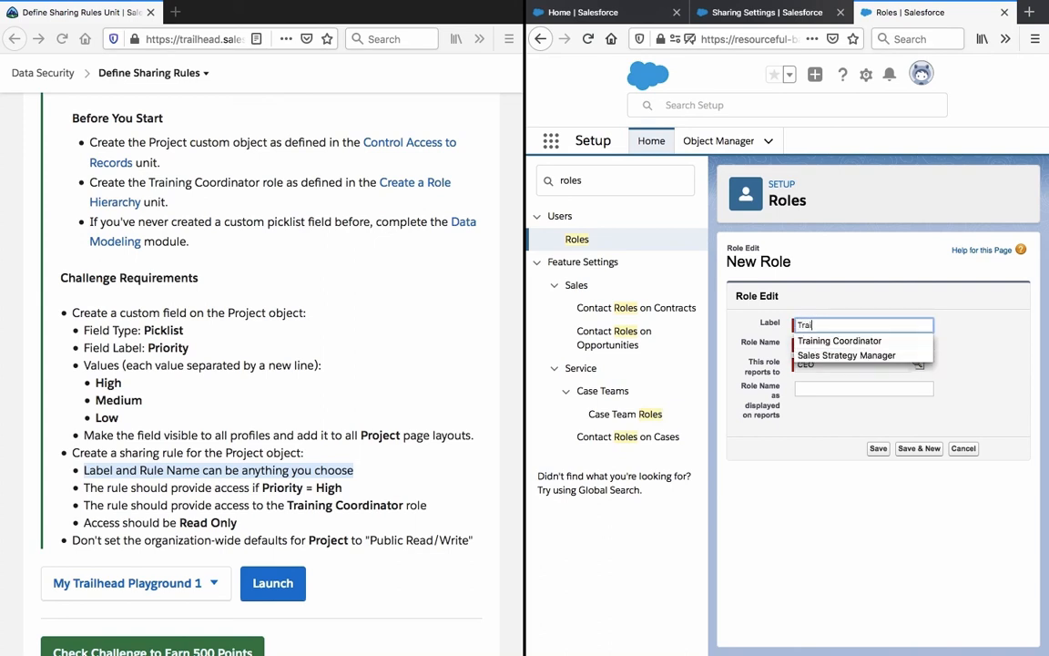
key("Return")
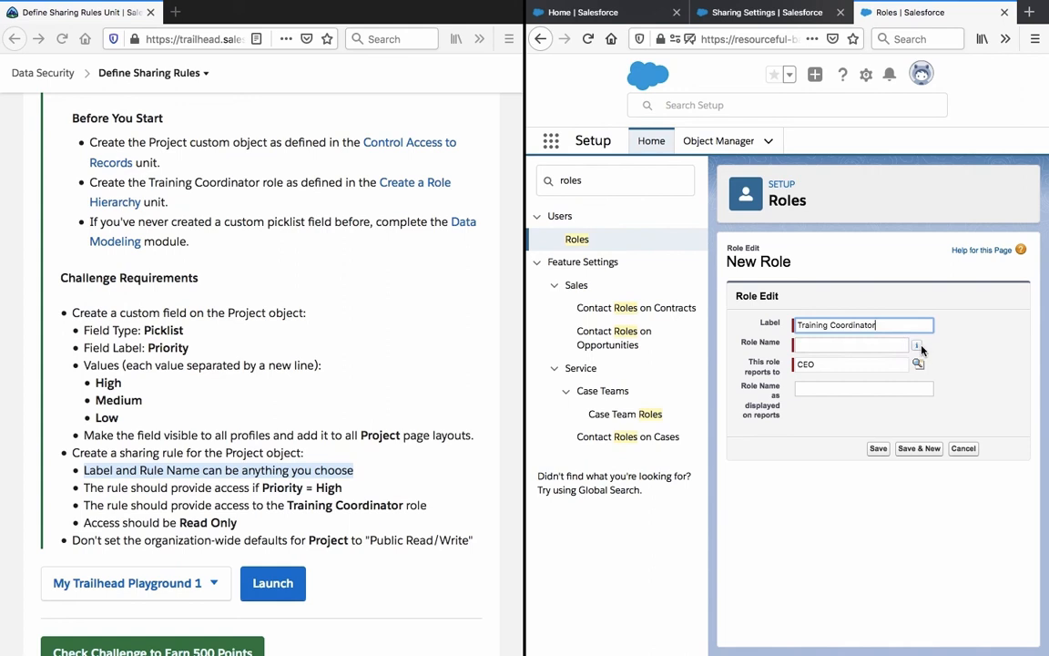
left_click(869, 344)
left_click(989, 351)
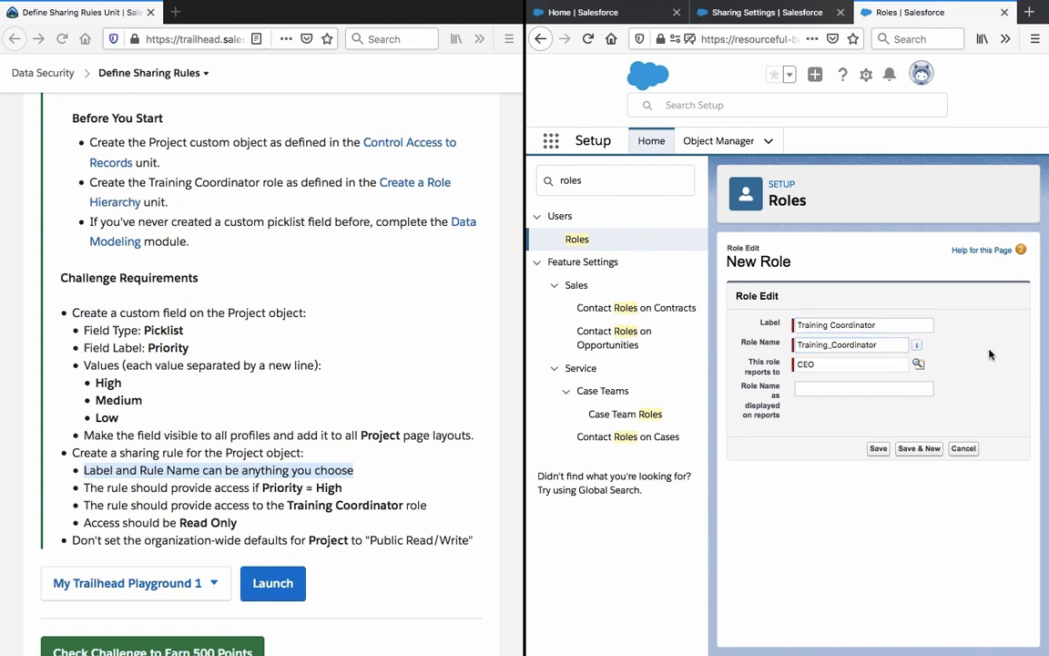
left_click(876, 451)
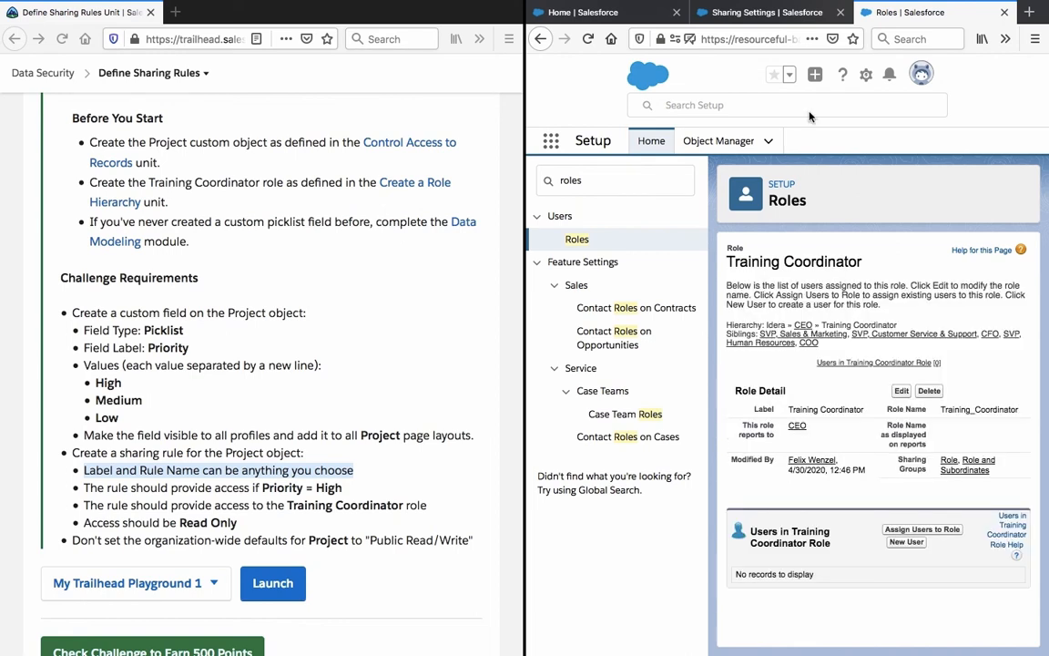
Step: Return to the Sharing Settings browser tab and manage the sharing settings for the Project object
left_click(770, 13)
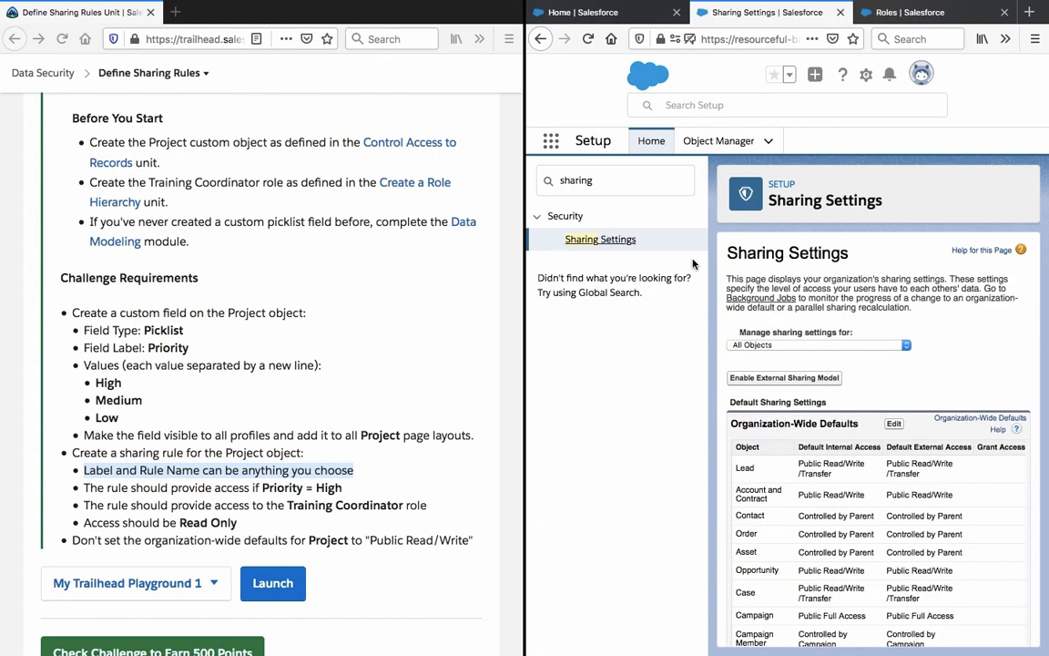
left_click(823, 346)
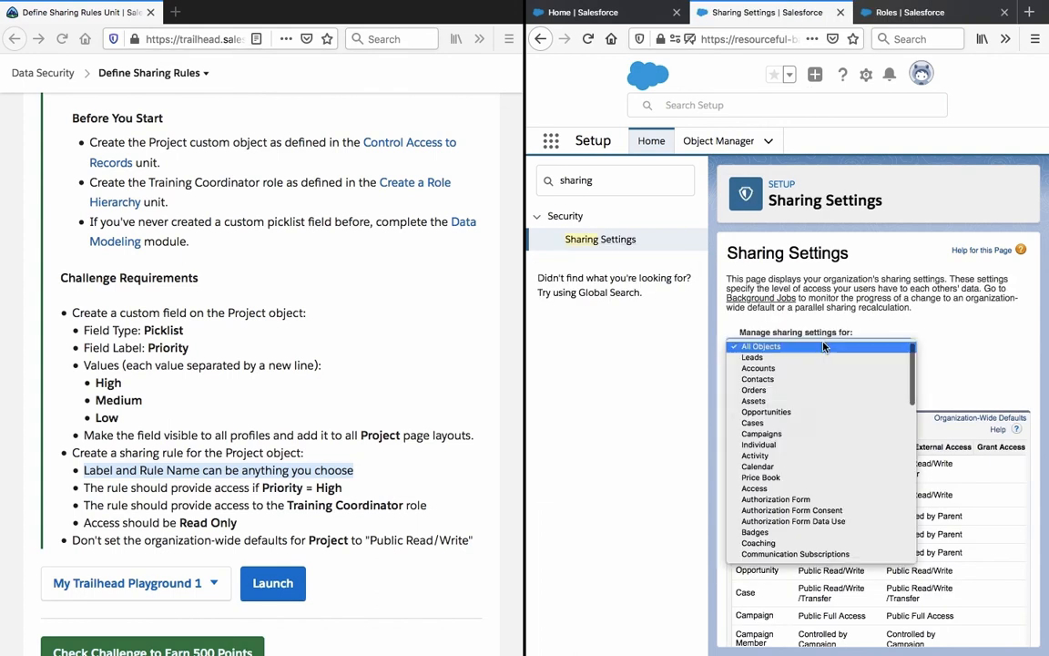
scroll(799, 438, "down", 10)
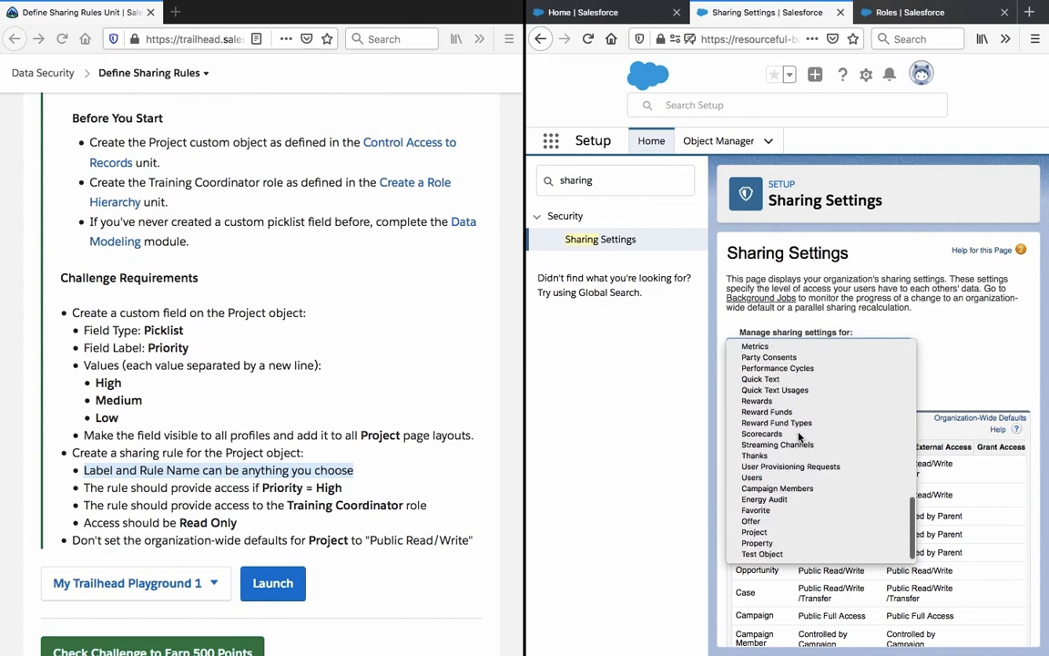
key("p")
key("p")
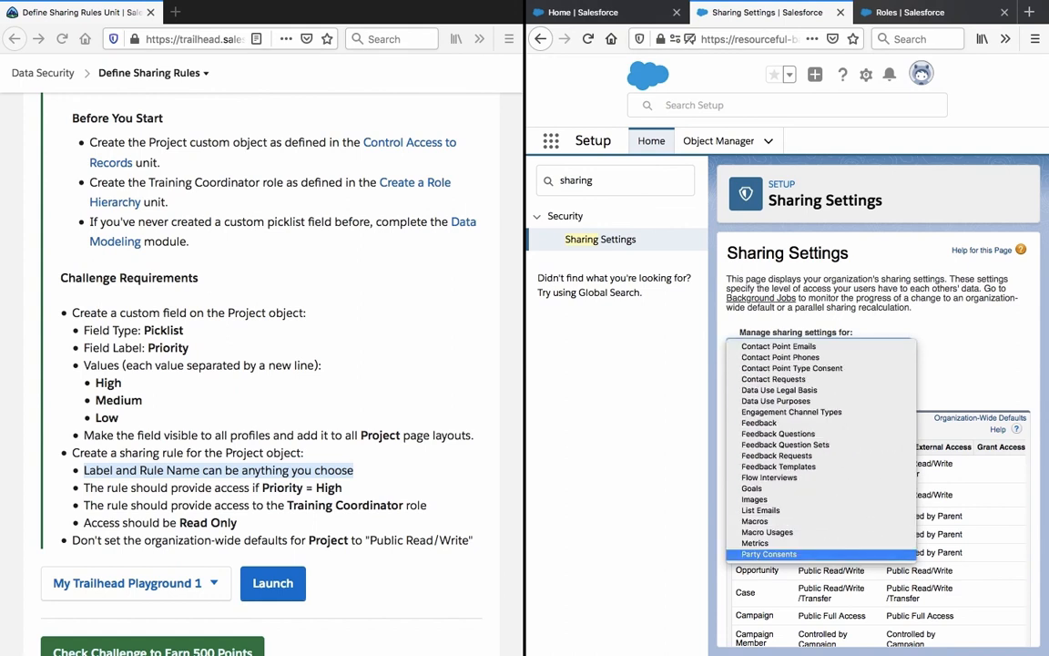
key("Down")
key("Down")
key("Down")
key("Down")
key("Down")
key("Down")
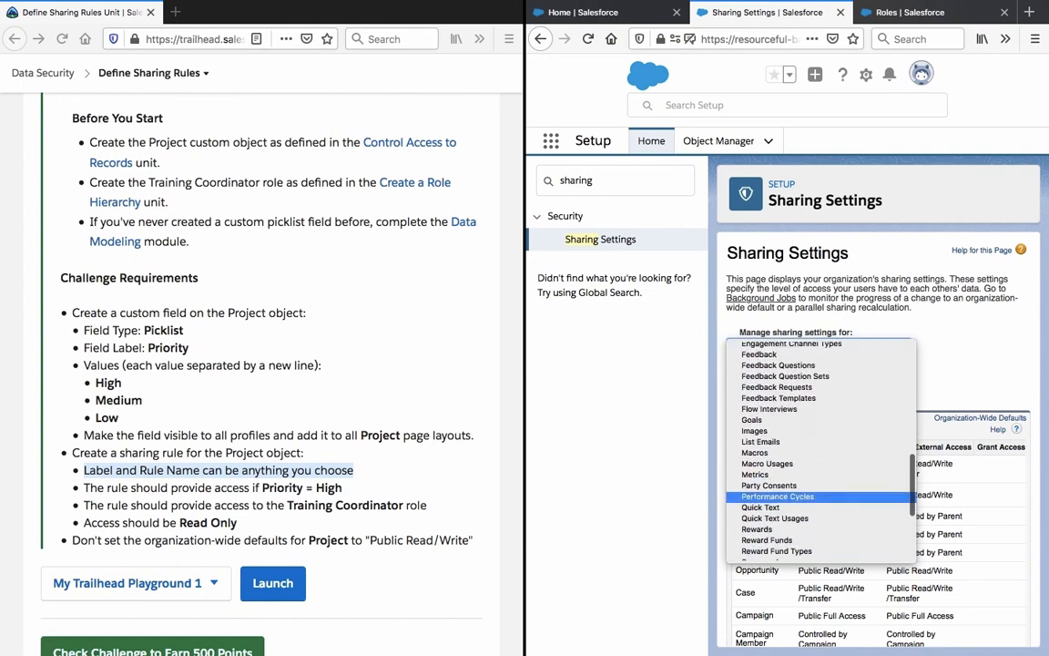
scroll(781, 554, "down", 4)
left_click(781, 531)
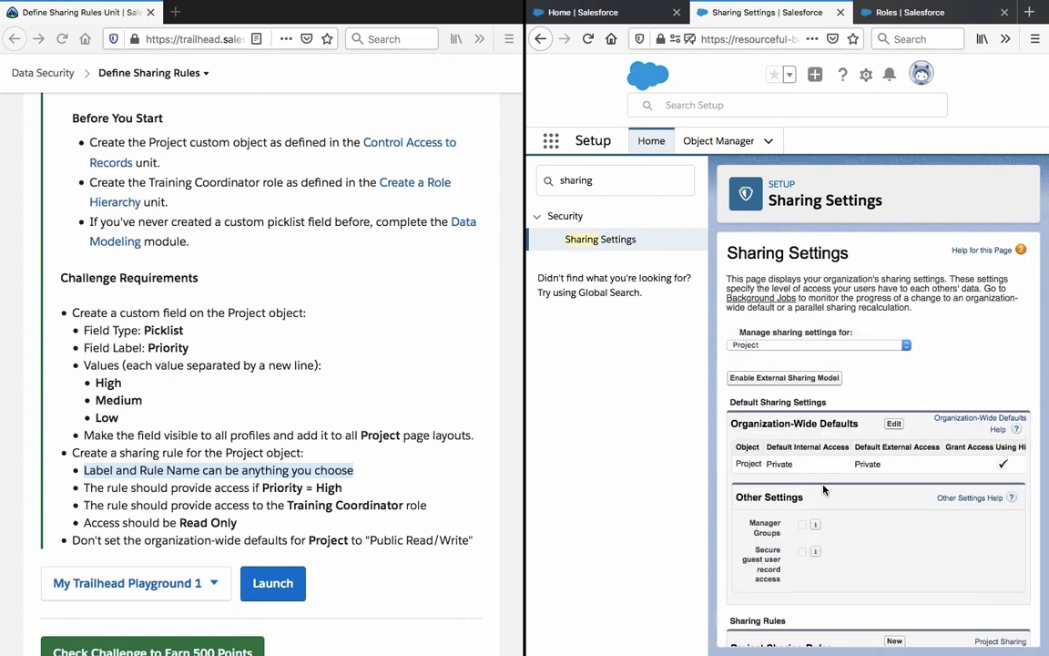
Step: Start a new Project sharing rule with Test123 as both label and rule name
scroll(824, 489, "down", 4)
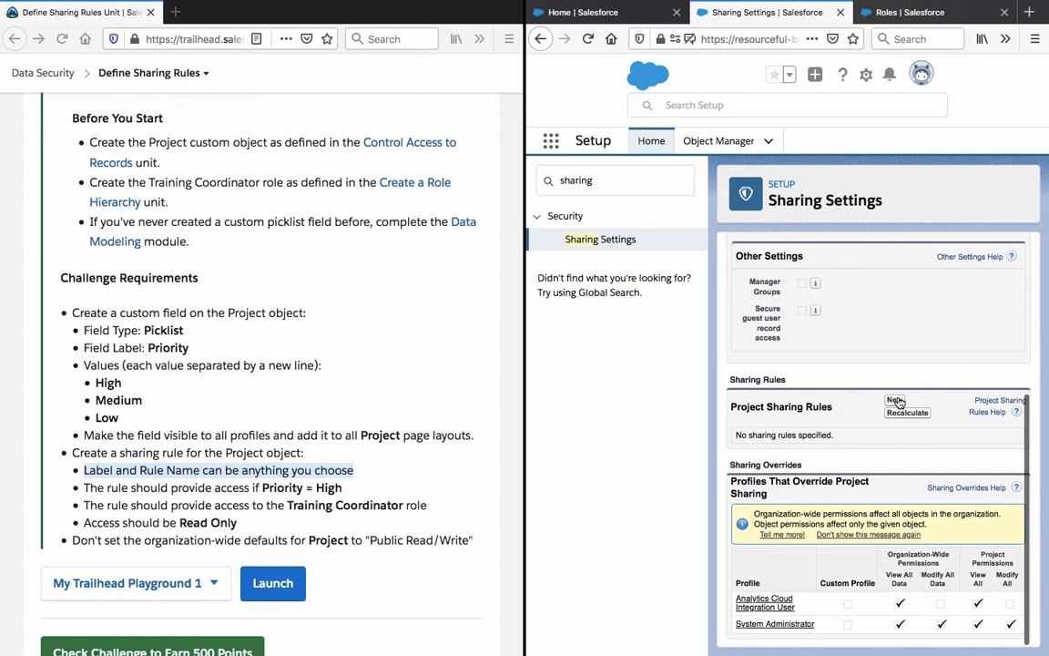
left_click(896, 400)
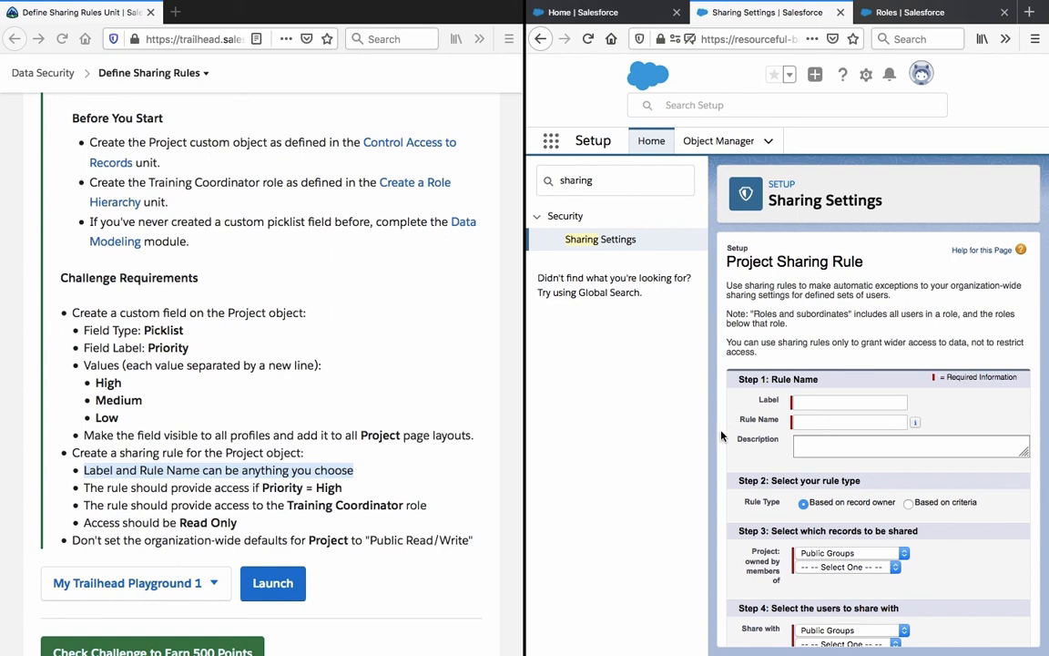
left_click(331, 446)
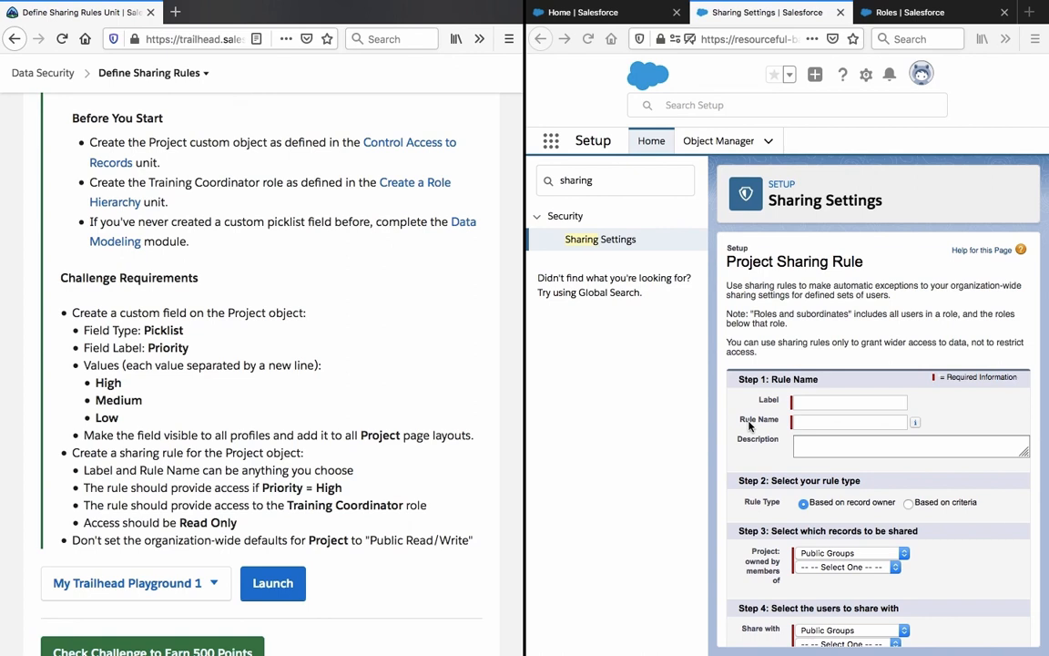
left_click(813, 406)
type("Test123")
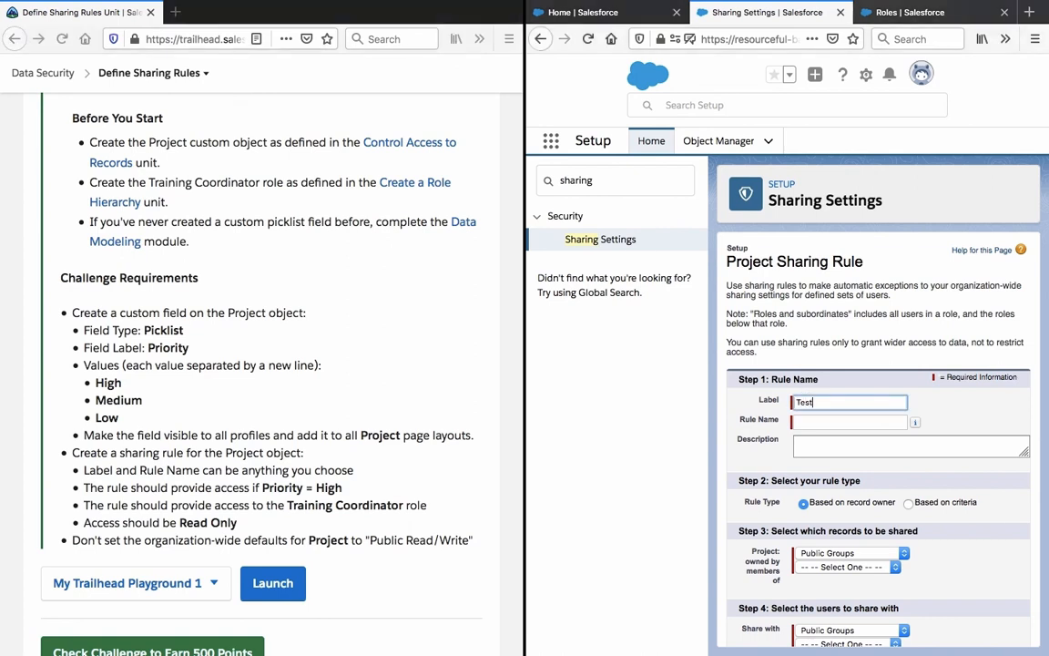
left_click(820, 423)
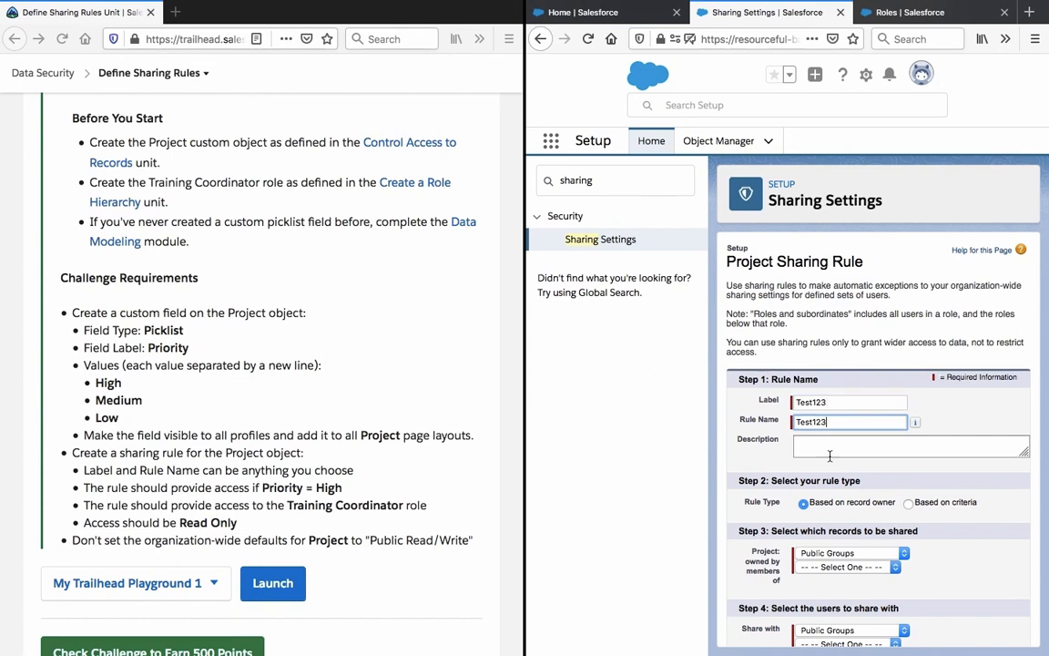
Step: Base the rule on criteria and share records where Priority equals High
scroll(834, 438, "down", 2)
left_click(908, 392)
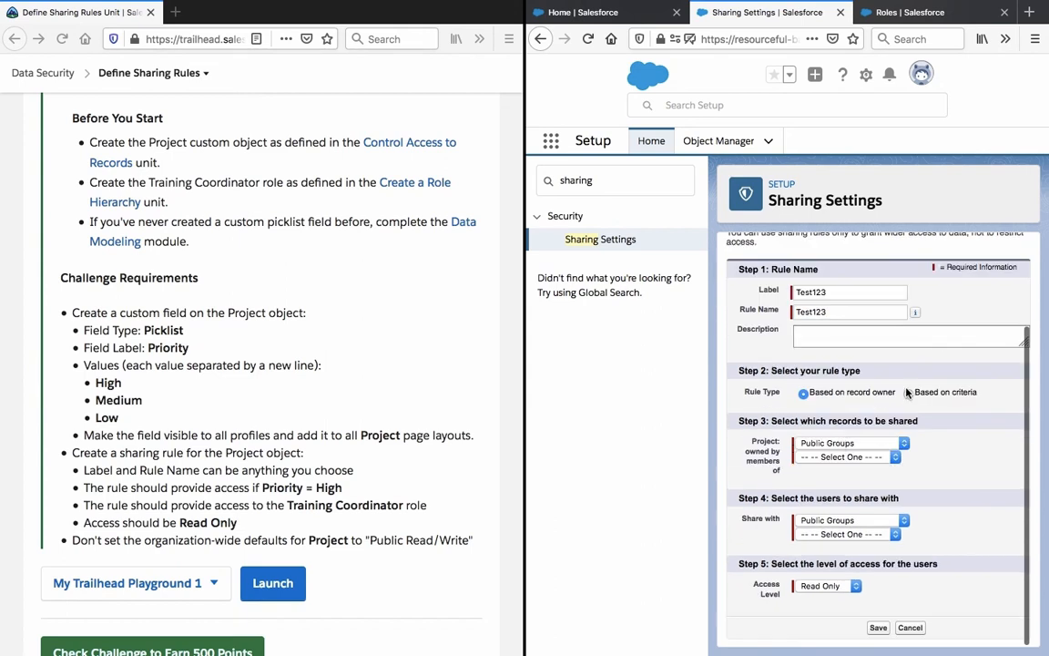
left_click(856, 459)
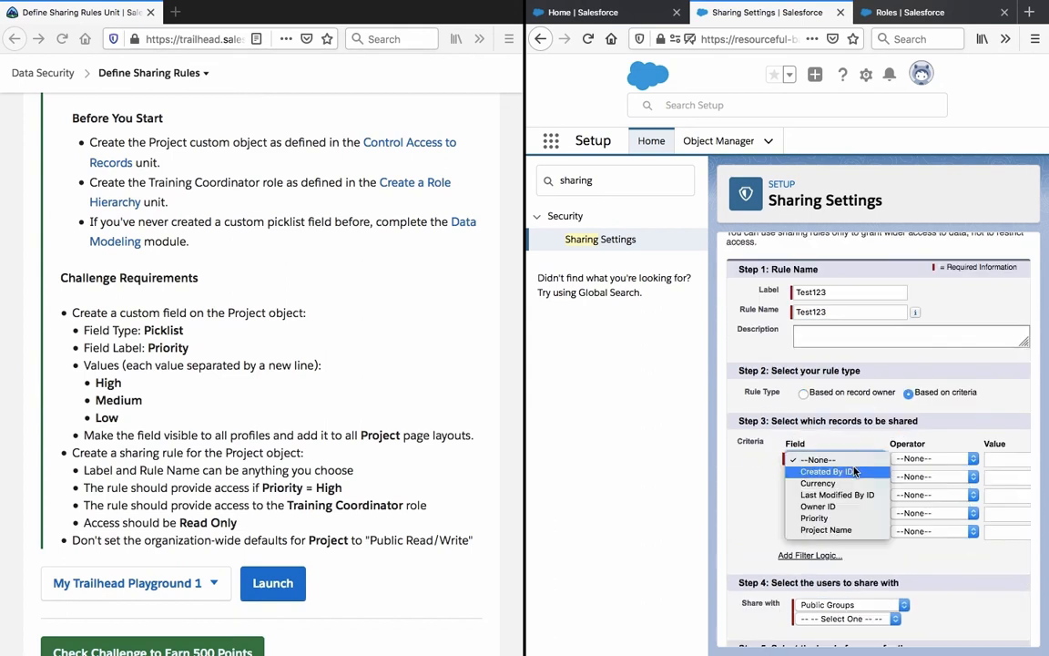
left_click(843, 518)
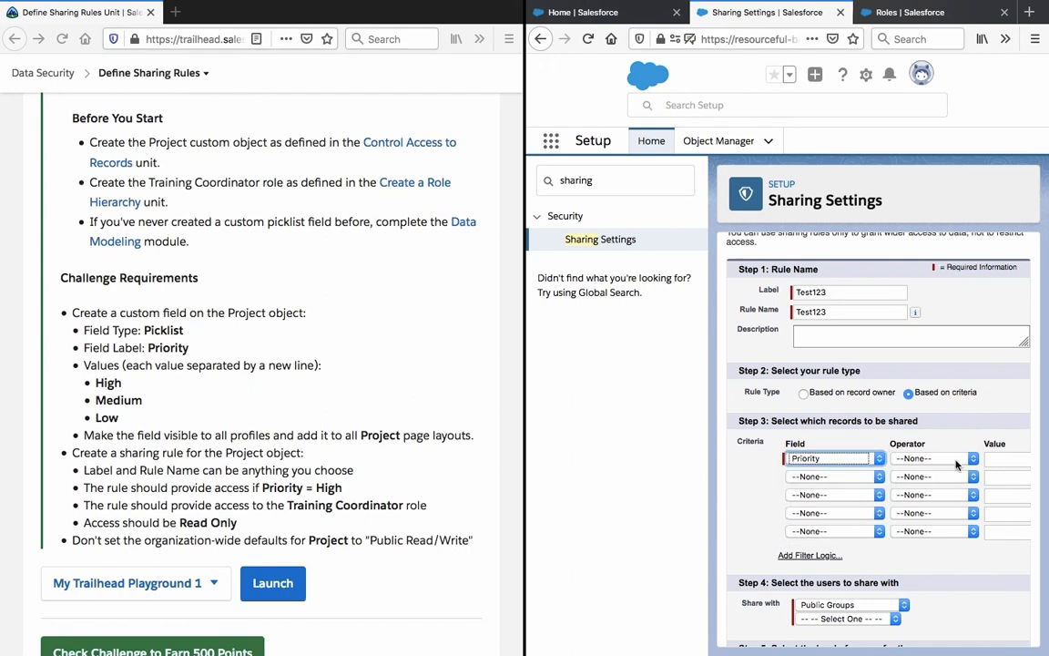
left_click(948, 459)
left_click(955, 473)
left_click(1008, 458)
type("High")
Step: Share the matching records with the Training Coordinator role
scroll(986, 426, "down", 2)
left_click(847, 520)
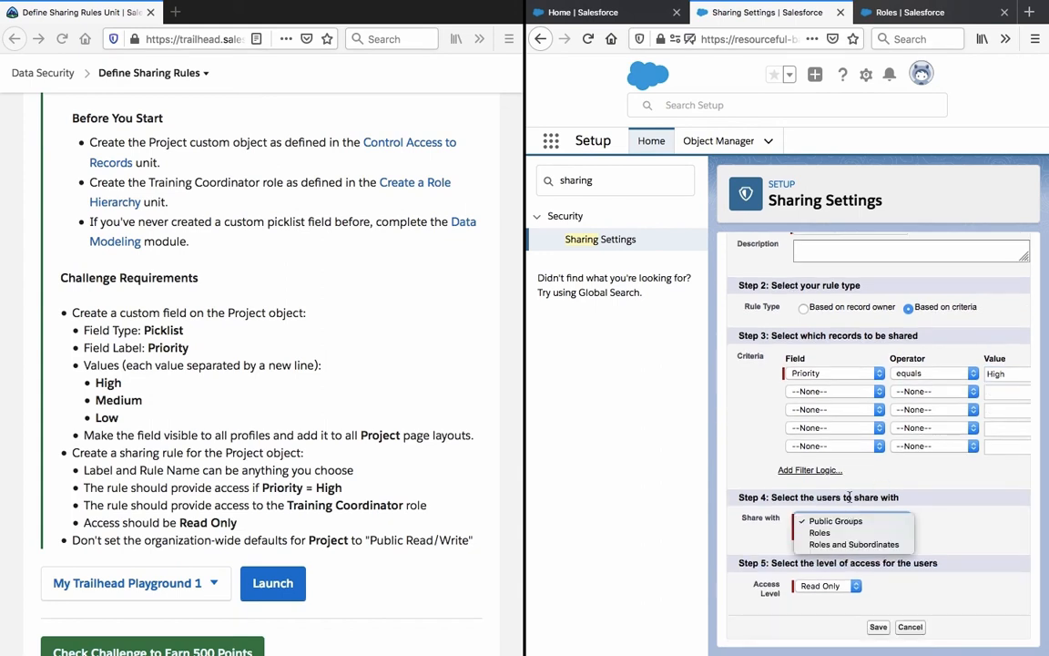
left_click(849, 496)
left_click(849, 518)
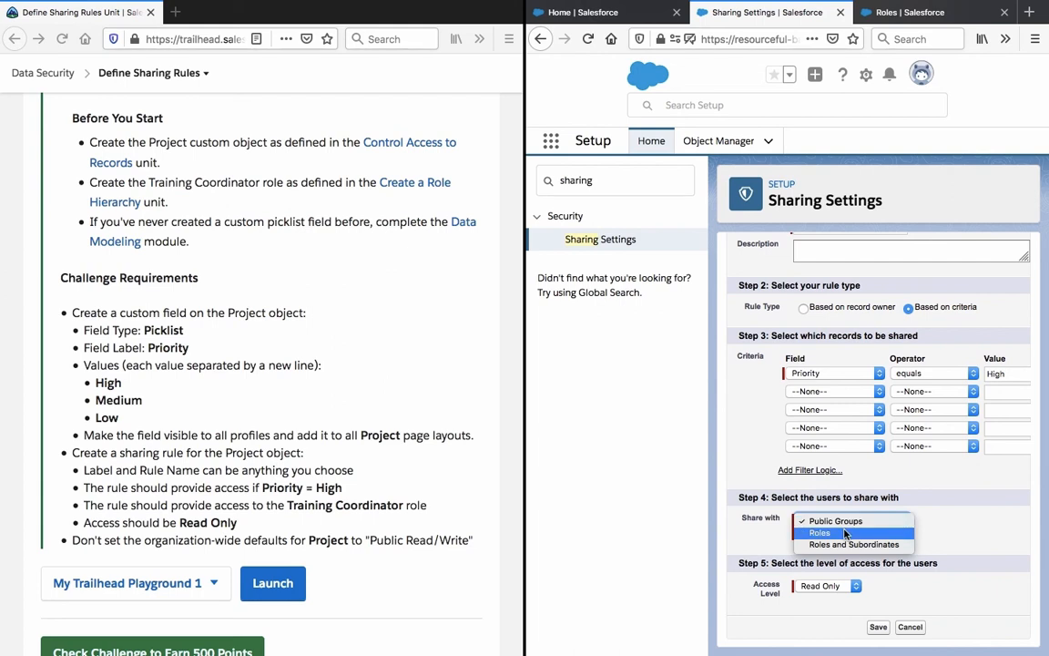
left_click(845, 533)
left_click(843, 534)
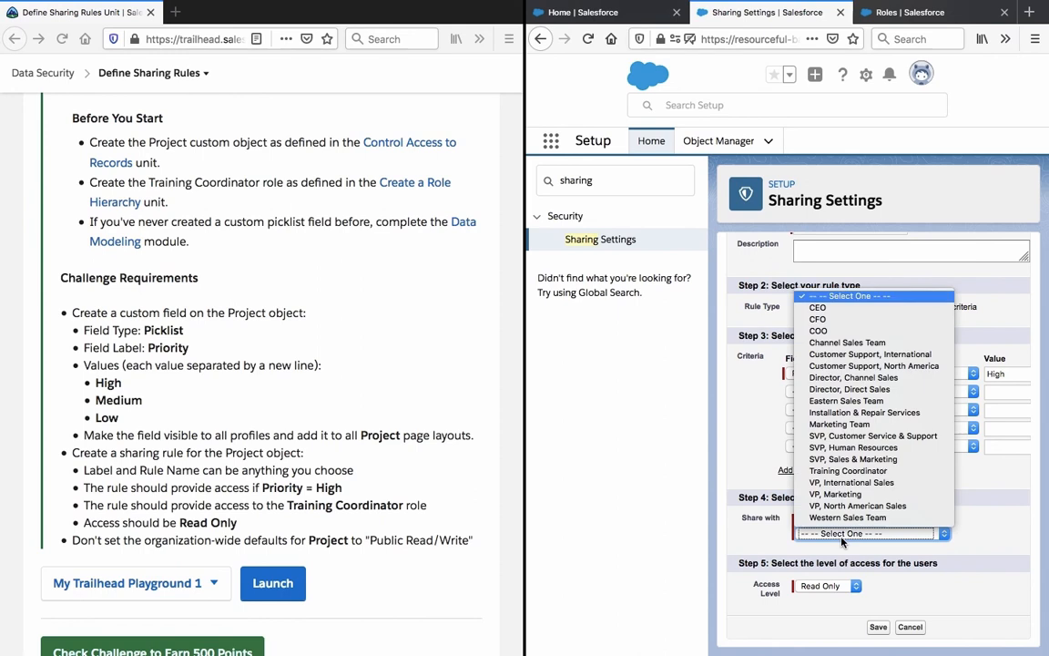
left_click(855, 472)
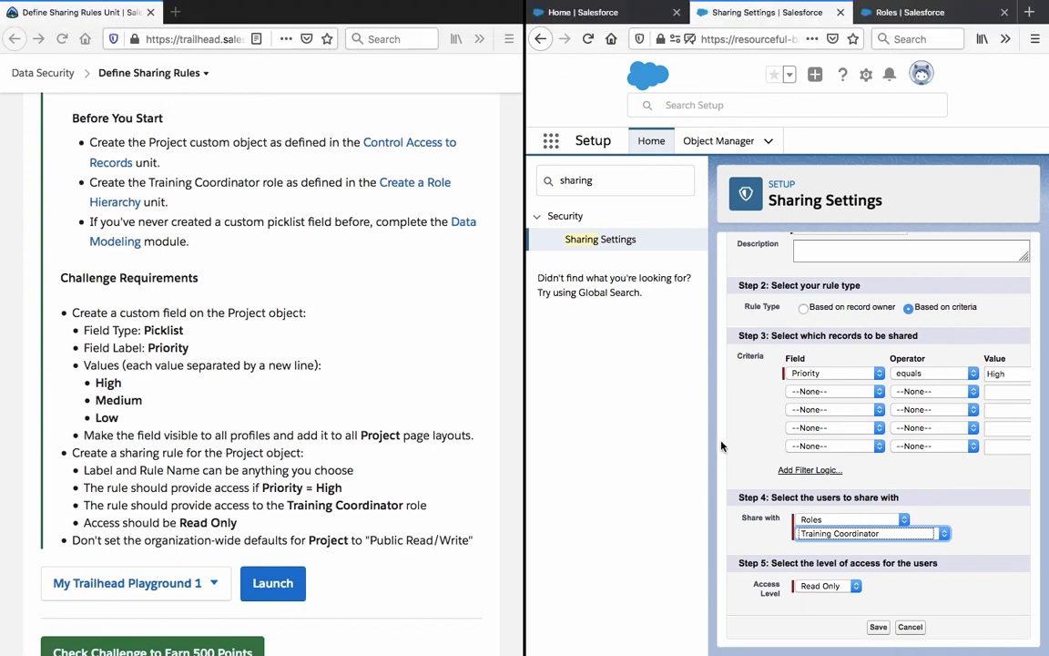
left_click(775, 529)
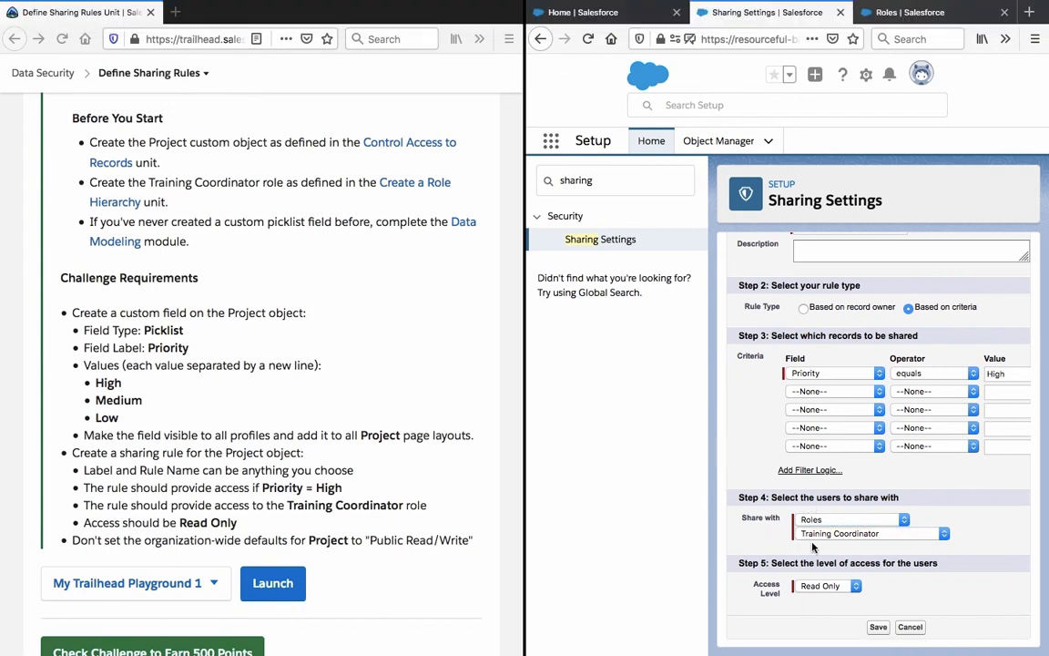
Step: Set the rule's access level to Read/Write and save it, accepting the background sharing recalculation
left_click(855, 586)
left_click(830, 598)
left_click(874, 627)
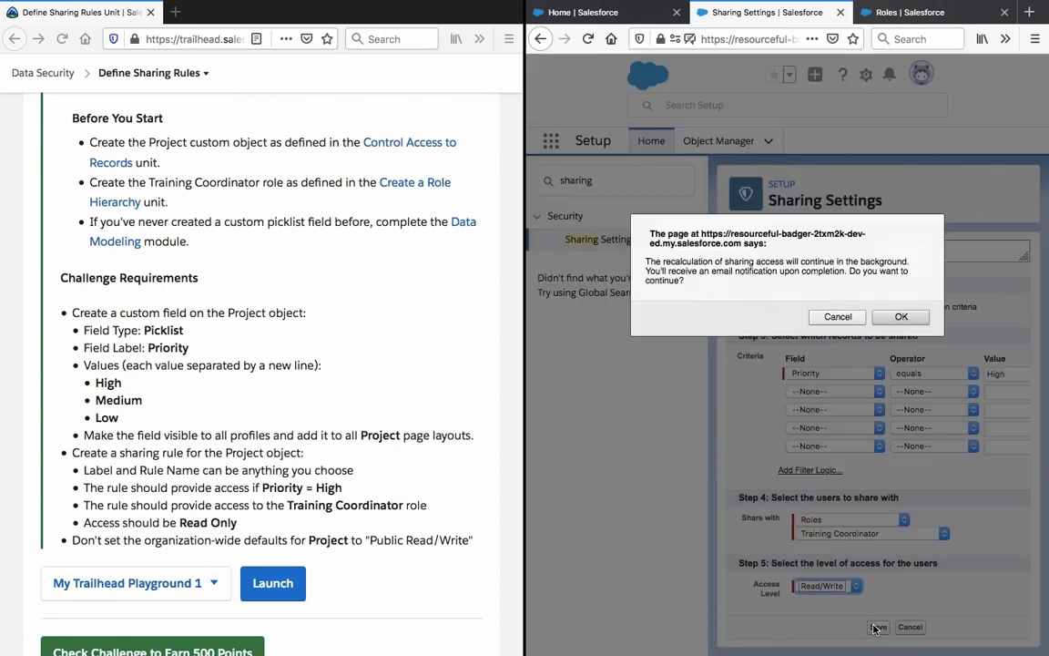
left_click(901, 318)
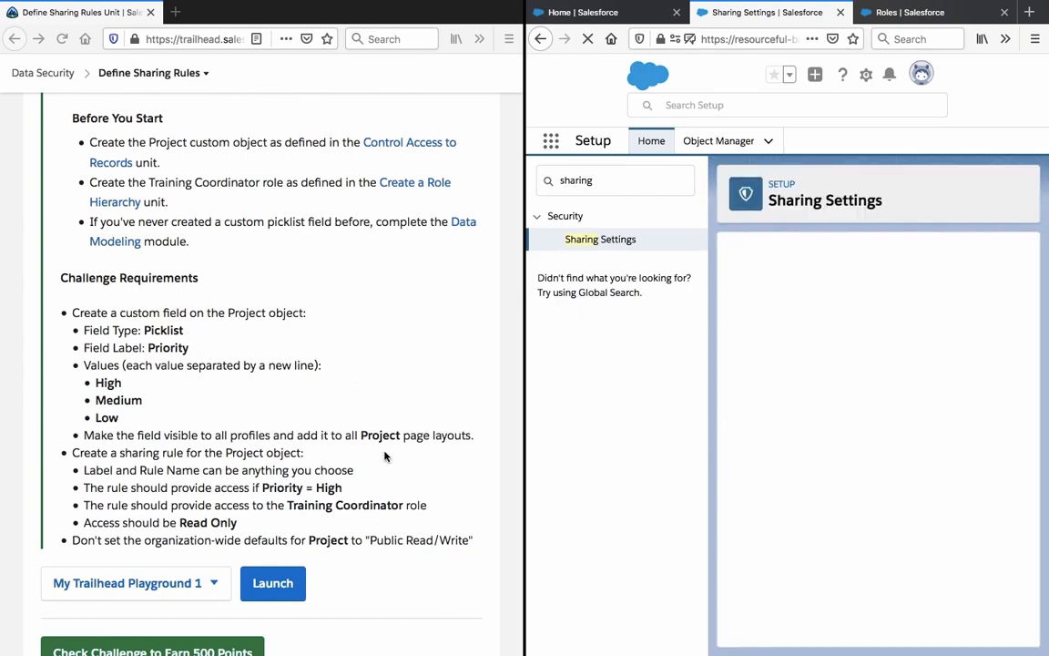
Step: Submit the Define Sharing Rules challenge for checking on the Trailhead page
left_click(235, 650)
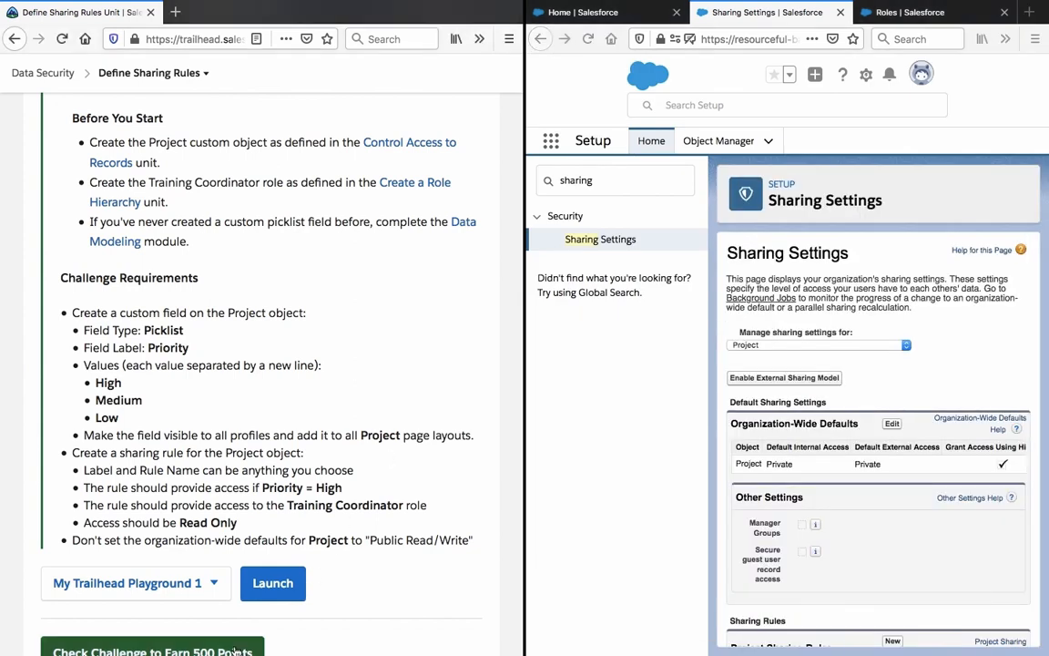
scroll(226, 592, "down", 2)
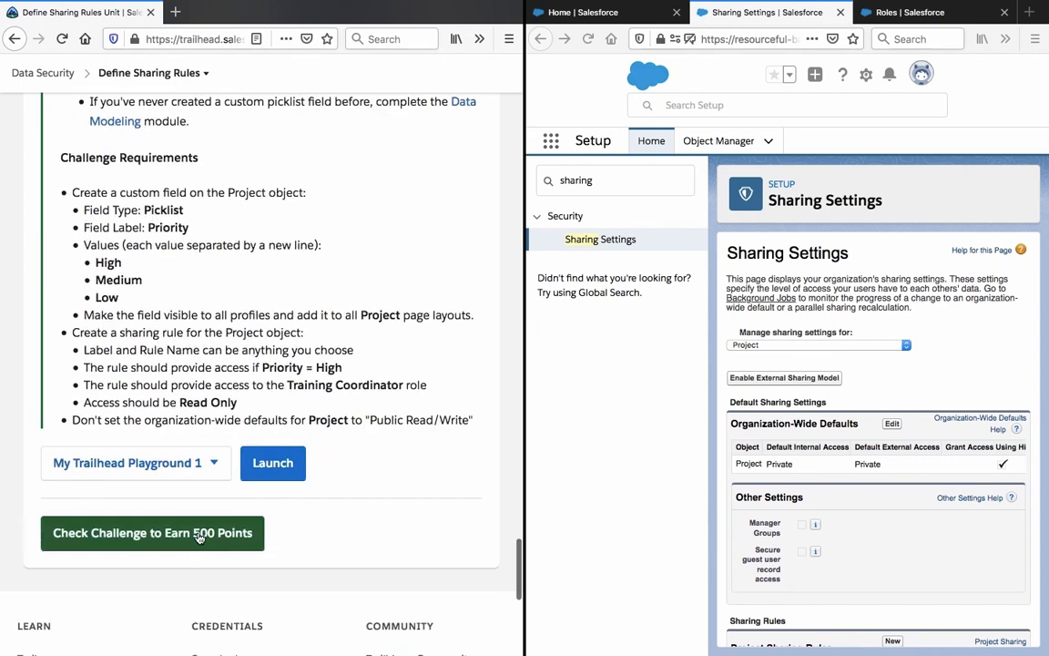
left_click(201, 534)
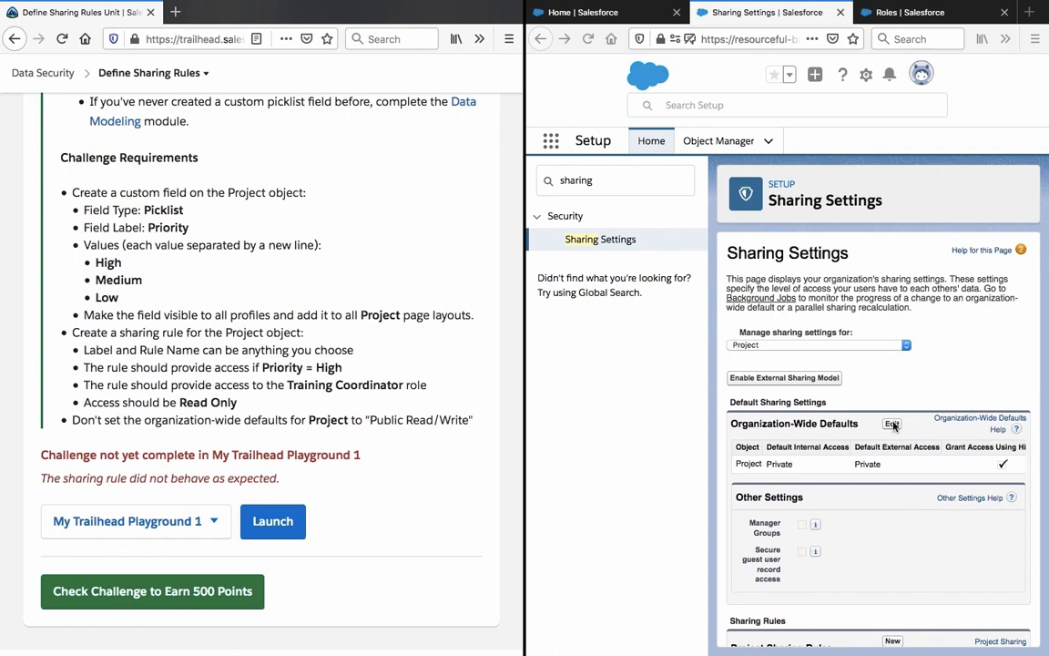
Step: Review the Project sharing settings and open the rule shared with the Training Coordinator role for editing
scroll(893, 425, "down", 5)
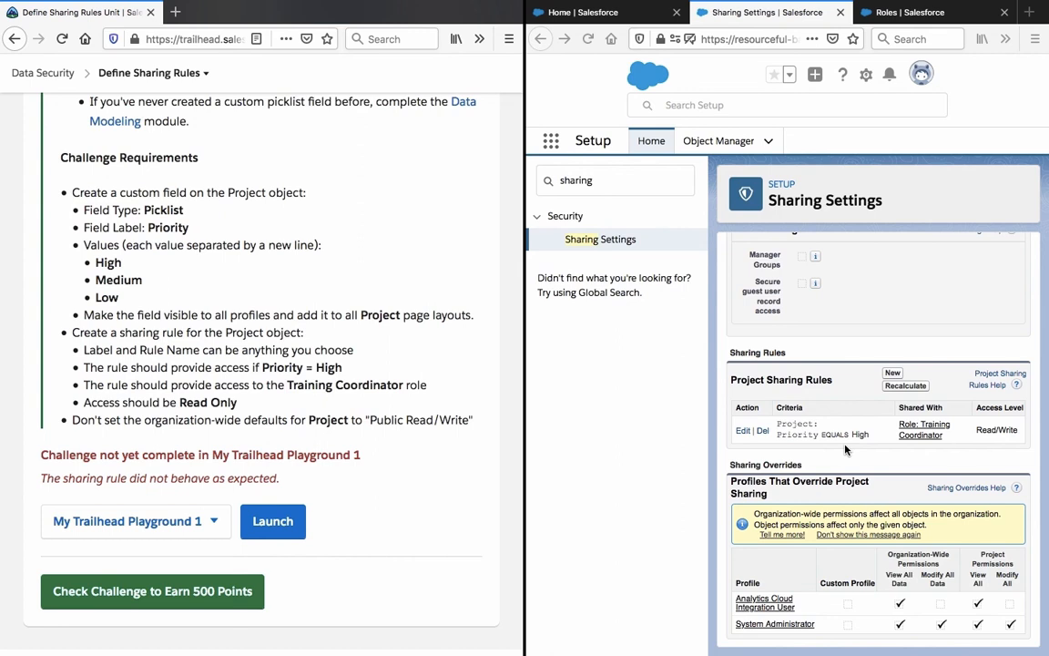
scroll(845, 448, "up", 5)
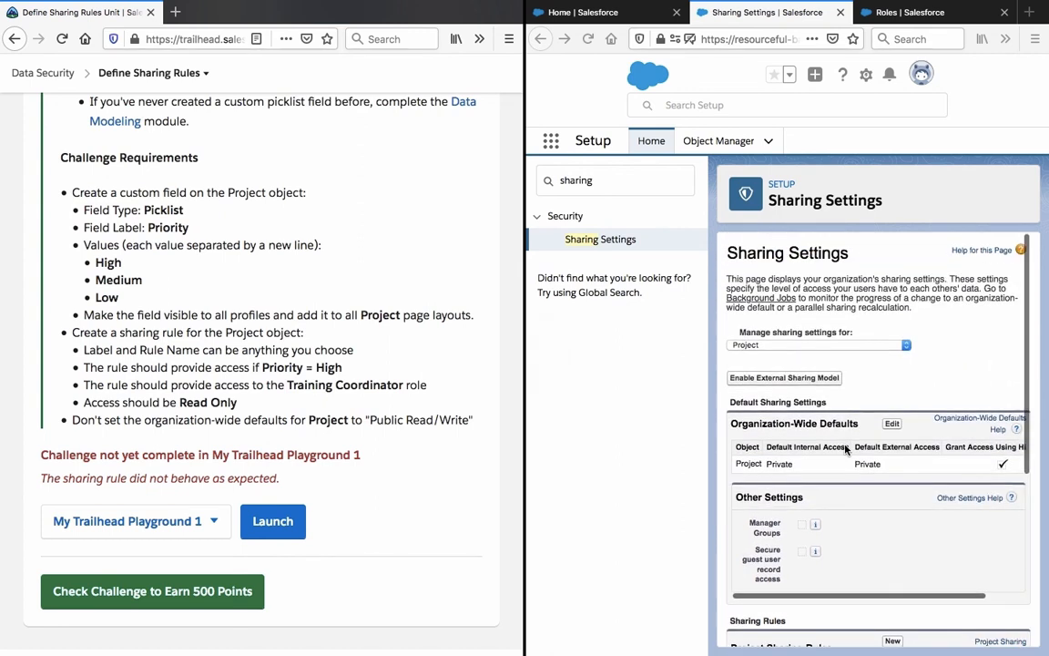
scroll(845, 448, "down", 4)
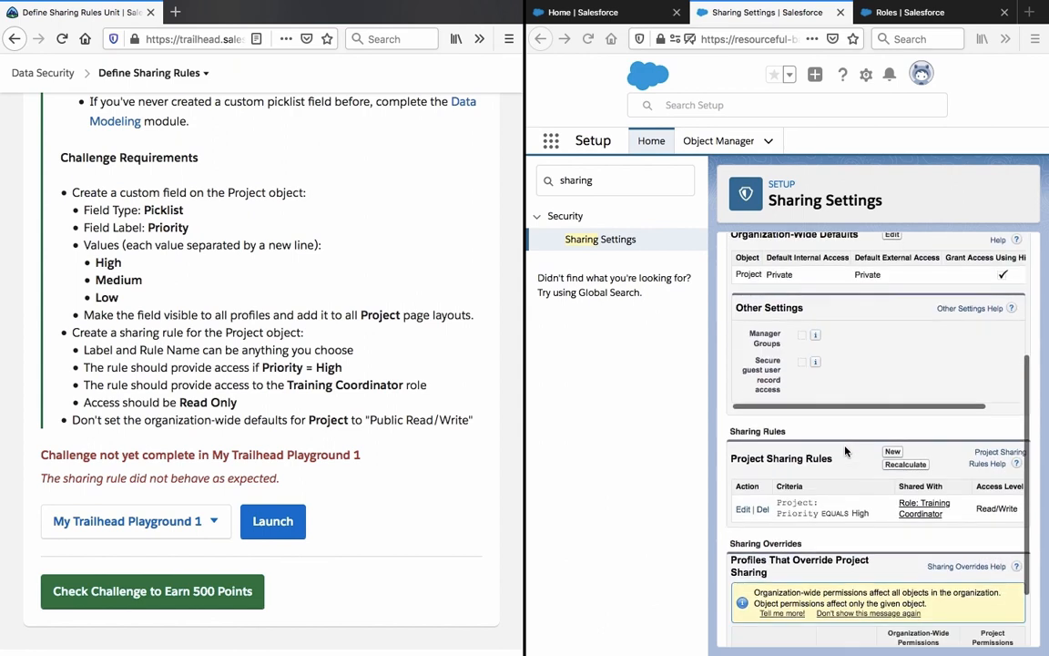
left_click(741, 511)
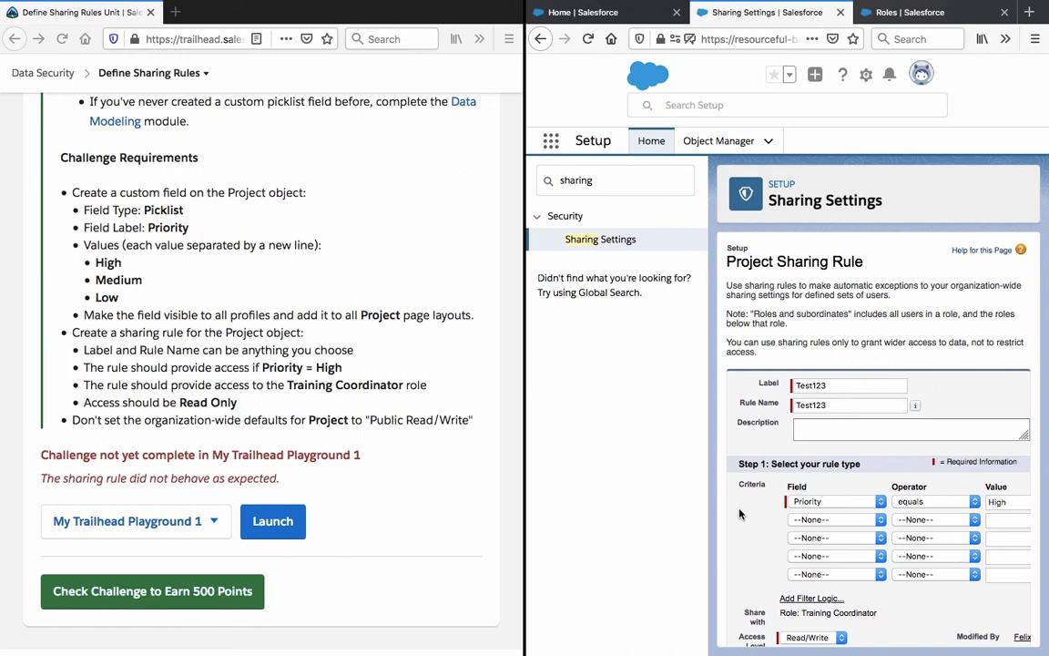
Step: Clear the rule's Priority criterion value and reselect High from the picklist value lookup
scroll(740, 515, "down", 2)
scroll(906, 439, "right", 2)
scroll(906, 439, "right", 1)
double_click(900, 459)
key("BackSpace")
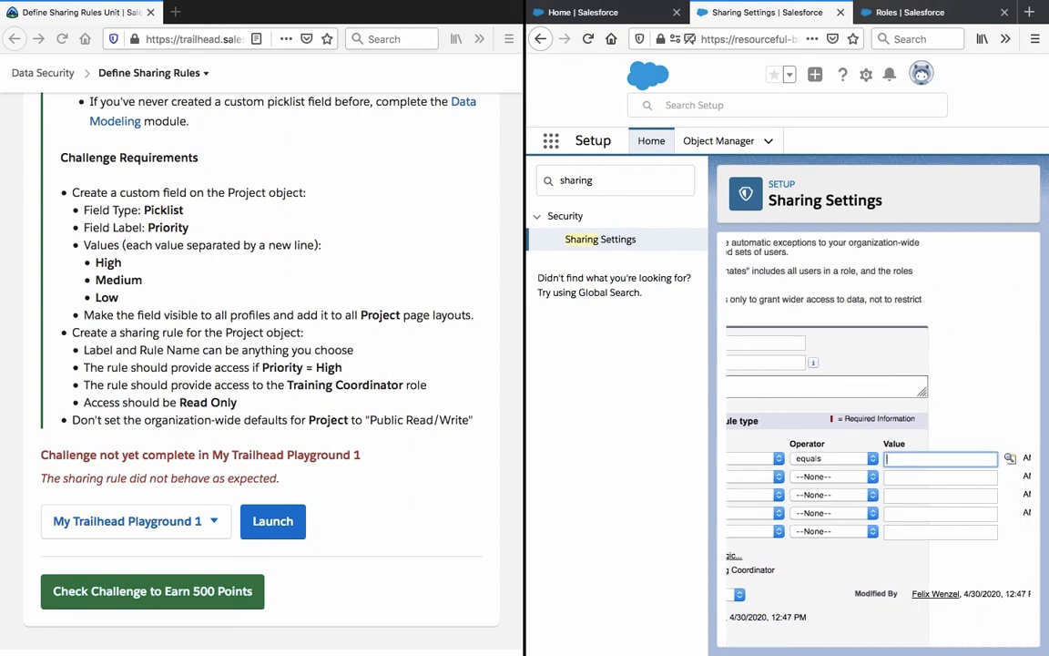
left_click(1011, 460)
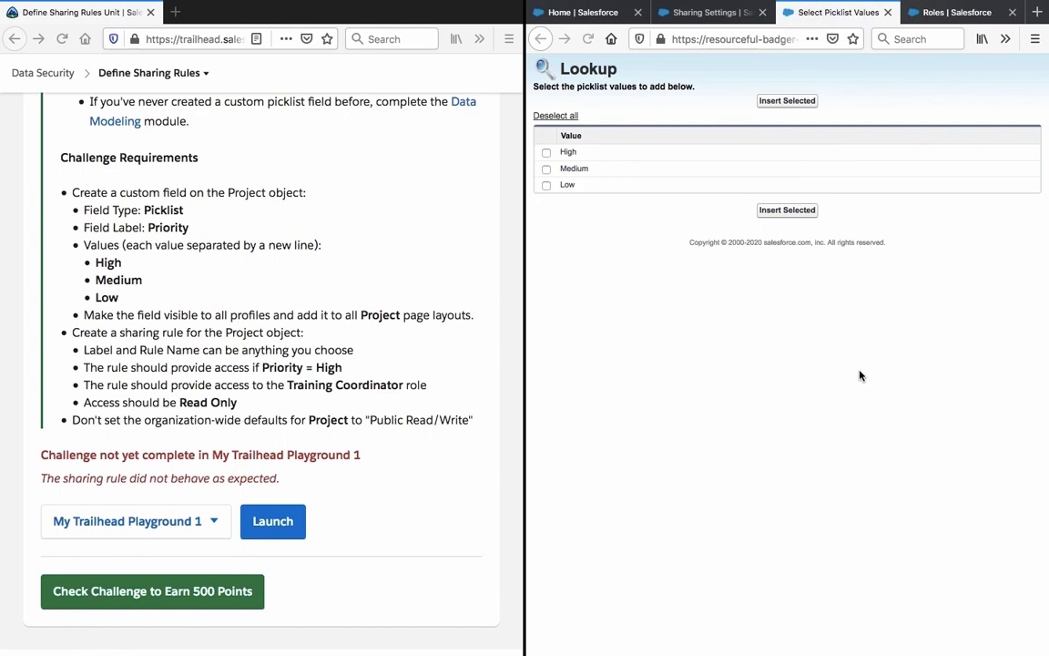
left_click(547, 153)
left_click(787, 210)
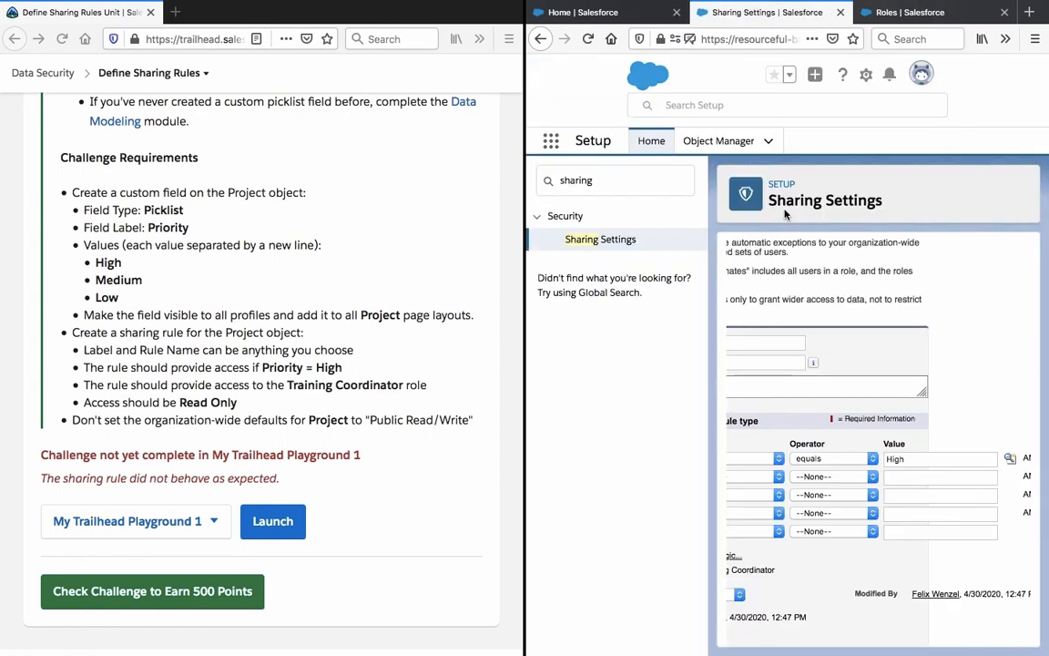
Step: Set the sharing rule's access level to Read Only and save it, accepting the background sharing recalculation
scroll(868, 324, "left", 2)
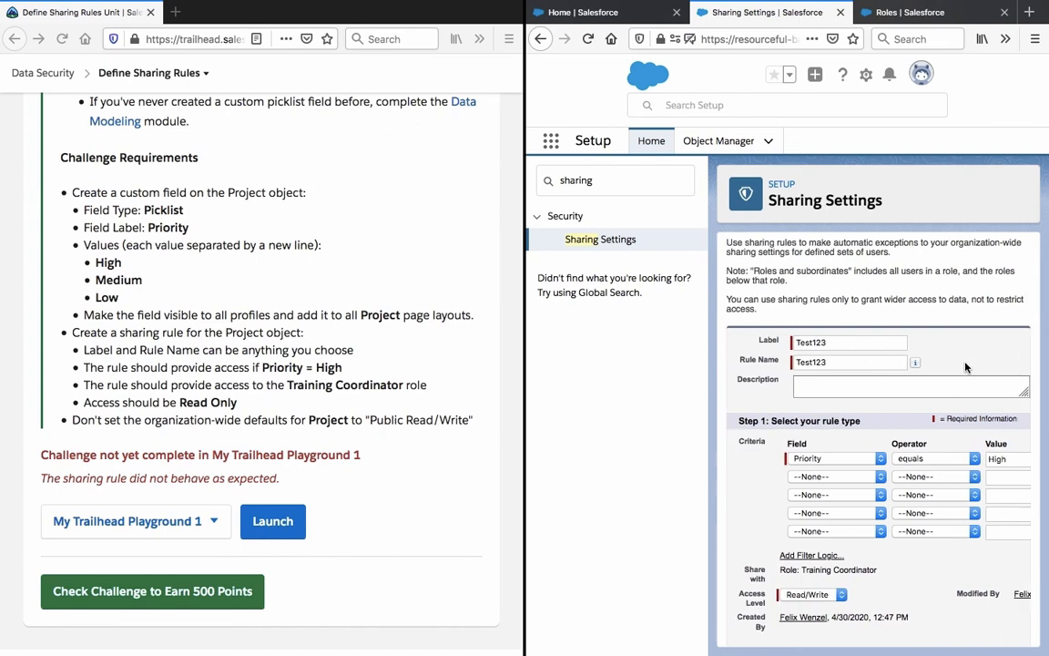
scroll(800, 406, "down", 1)
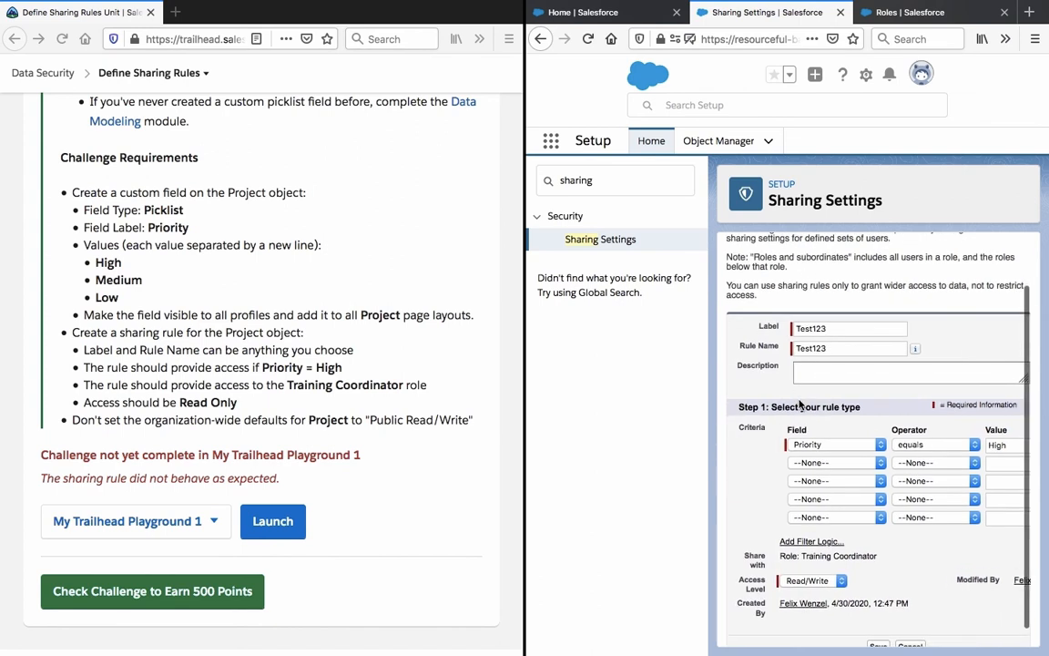
scroll(800, 406, "down", 1)
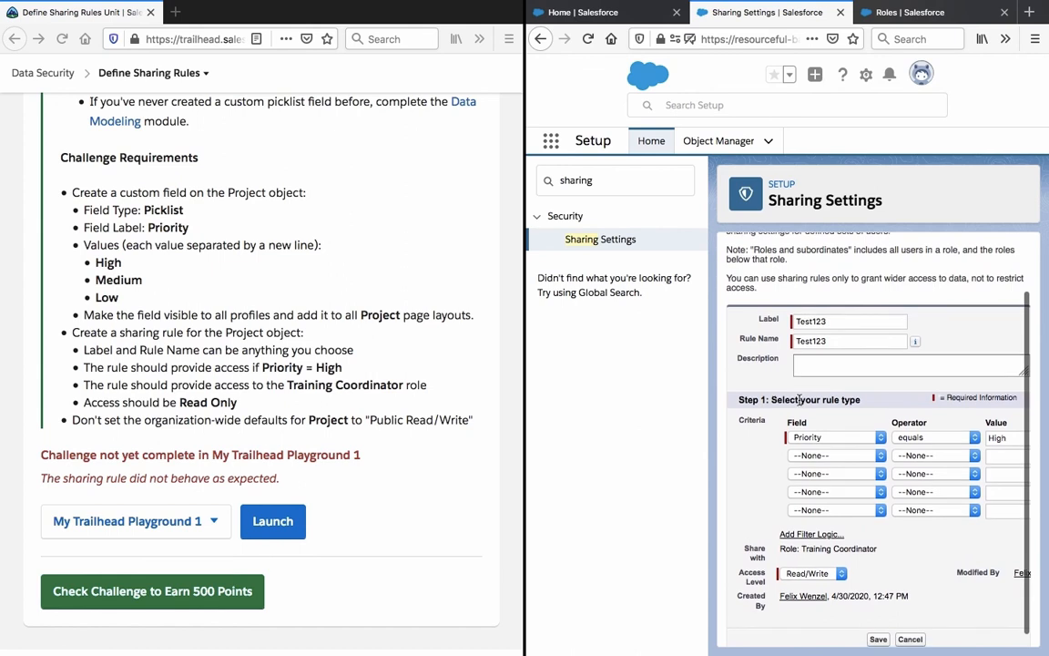
scroll(800, 403, "down", 1)
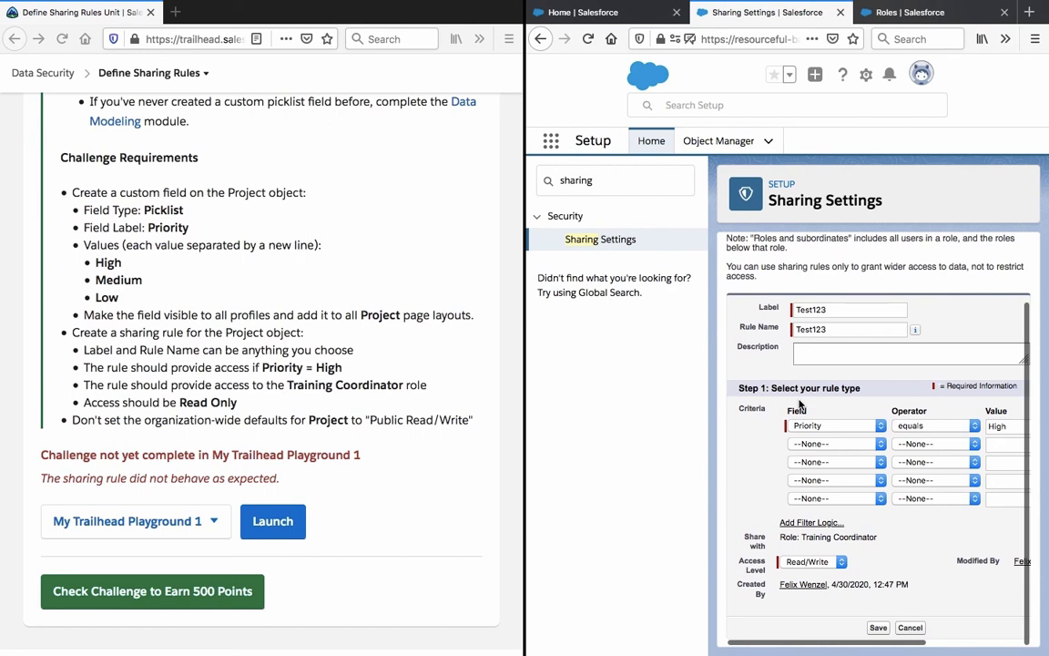
triple_click(827, 537)
left_click(826, 541)
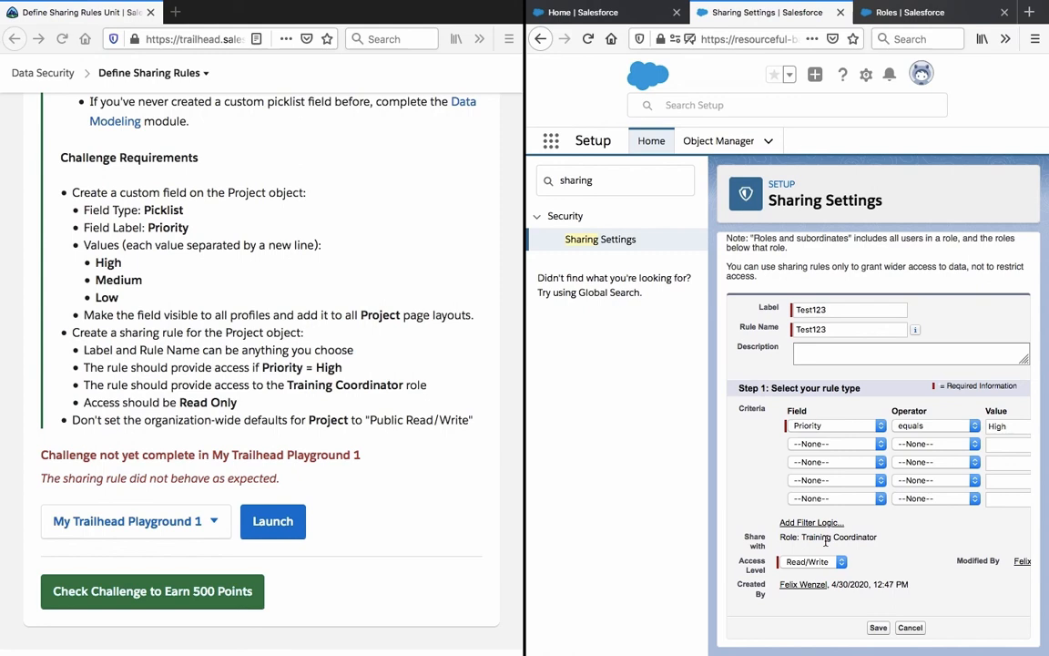
left_click(813, 562)
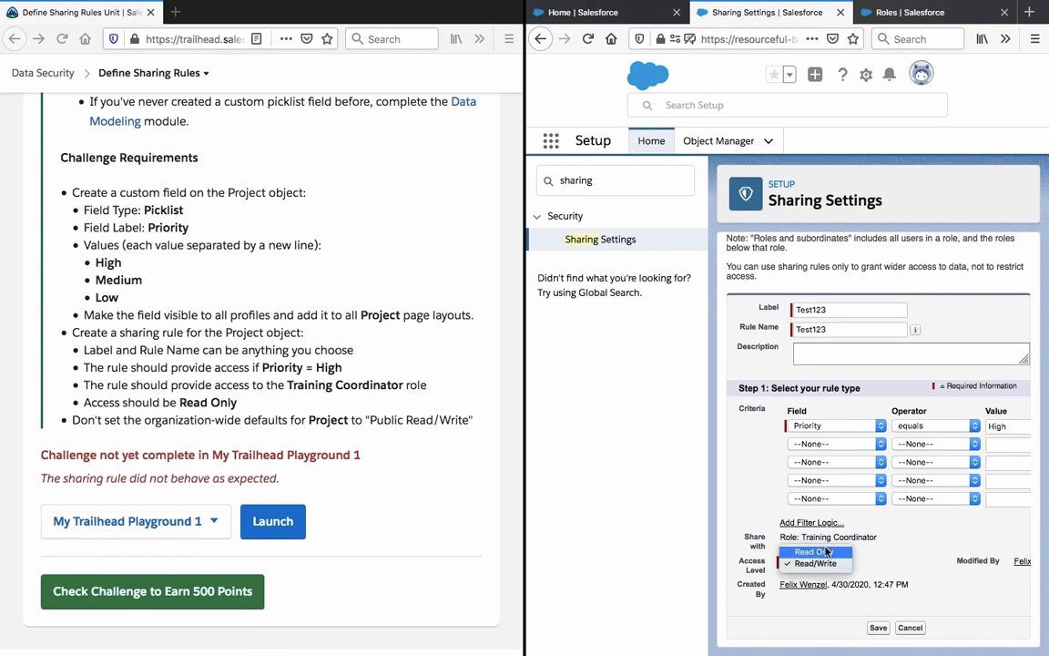
left_click(827, 552)
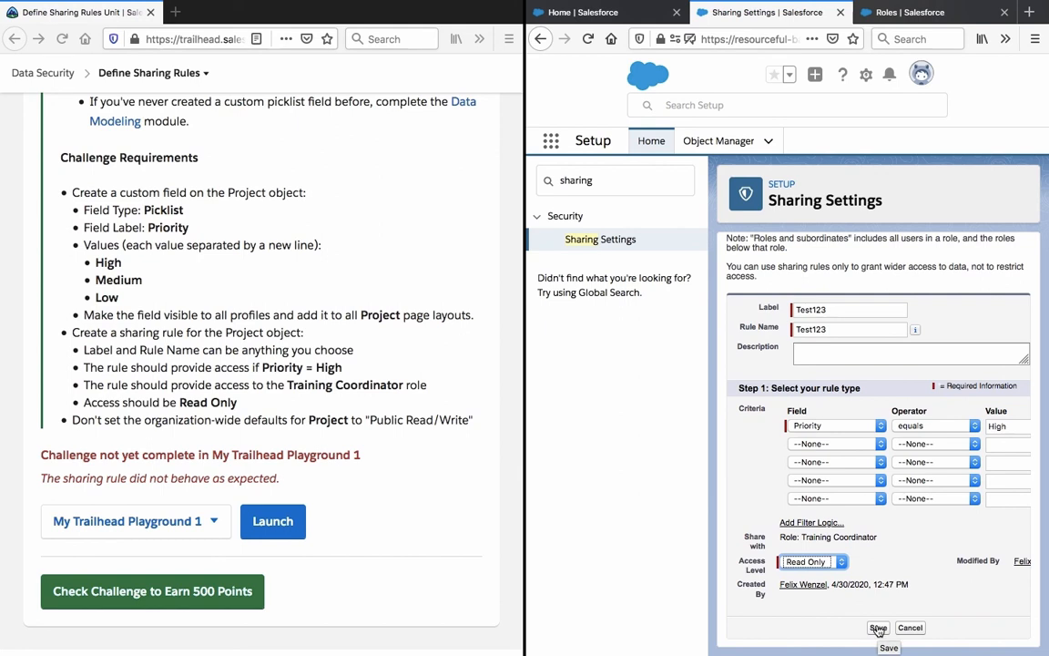
left_click(877, 627)
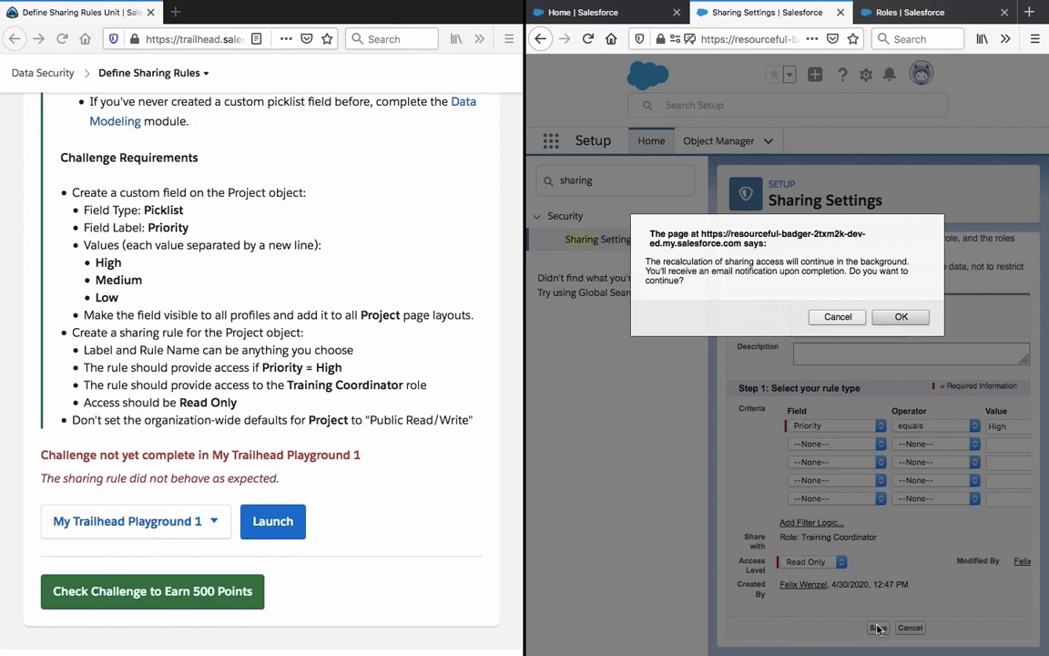
left_click(899, 319)
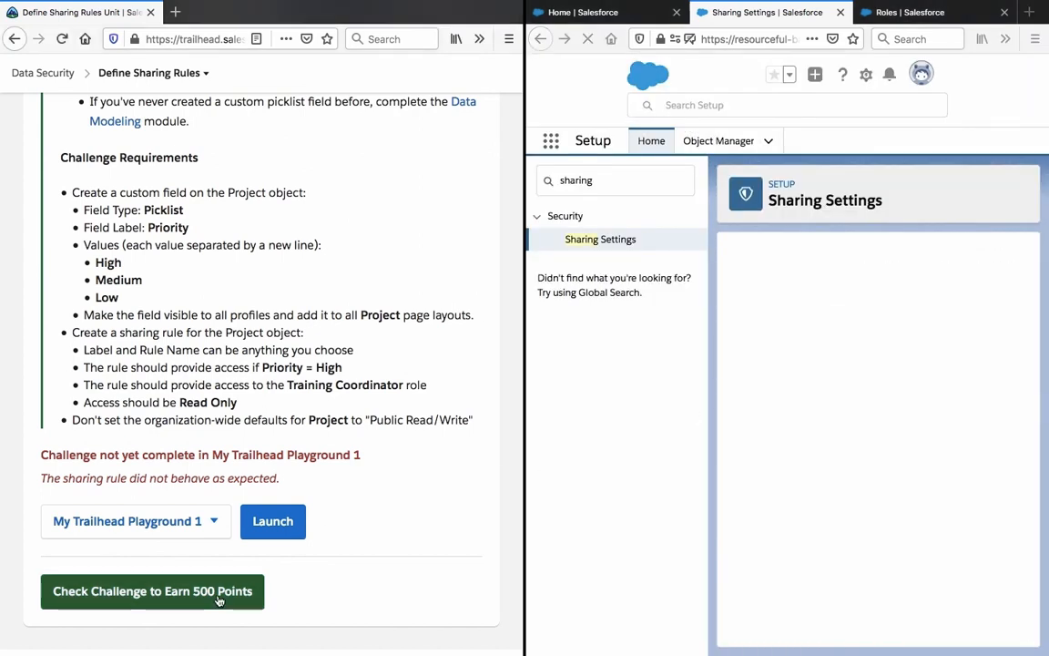
Step: Resubmit the Define Sharing Rules challenge for checking on the Trailhead page
left_click(219, 599)
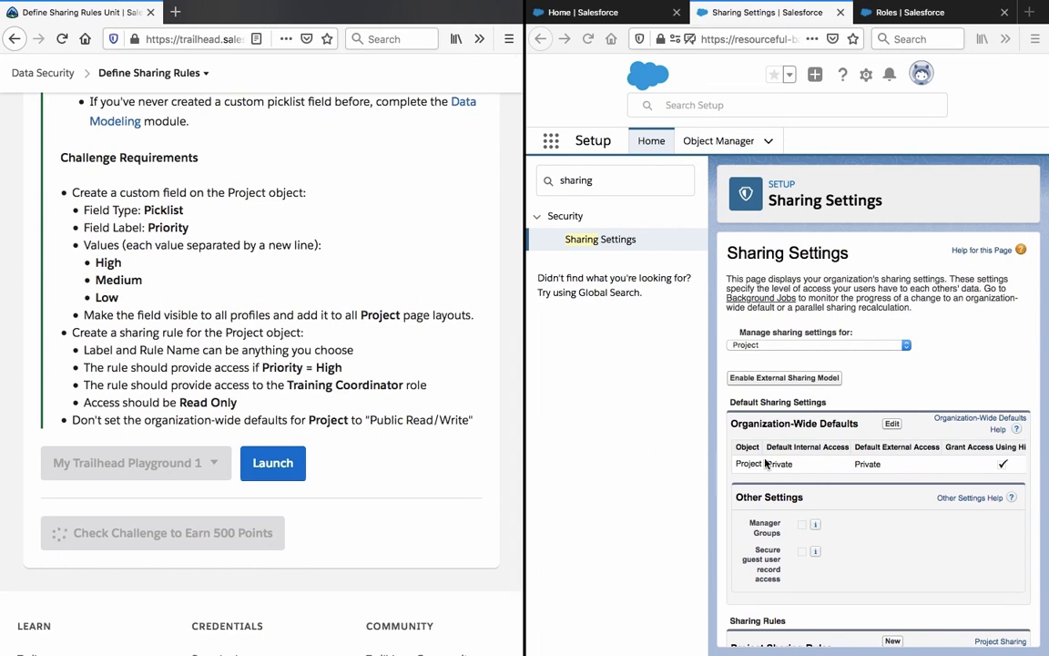
Step: Review the Project object's sharing settings and open the organization-wide defaults for editing
scroll(839, 496, "down", 5)
scroll(839, 496, "up", 3)
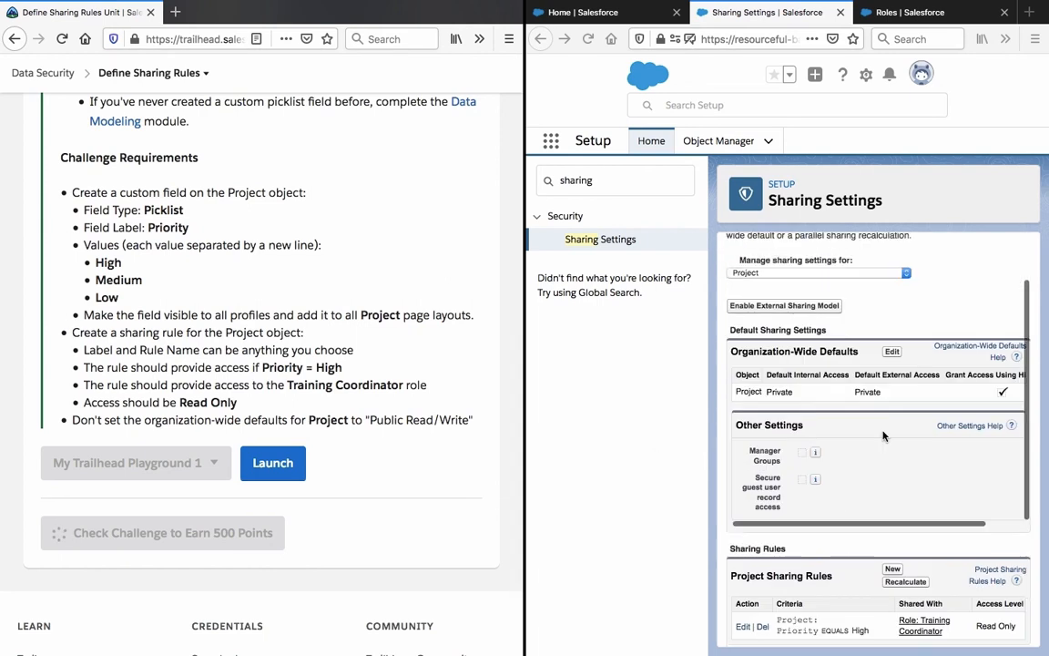
scroll(905, 390, "right", 2)
scroll(905, 391, "left", 2)
scroll(904, 391, "right", 3)
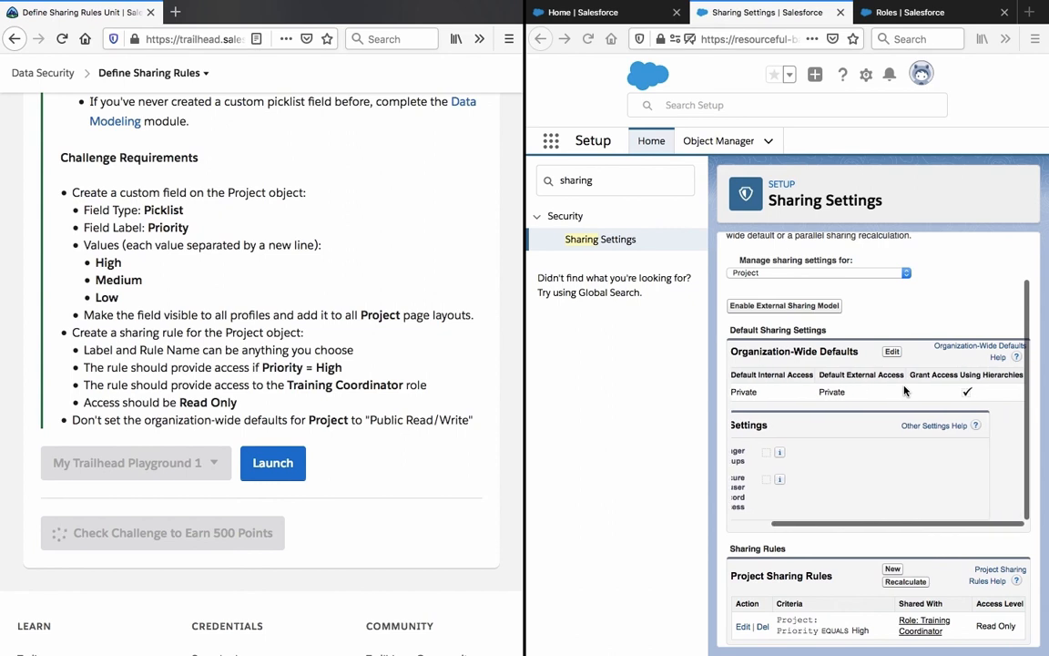
scroll(904, 391, "left", 1)
left_click(892, 353)
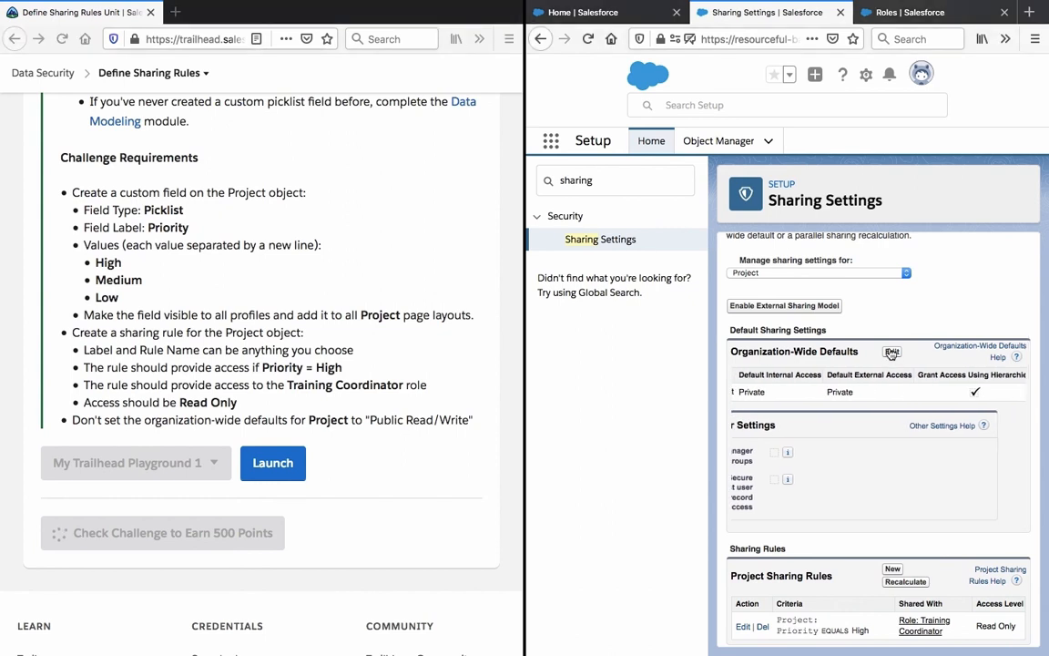